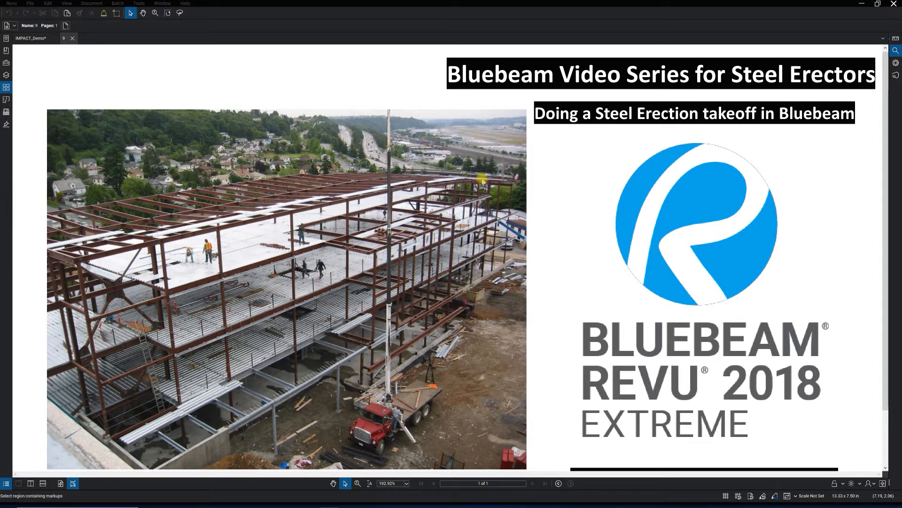
Close the intro slide document so the framing plan can be brought up.
{"action": "left_click", "coordinate": [73, 39]}
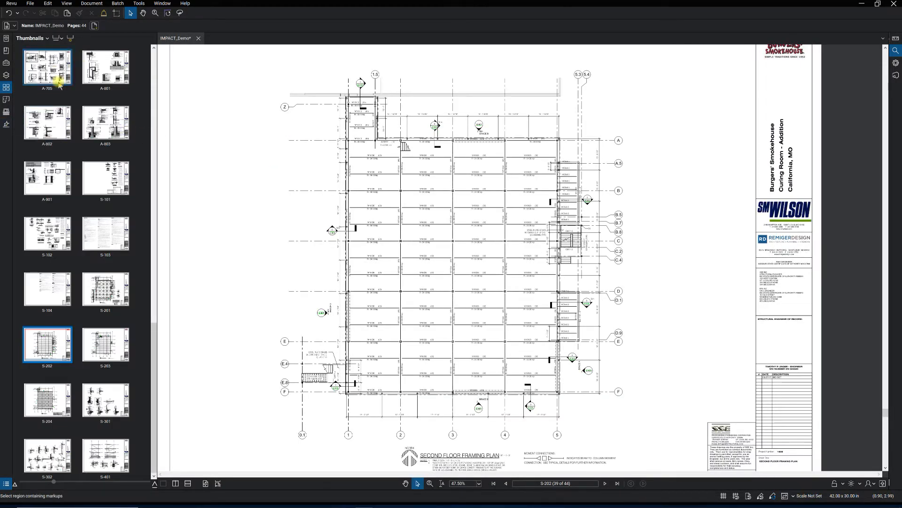
{"action": "scroll", "coordinate": [83, 128], "scroll_direction": "up", "scroll_amount": 3}
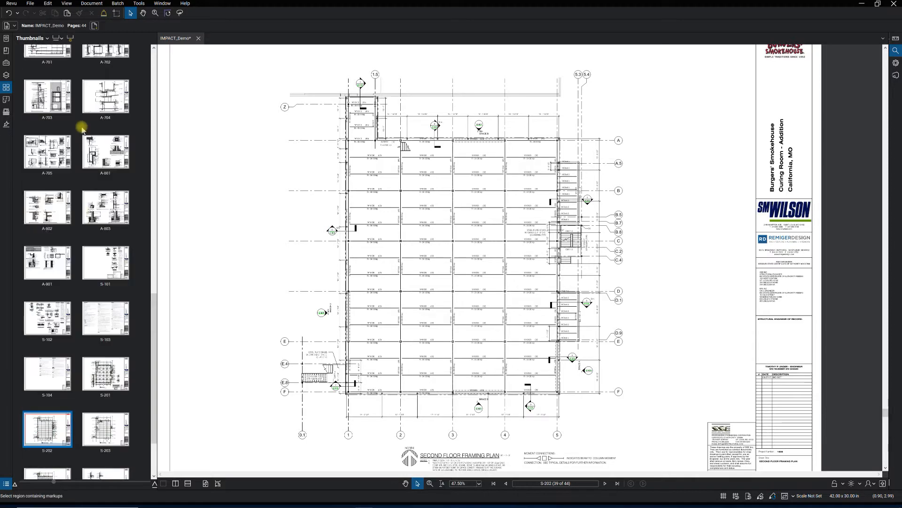
{"action": "scroll", "coordinate": [83, 121], "scroll_direction": "up", "scroll_amount": 3}
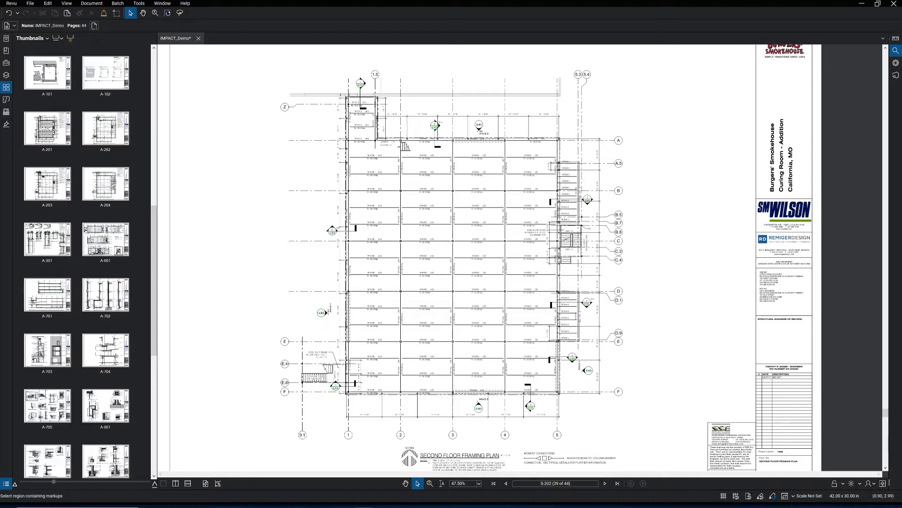
{"action": "scroll", "coordinate": [413, 147], "scroll_direction": "up", "scroll_amount": 2}
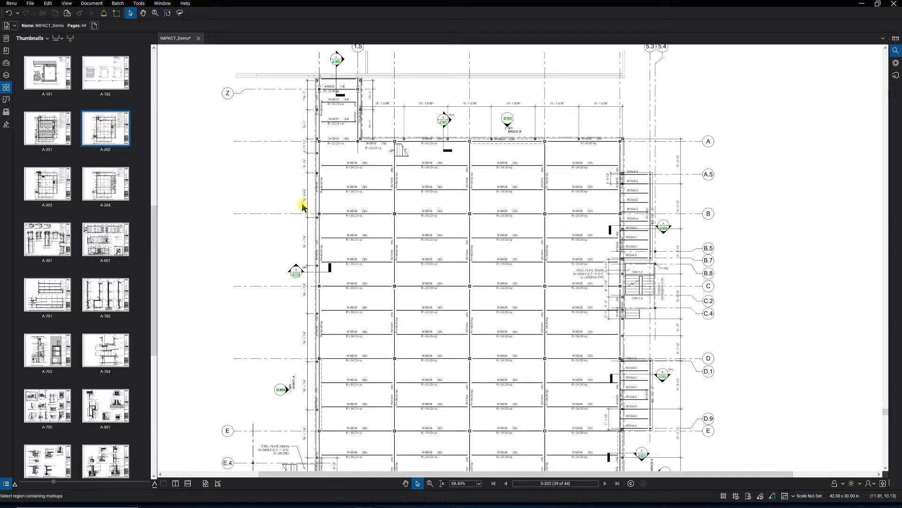
Show the Tool Chest panel and briefly expand the Erect Standard Beam tool set.
{"action": "left_click", "coordinate": [7, 63]}
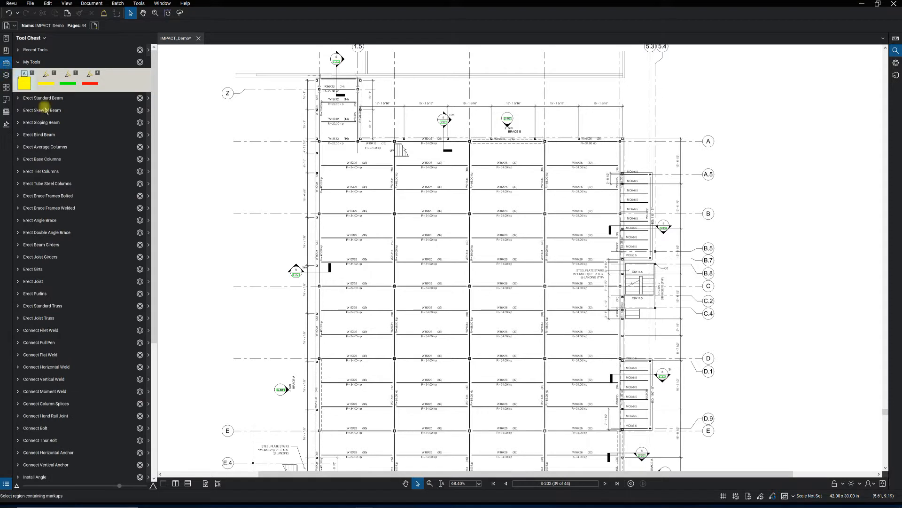
{"action": "left_click", "coordinate": [19, 99]}
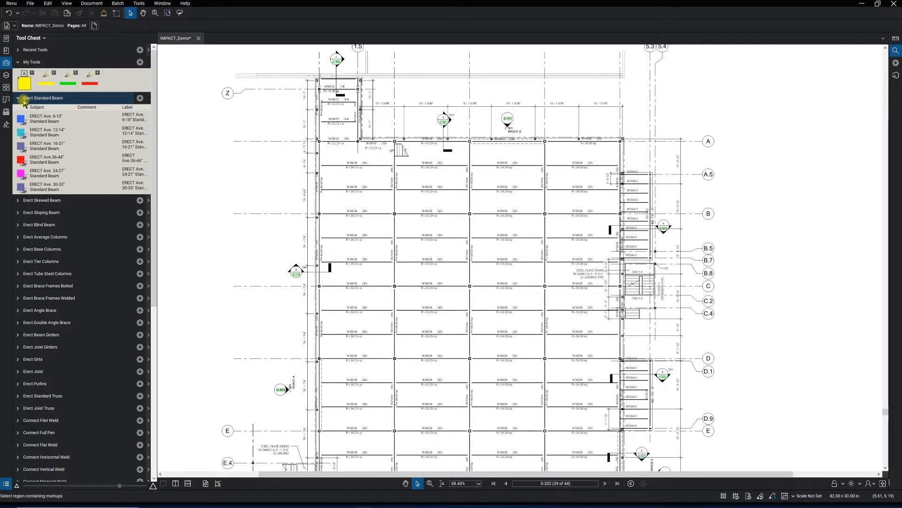
{"action": "left_click", "coordinate": [23, 101]}
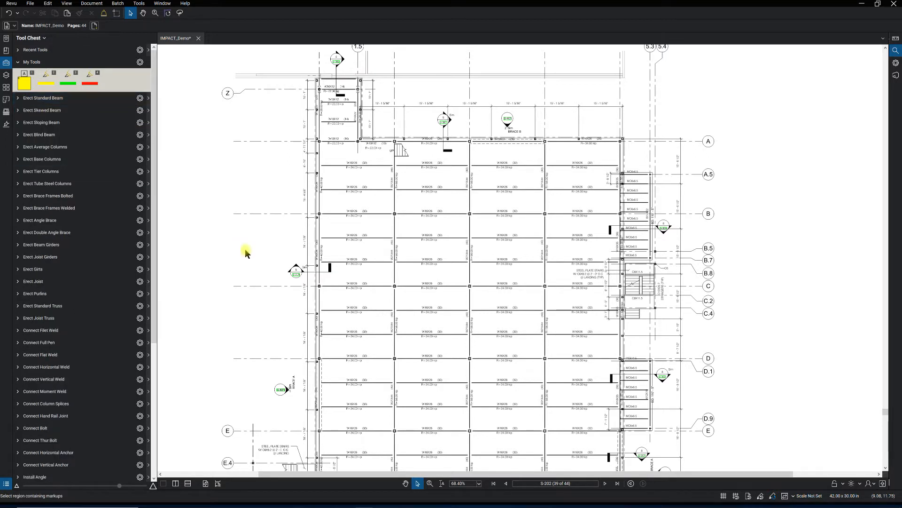
{"action": "scroll", "coordinate": [317, 327], "scroll_direction": "up", "scroll_amount": 1}
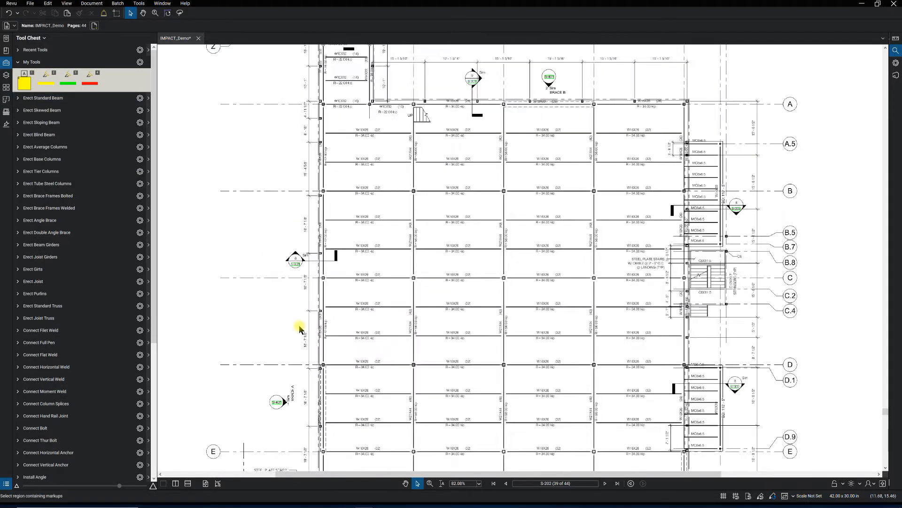
{"action": "scroll", "coordinate": [298, 327], "scroll_direction": "up", "scroll_amount": 1}
{"action": "scroll", "coordinate": [299, 322], "scroll_direction": "up", "scroll_amount": 1}
{"action": "scroll", "coordinate": [321, 335], "scroll_direction": "up", "scroll_amount": 1}
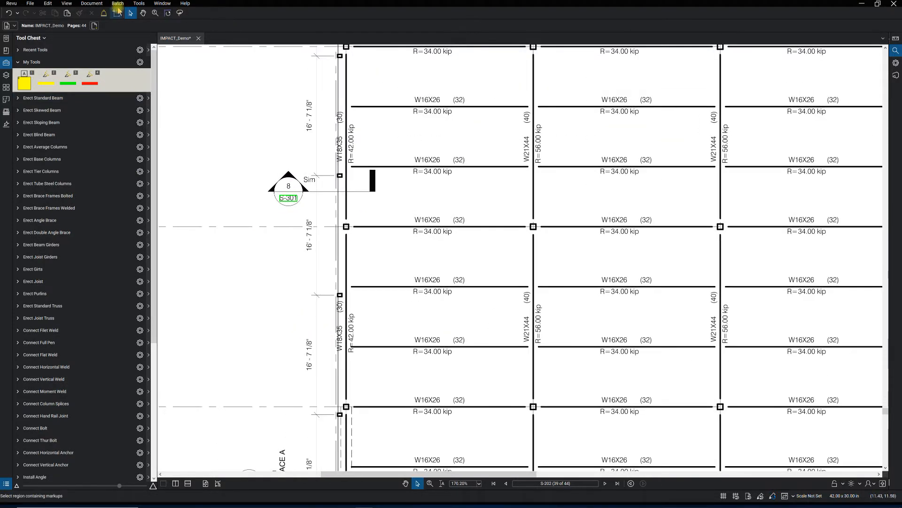
Calibrate the sheet by tracing the 16'-7 1/8" bay dimension and applying 16'-7" as its true length.
{"action": "left_click", "coordinate": [139, 4]}
{"action": "mouse_move", "coordinate": [150, 28]}
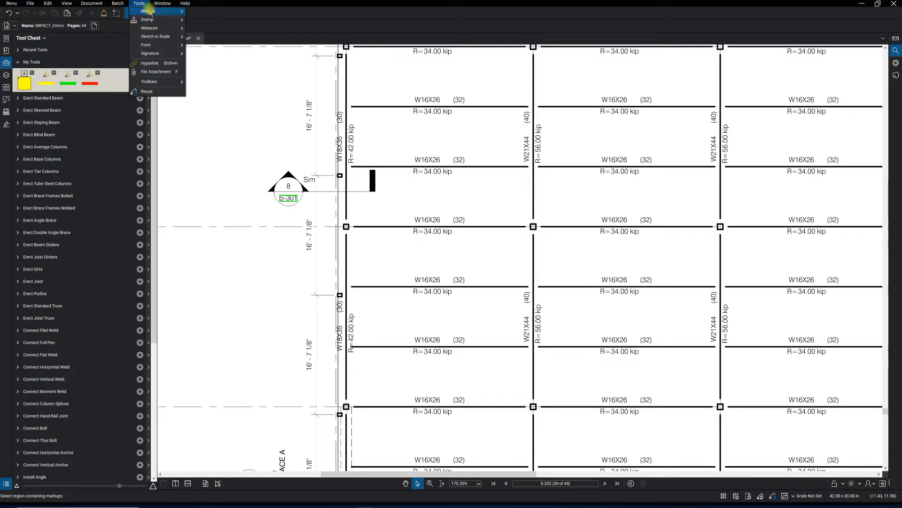
{"action": "left_click", "coordinate": [209, 28]}
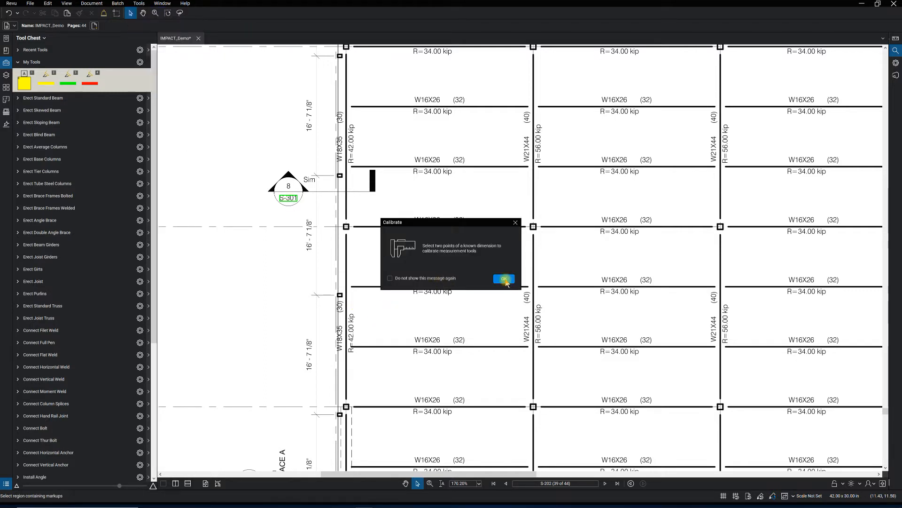
{"action": "left_click", "coordinate": [507, 280]}
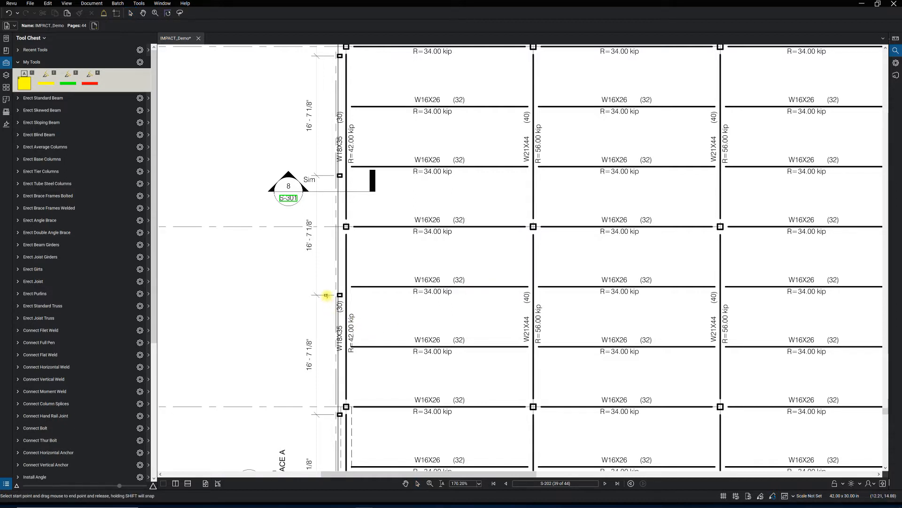
{"action": "left_click_drag", "start_coordinate": [326, 294], "coordinate": [326, 414]}
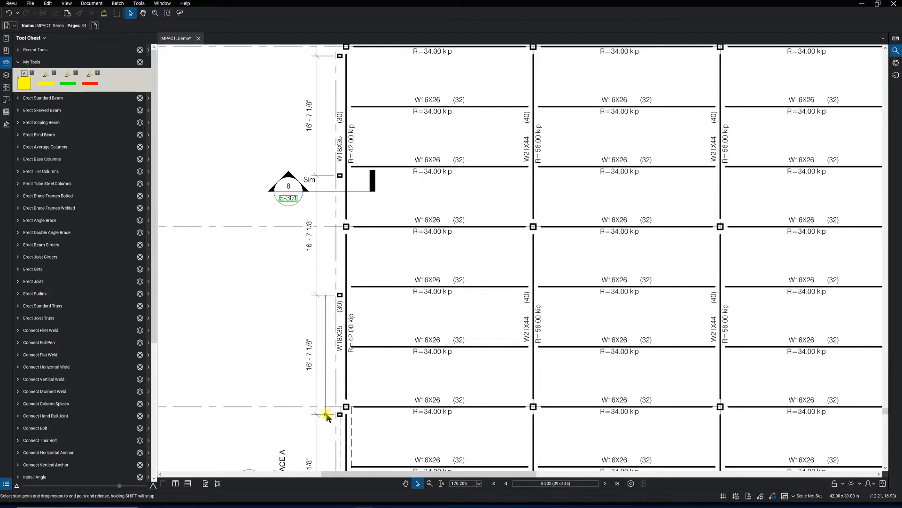
{"action": "double_click", "coordinate": [479, 249]}
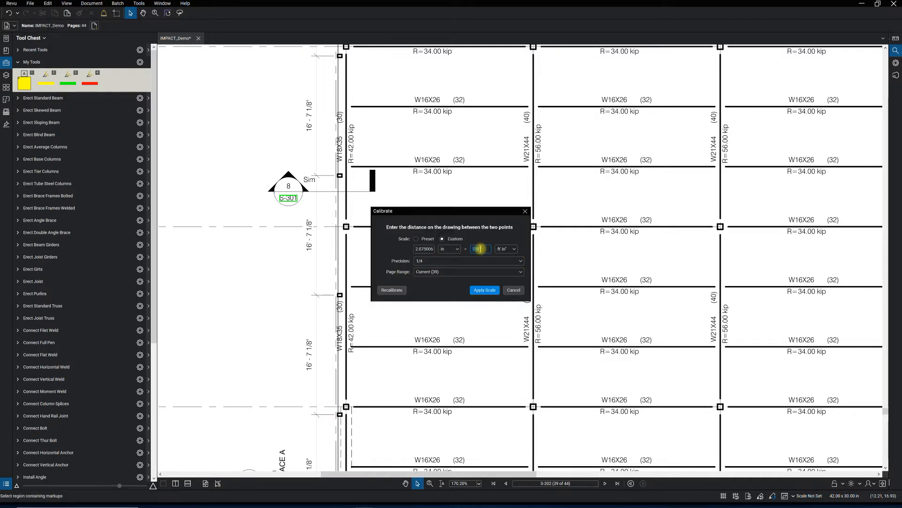
{"action": "type", "text": "1"}
{"action": "left_click", "coordinate": [485, 291]}
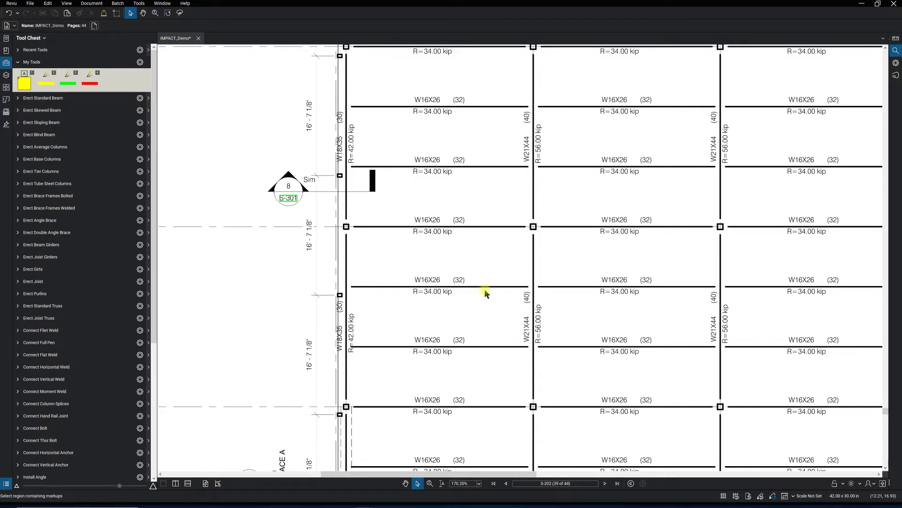
Measure the left bay between the beam lines, producing a 16'-7" length markup.
{"action": "left_click", "coordinate": [141, 4]}
{"action": "mouse_move", "coordinate": [152, 28]}
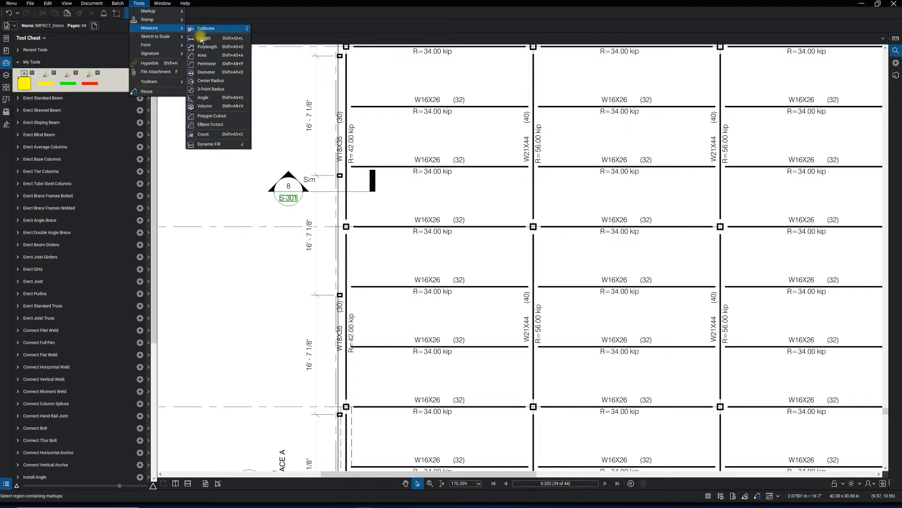
{"action": "left_click", "coordinate": [243, 74]}
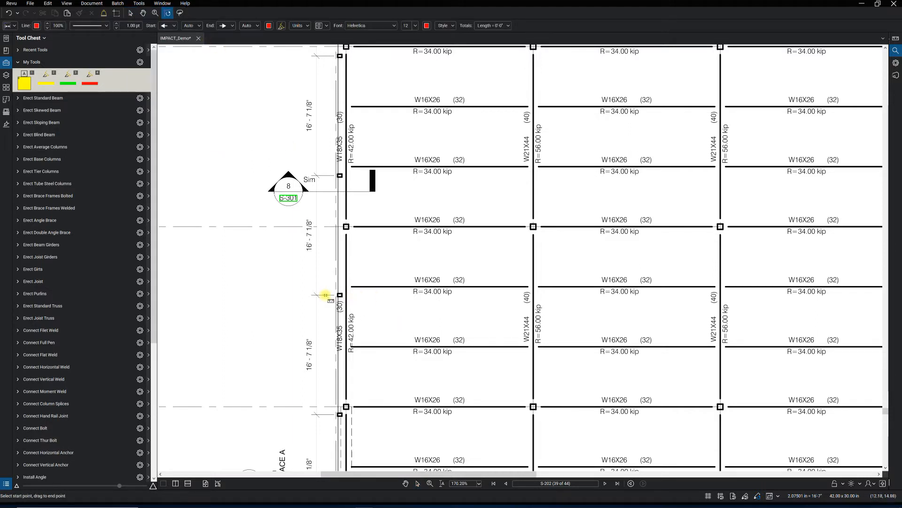
{"action": "left_click_drag", "start_coordinate": [325, 296], "coordinate": [326, 416]}
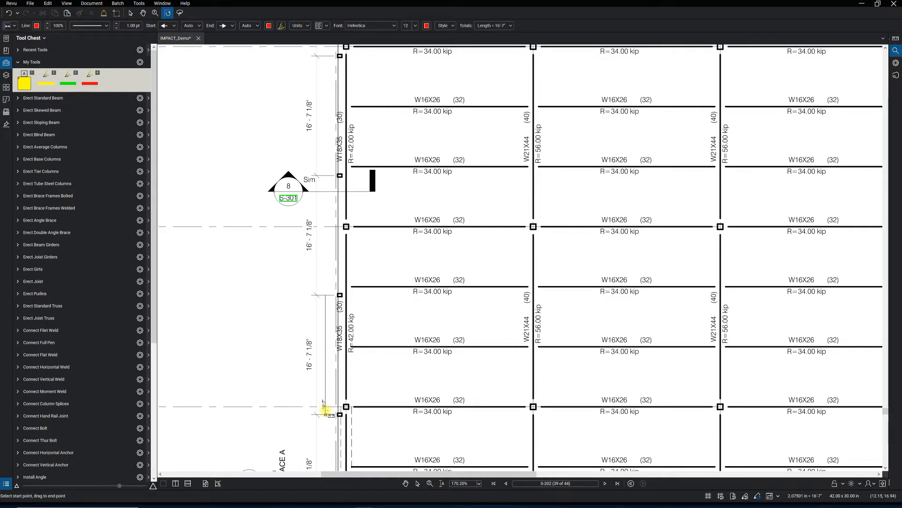
{"action": "left_click_drag", "start_coordinate": [326, 413], "coordinate": [331, 413]}
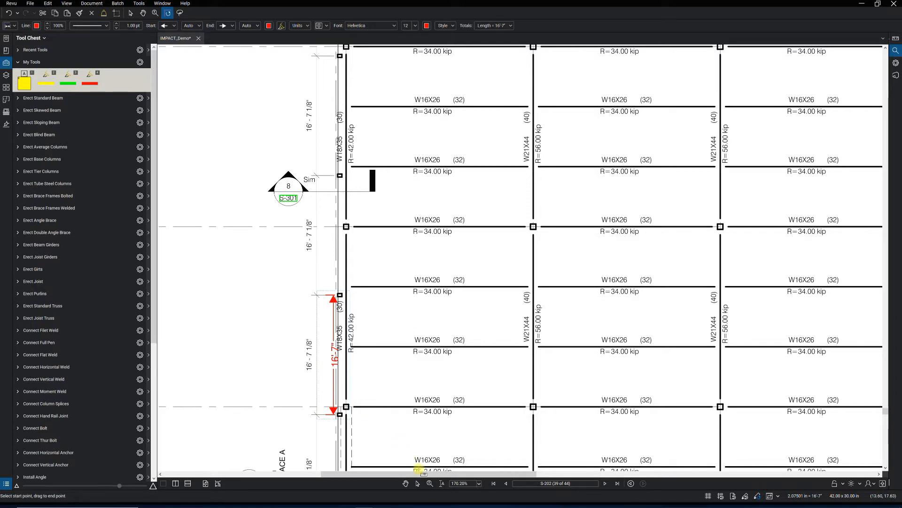
Reposition the 16'-7" length markup slightly and clear the selection.
{"action": "left_click", "coordinate": [417, 484]}
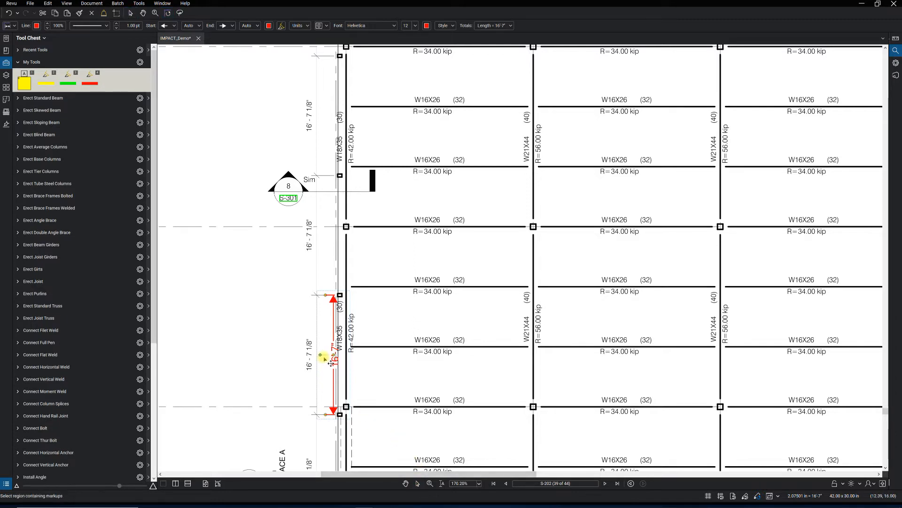
{"action": "left_click_drag", "start_coordinate": [329, 358], "coordinate": [317, 357]}
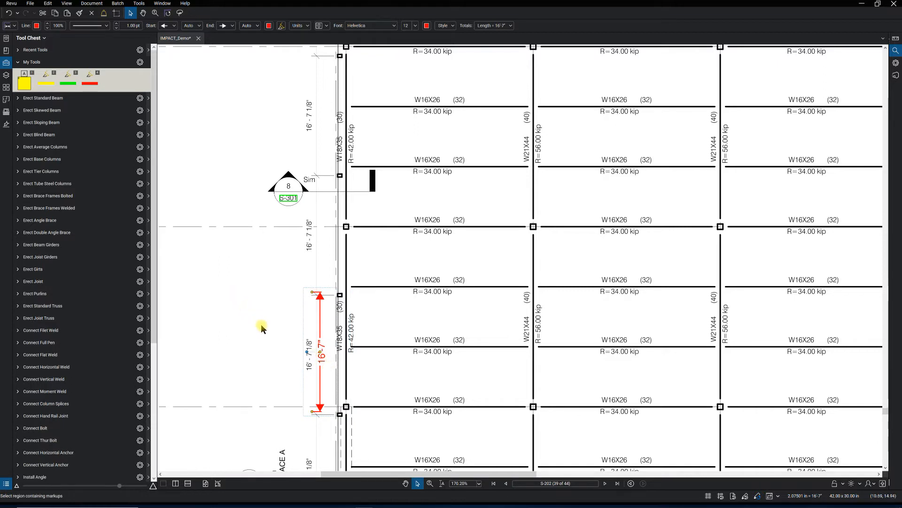
{"action": "left_click", "coordinate": [324, 359]}
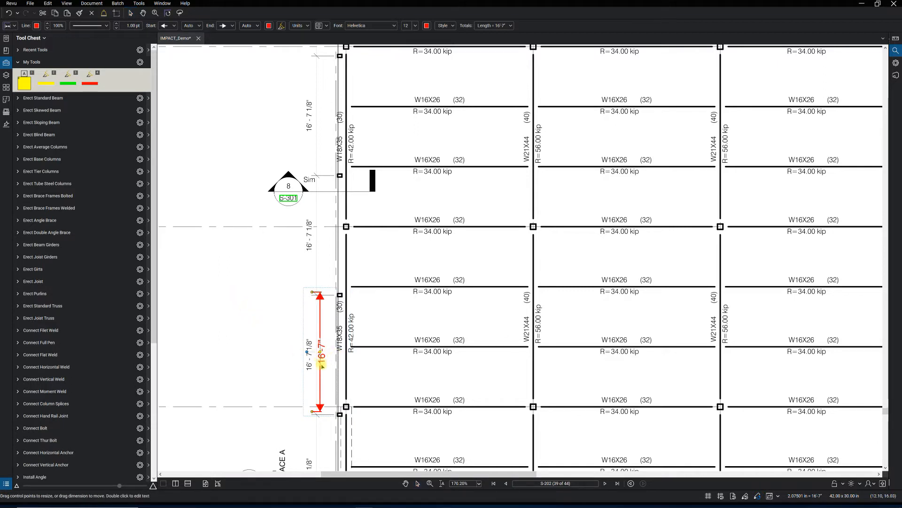
{"action": "left_click_drag", "start_coordinate": [322, 367], "coordinate": [329, 416]}
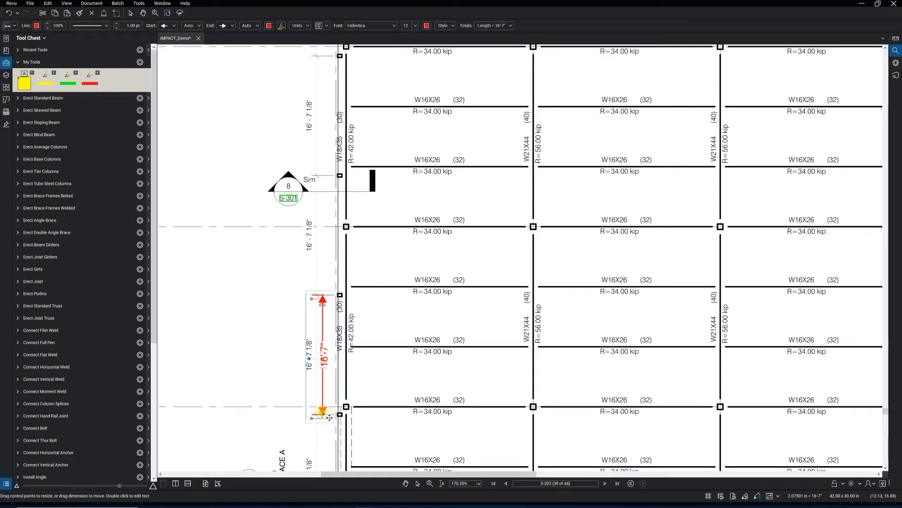
{"action": "key", "text": "Escape"}
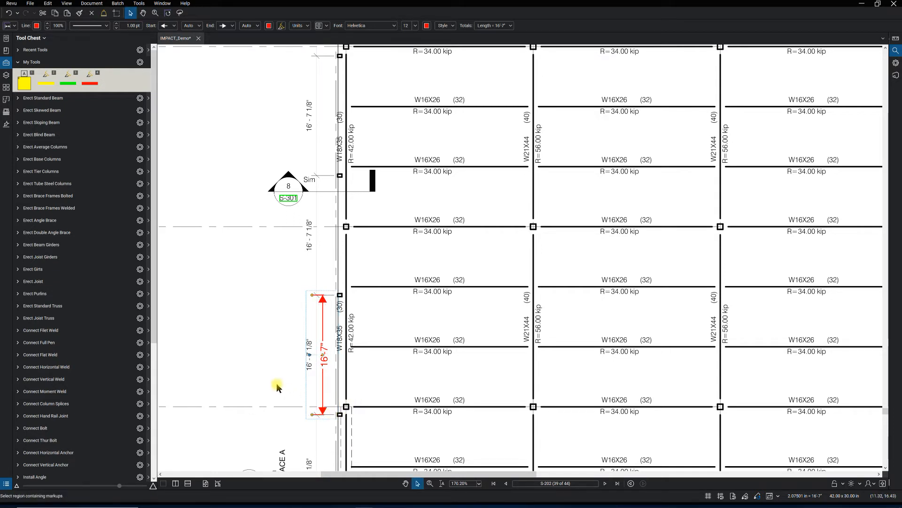
{"action": "left_click", "coordinate": [271, 363]}
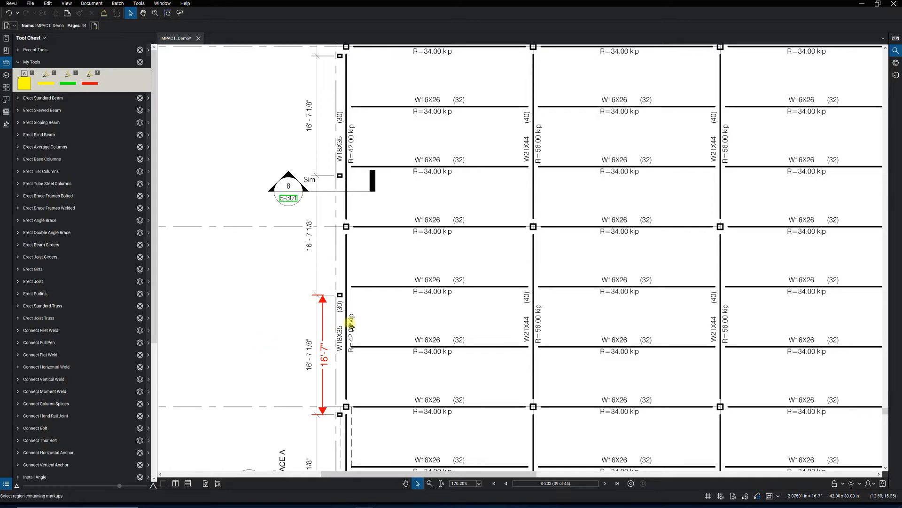
{"action": "scroll", "coordinate": [434, 246], "scroll_direction": "down", "scroll_amount": 2}
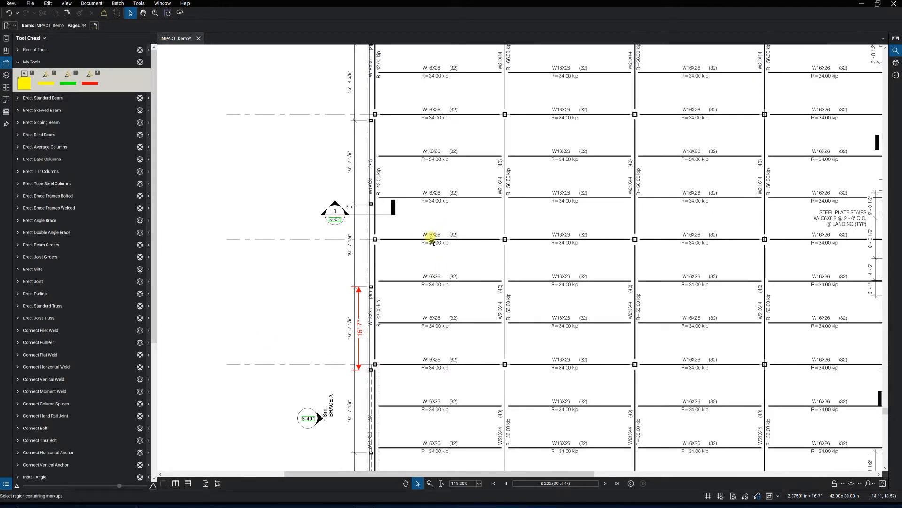
{"action": "scroll", "coordinate": [430, 236], "scroll_direction": "down", "scroll_amount": 2}
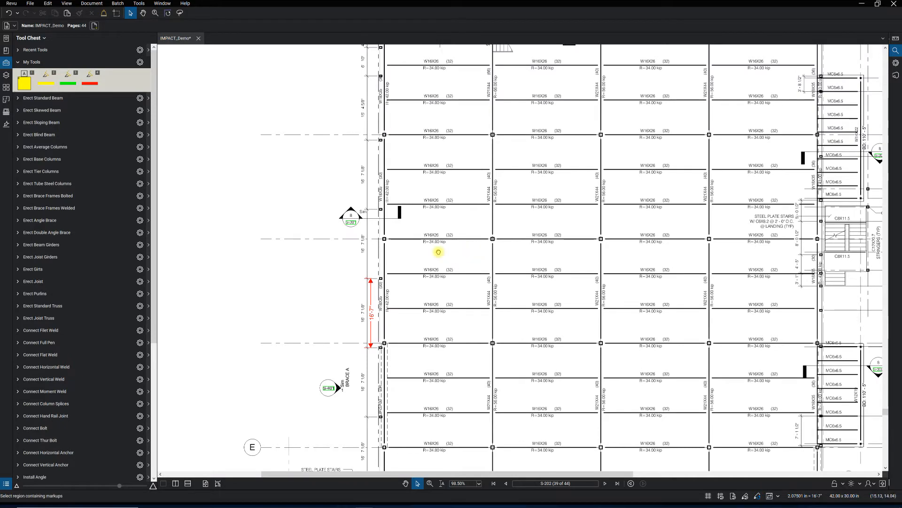
{"action": "scroll", "coordinate": [436, 254], "scroll_direction": "right", "scroll_amount": 2}
{"action": "scroll", "coordinate": [439, 260], "scroll_direction": "down", "scroll_amount": 1}
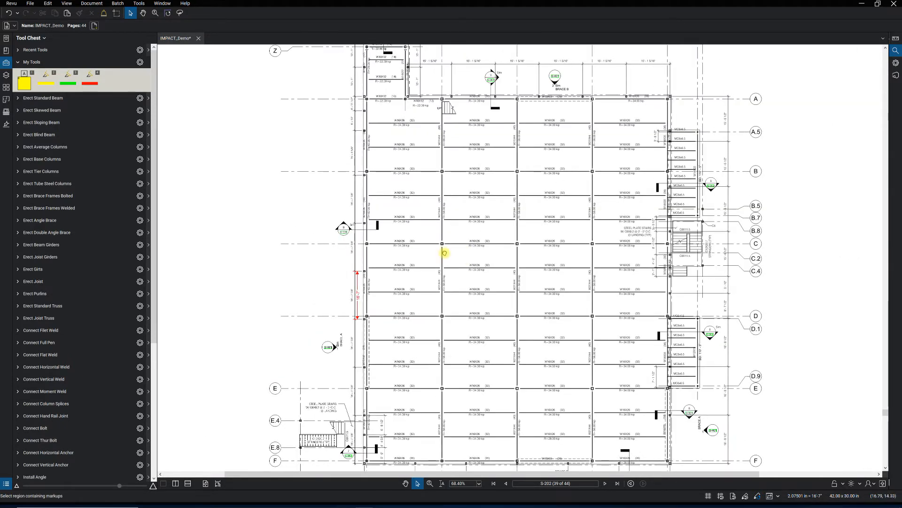
{"action": "scroll", "coordinate": [443, 254], "scroll_direction": "right", "scroll_amount": 1}
{"action": "scroll", "coordinate": [449, 261], "scroll_direction": "down", "scroll_amount": 1}
{"action": "scroll", "coordinate": [397, 250], "scroll_direction": "up", "scroll_amount": 1}
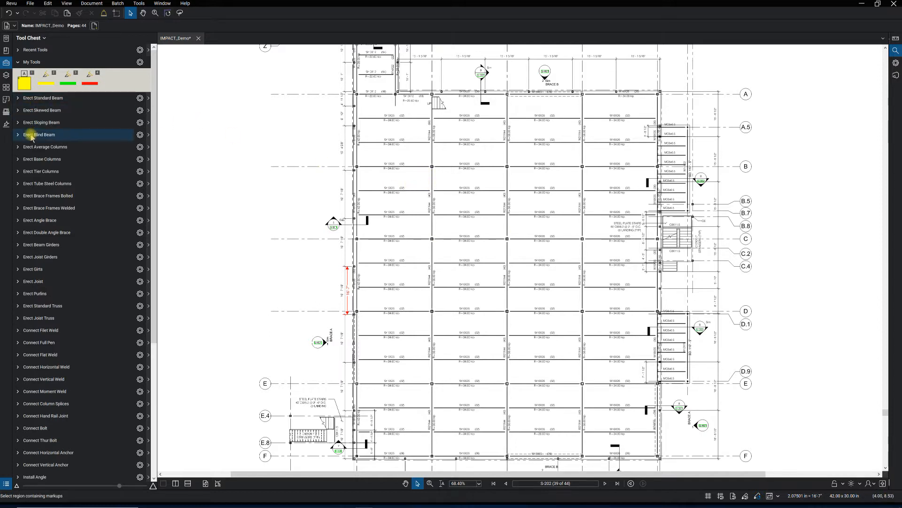
Place ERECT 30' Average Column count markers on the grid line 1 columns at A, B, C, D and E.
{"action": "left_click", "coordinate": [35, 147]}
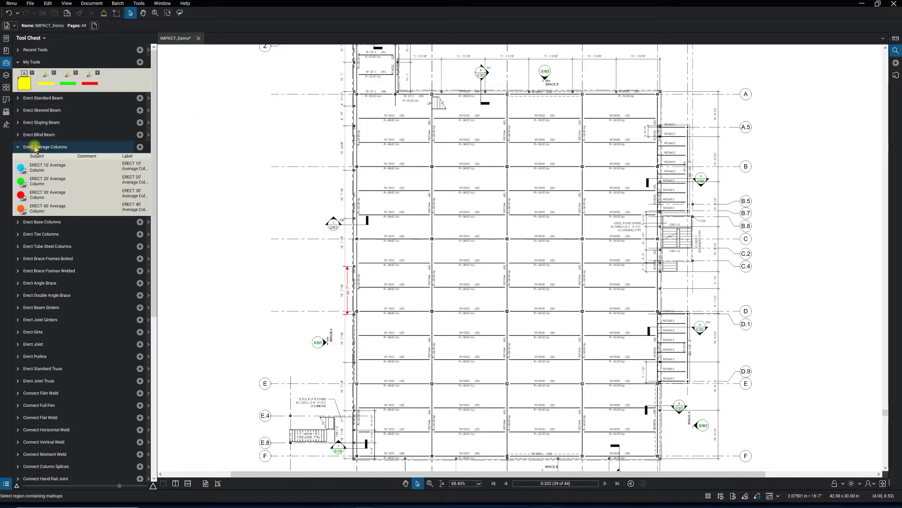
{"action": "left_click", "coordinate": [55, 197]}
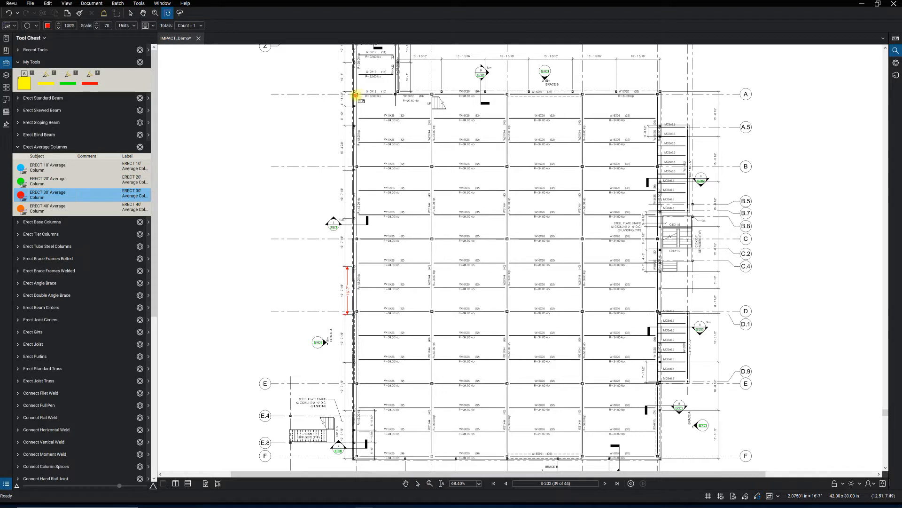
{"action": "left_click", "coordinate": [357, 94]}
{"action": "left_click", "coordinate": [359, 167]}
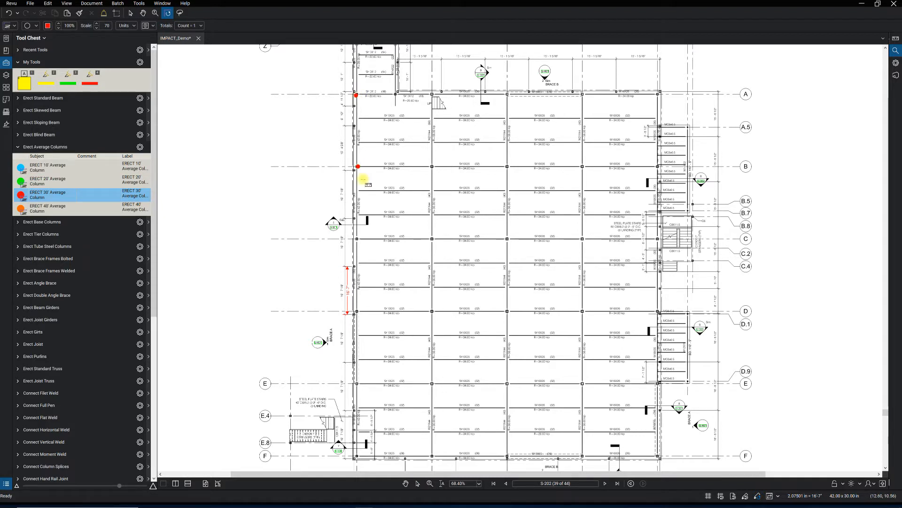
{"action": "left_click", "coordinate": [361, 239]}
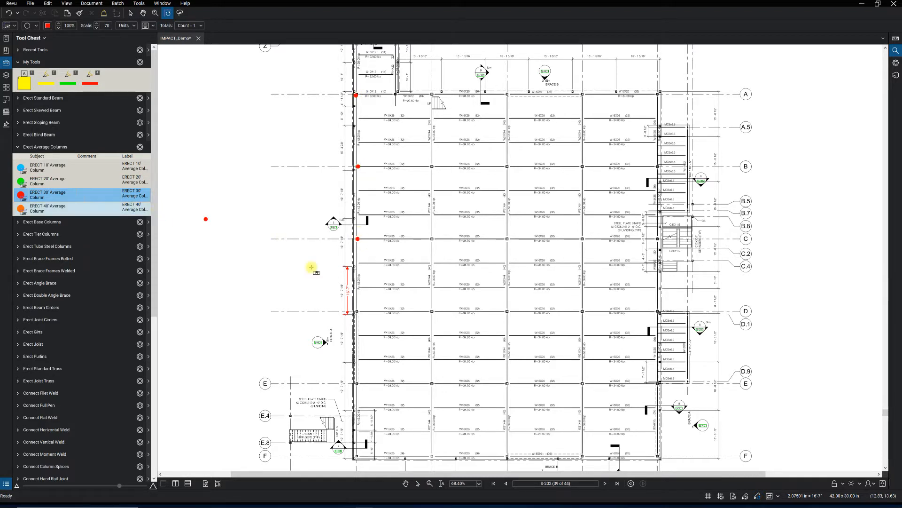
{"action": "left_click", "coordinate": [357, 312]}
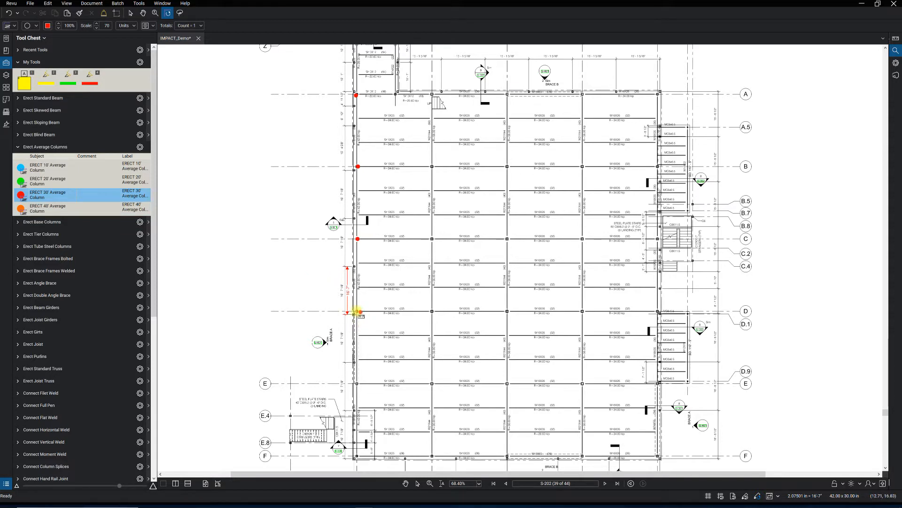
{"action": "left_click", "coordinate": [357, 371]}
{"action": "left_click", "coordinate": [358, 384]}
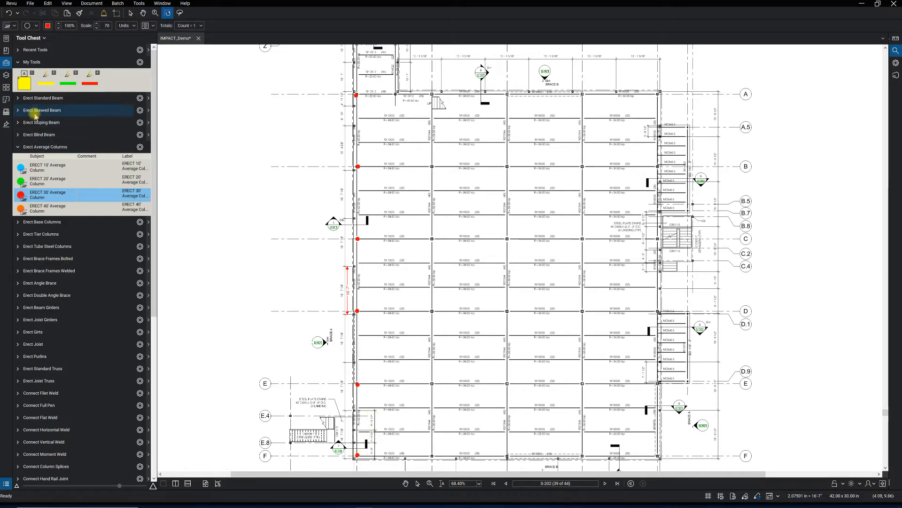
{"action": "left_click", "coordinate": [32, 98]}
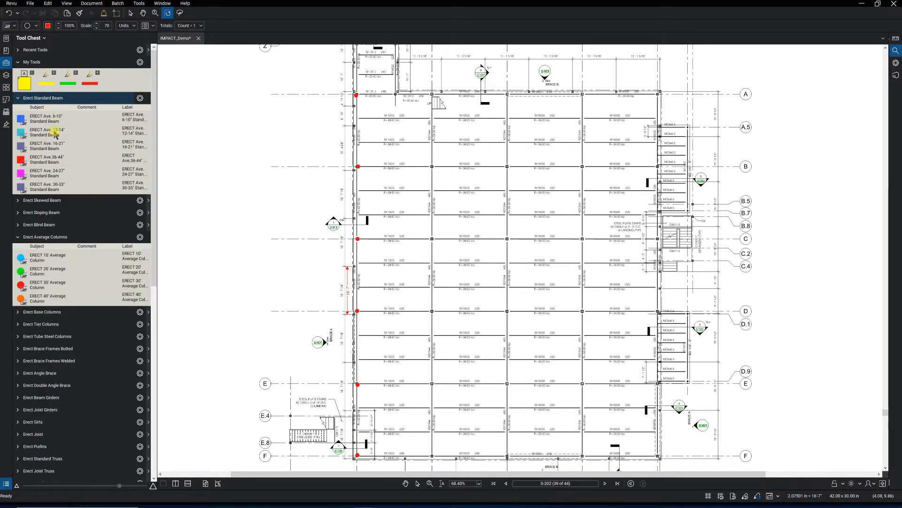
Place ERECT Ave. 16-21 standard beam count markers on two beams along the left column line.
{"action": "key", "text": "Escape"}
{"action": "left_click", "coordinate": [58, 146]}
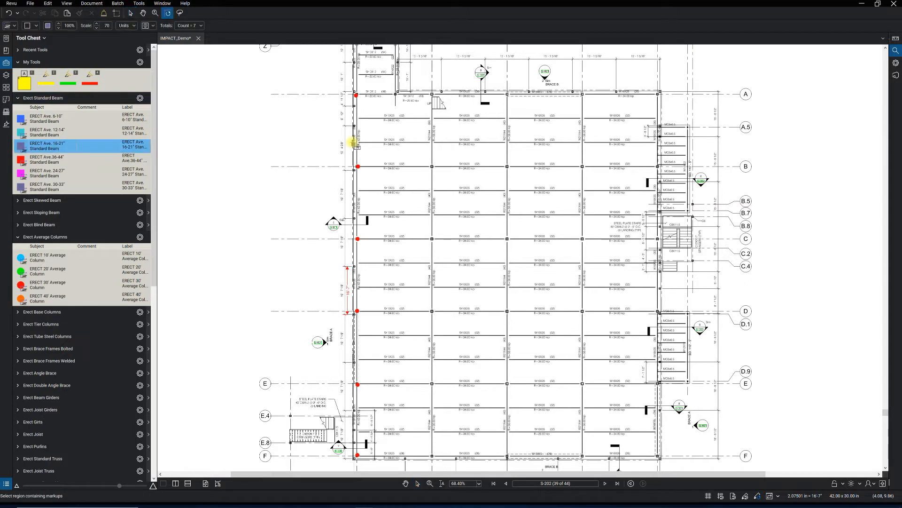
{"action": "left_click", "coordinate": [353, 138]}
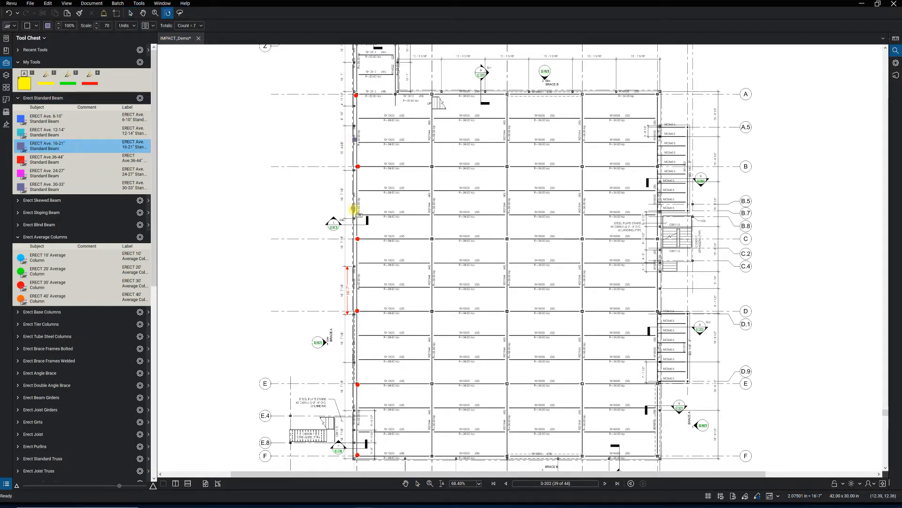
{"action": "left_click", "coordinate": [353, 353]}
Move the red 16'-7" dimension line further left, clear of the column markers.
{"action": "left_click", "coordinate": [416, 485]}
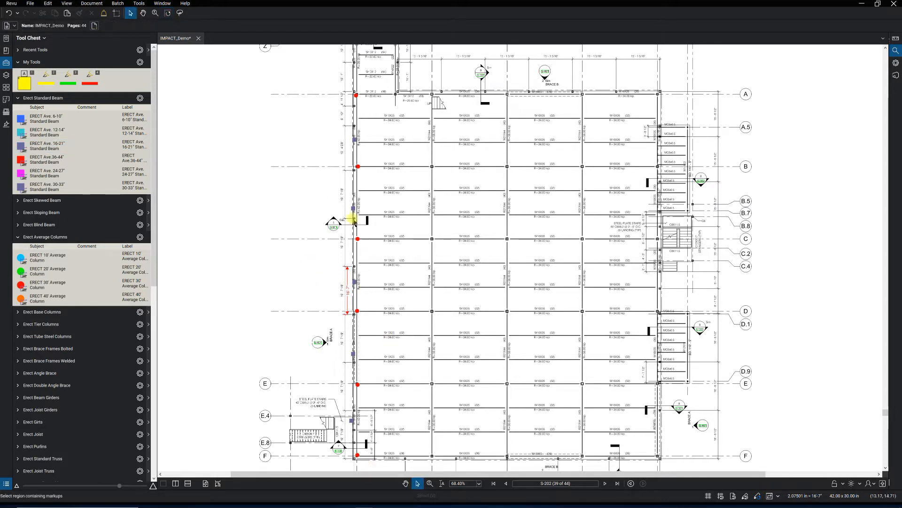
{"action": "left_click", "coordinate": [347, 271]}
{"action": "left_click_drag", "start_coordinate": [328, 275], "coordinate": [293, 267]}
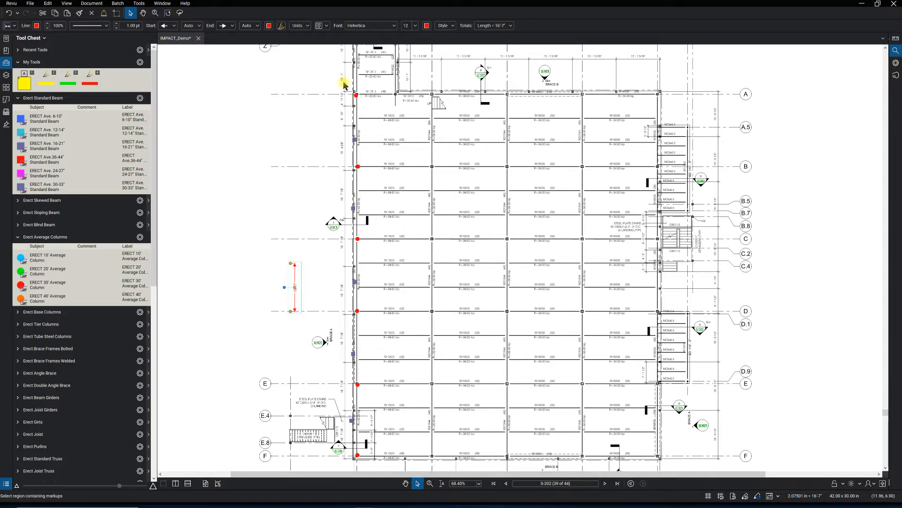
{"action": "left_click_drag", "start_coordinate": [343, 83], "coordinate": [377, 473]}
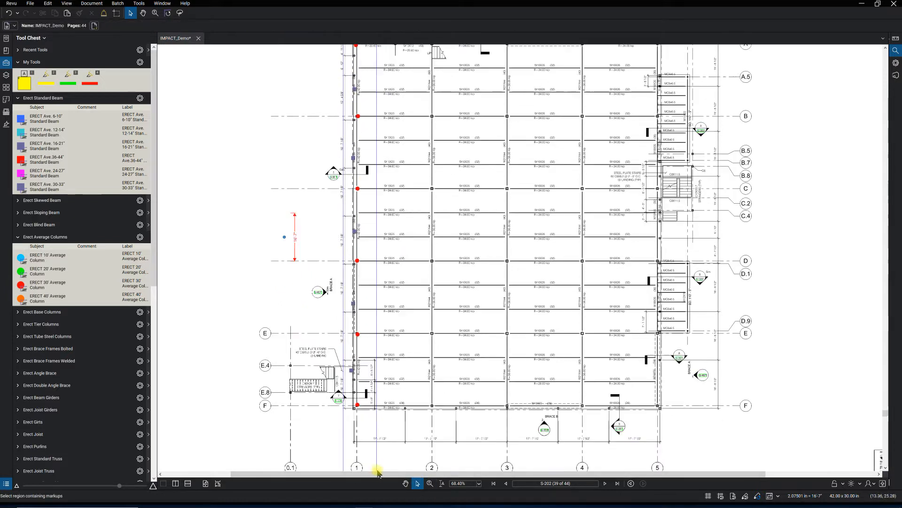
{"action": "left_click_drag", "start_coordinate": [377, 472], "coordinate": [468, 219]}
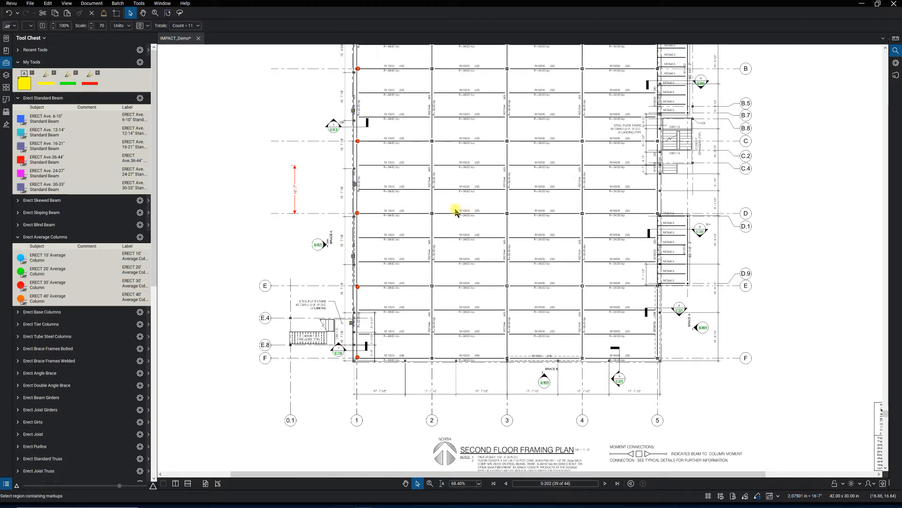
{"action": "scroll", "coordinate": [443, 201], "scroll_direction": "up", "scroll_amount": 3}
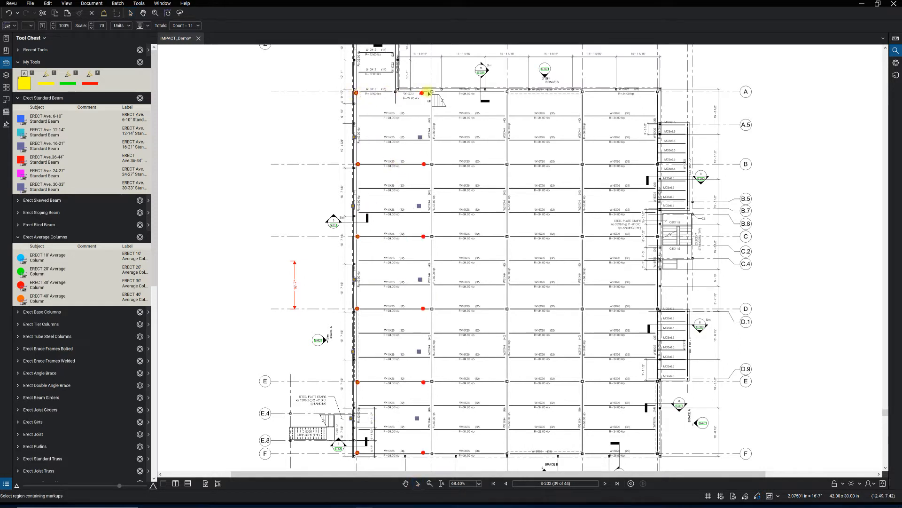
Paste the copied column count markups onto grid lines 2, 3, 4 and 5.
{"action": "key", "text": "ctrl+v"}
{"action": "key", "text": "v"}
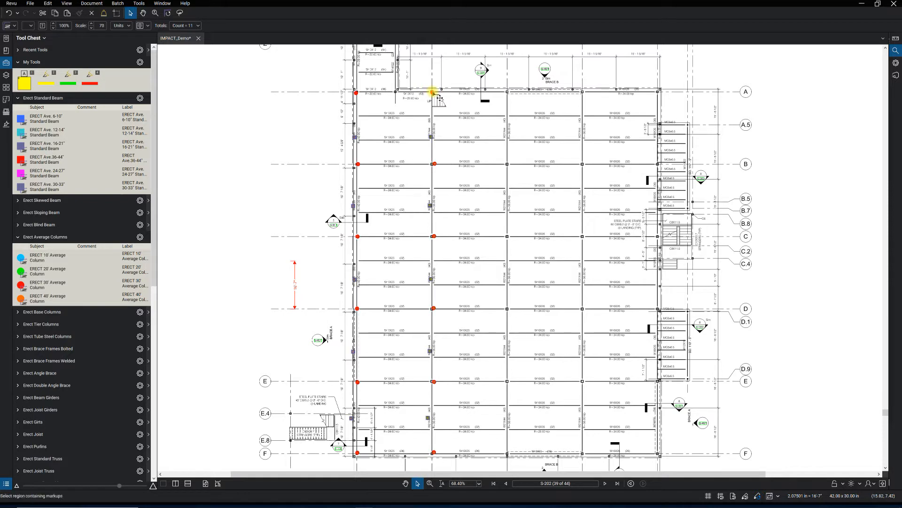
{"action": "key", "text": "ctrl+v"}
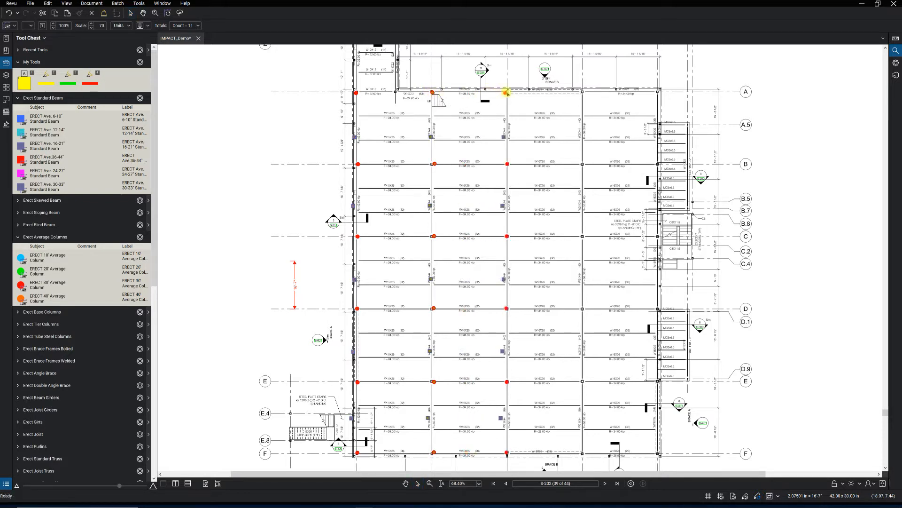
{"action": "key", "text": "v"}
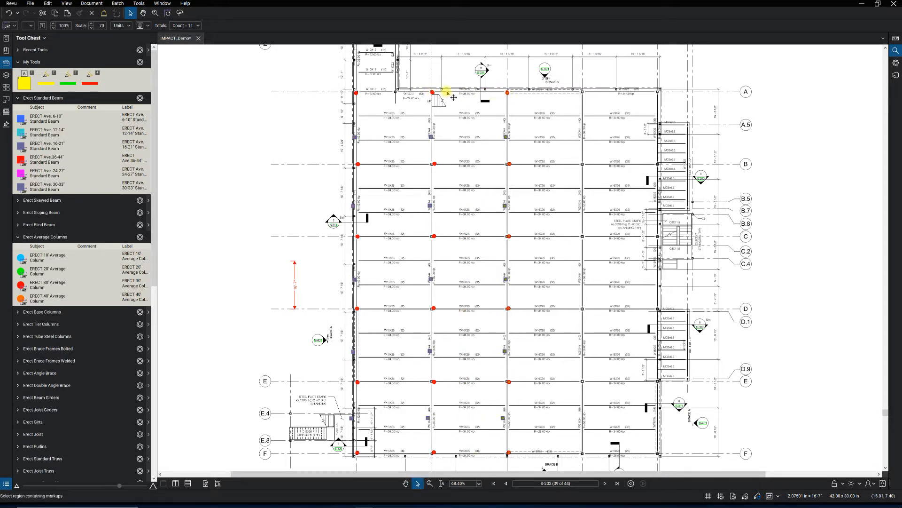
{"action": "key", "text": "ctrl+v"}
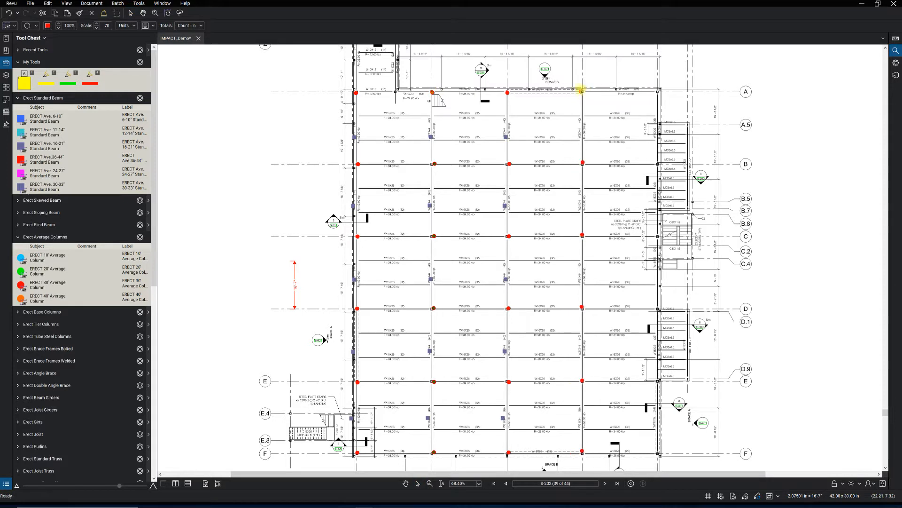
{"action": "key", "text": "v"}
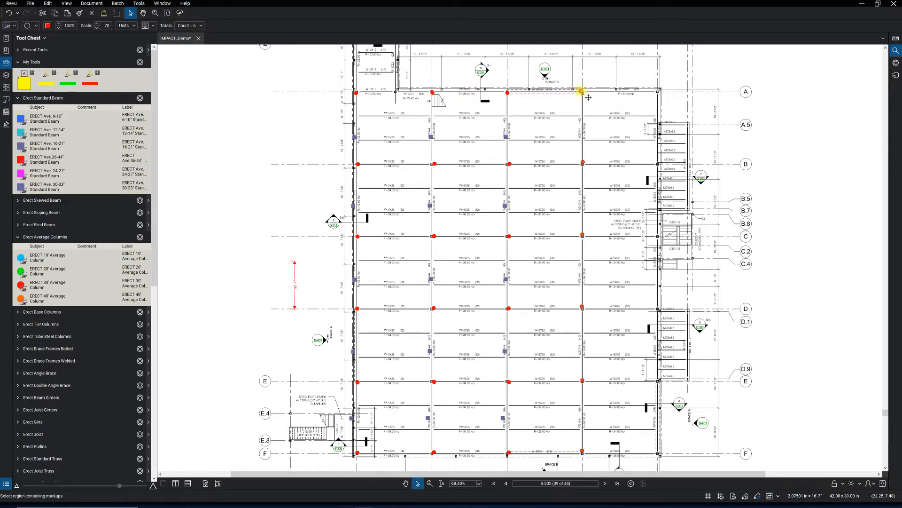
{"action": "key", "text": "ctrl+v"}
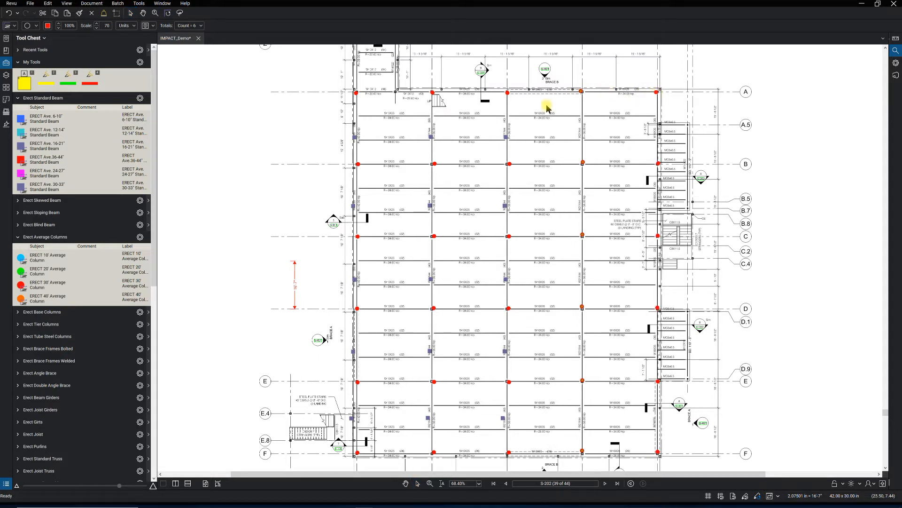
{"action": "key", "text": "v"}
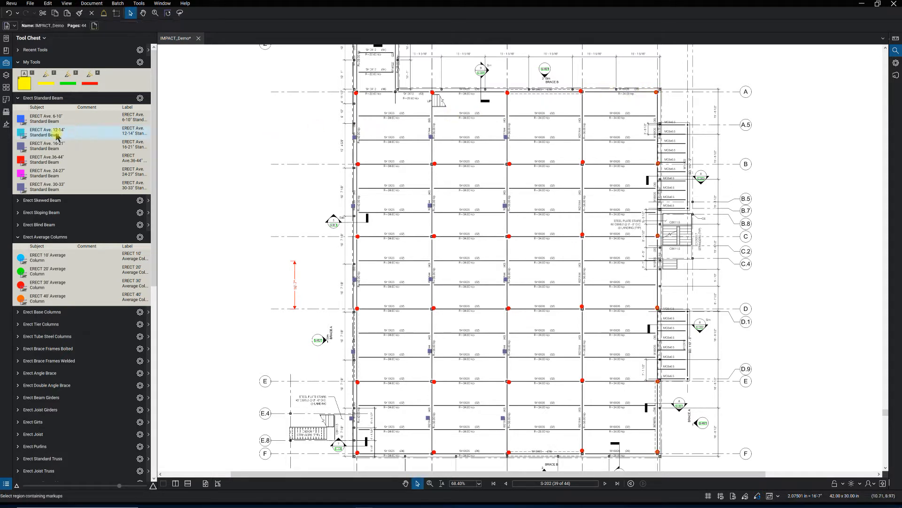
Place ERECT Ave. 16-21 standard beam count markers on each beam crossing the left bay.
{"action": "left_click", "coordinate": [54, 145]}
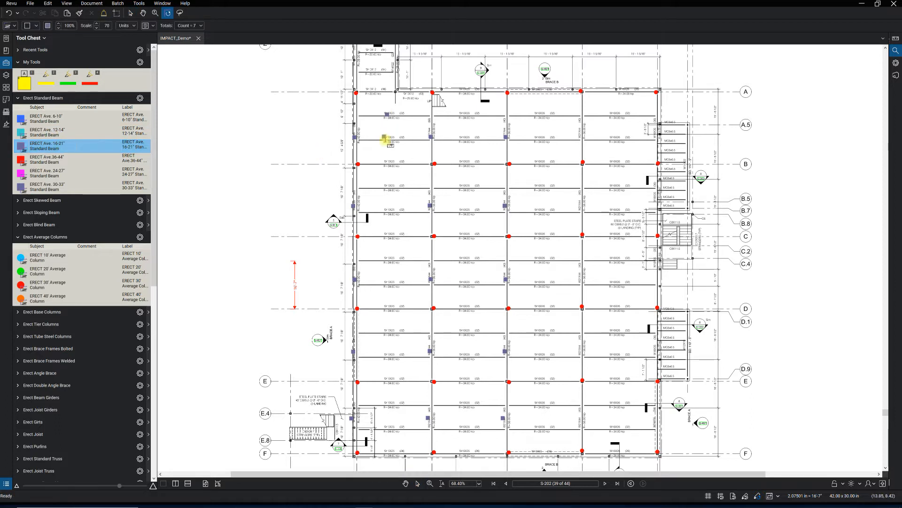
{"action": "left_click", "coordinate": [388, 162]}
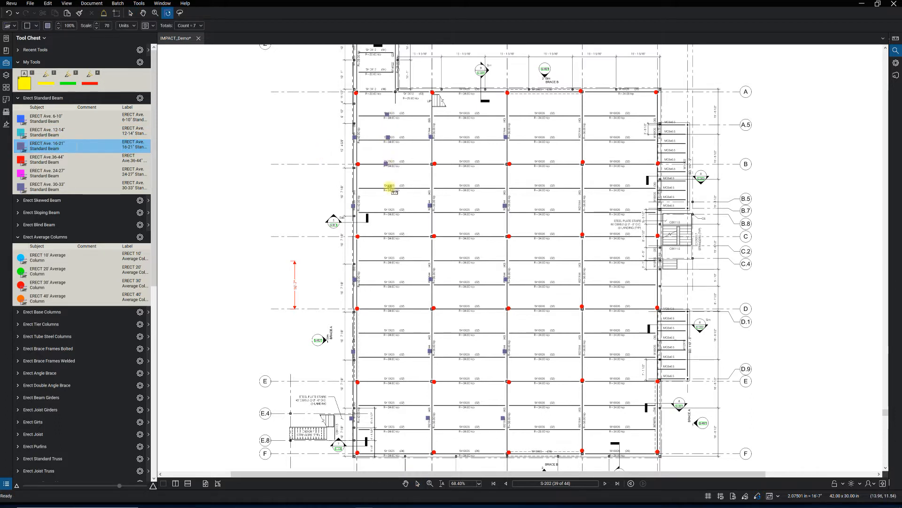
{"action": "left_click", "coordinate": [387, 209]}
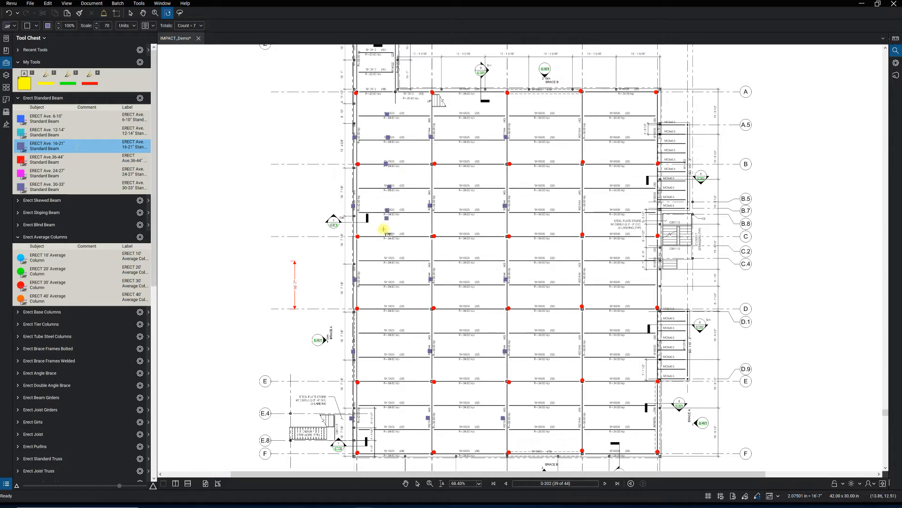
{"action": "left_click", "coordinate": [387, 233]}
{"action": "left_click", "coordinate": [390, 259]}
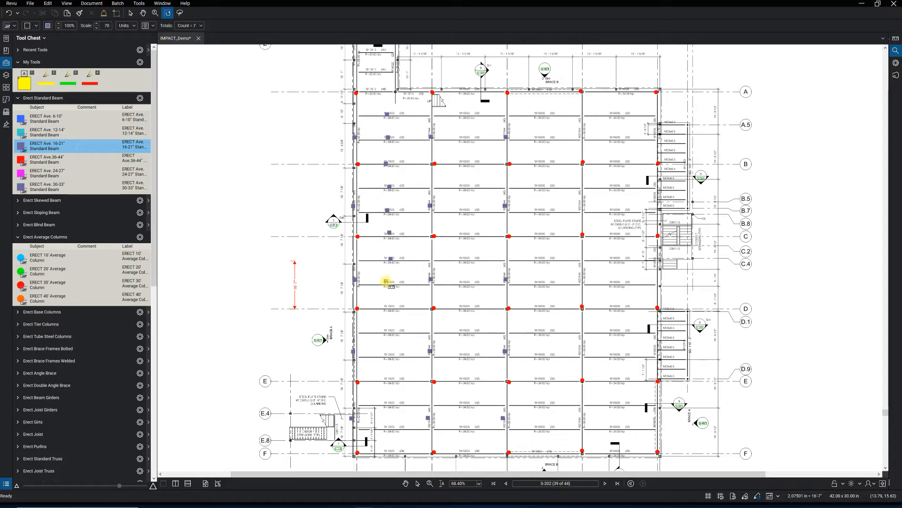
{"action": "left_click", "coordinate": [388, 283]}
{"action": "left_click", "coordinate": [389, 306]}
{"action": "left_click", "coordinate": [389, 330]}
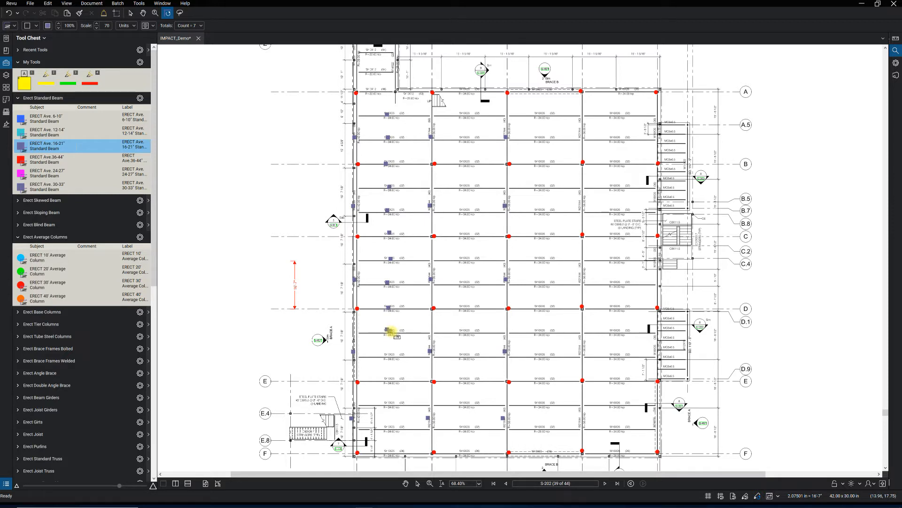
{"action": "left_click", "coordinate": [389, 354]}
{"action": "left_click", "coordinate": [388, 379]}
{"action": "left_click", "coordinate": [388, 403]}
{"action": "left_click", "coordinate": [372, 340]}
{"action": "left_click", "coordinate": [418, 484]}
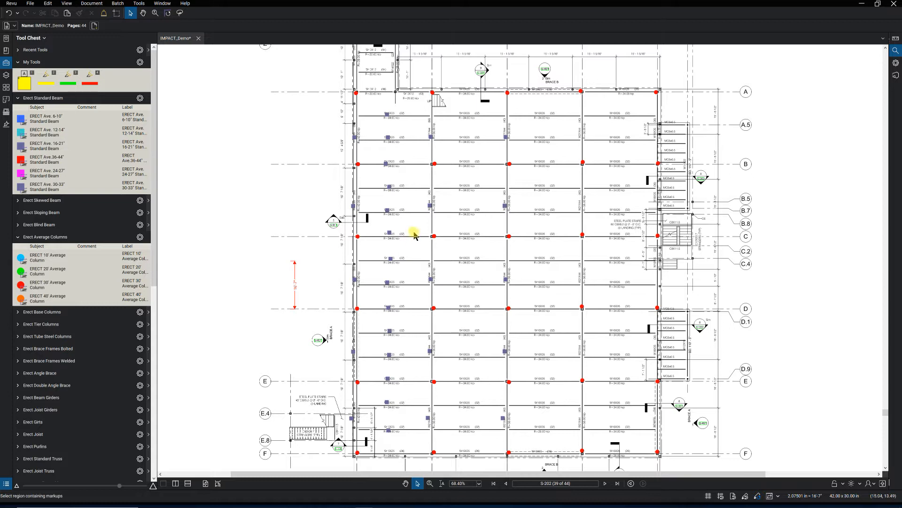
{"action": "left_click", "coordinate": [55, 148]}
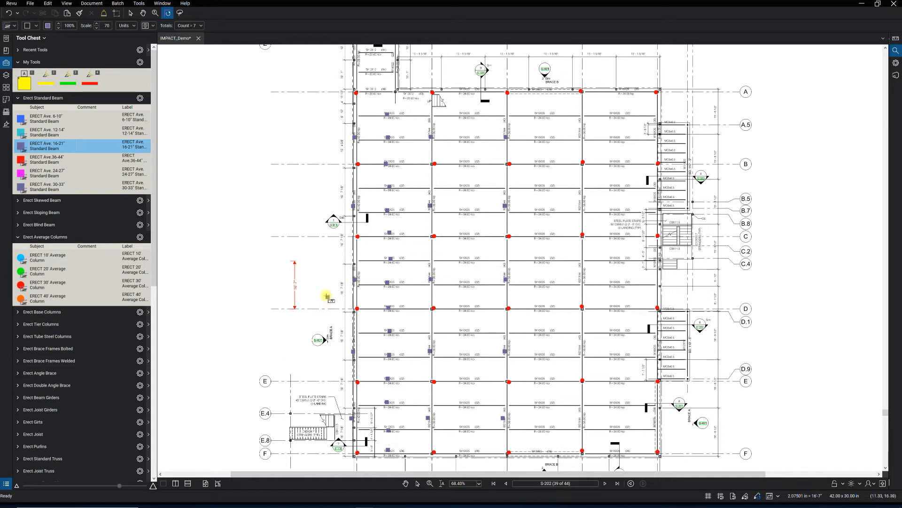
Select the first bay's beam count markers and Ctrl-drag copies into the other bays, removing the extra duplicate.
{"action": "left_click", "coordinate": [417, 484]}
{"action": "left_click", "coordinate": [419, 484]}
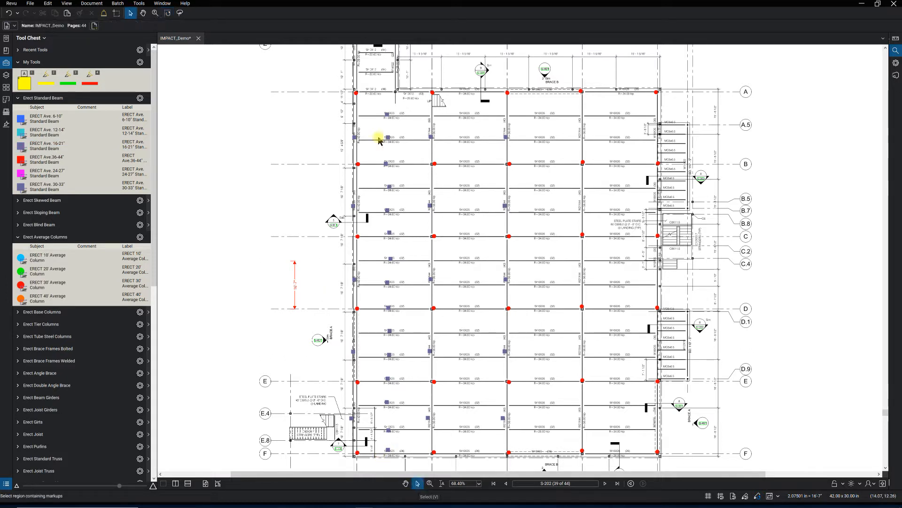
{"action": "mouse_move", "coordinate": [379, 109]}
{"action": "left_mouse_down"}
{"action": "mouse_move", "coordinate": [417, 308]}
{"action": "mouse_move", "coordinate": [401, 456]}
{"action": "left_mouse_up"}
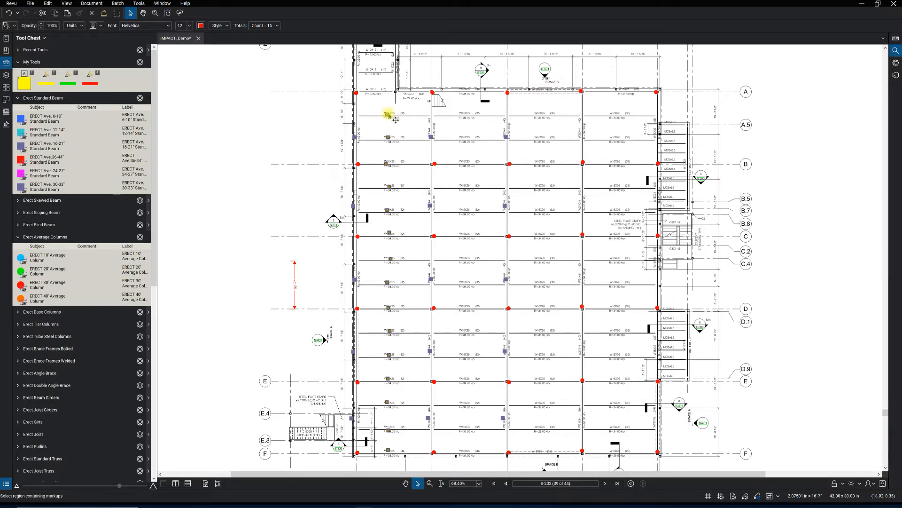
{"action": "left_click_drag", "start_coordinate": [399, 115], "coordinate": [465, 115]}
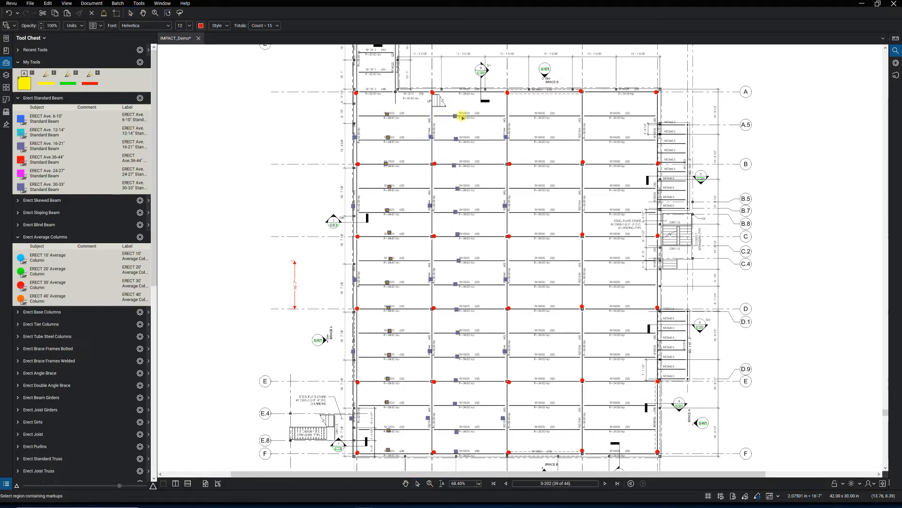
{"action": "key", "text": "v"}
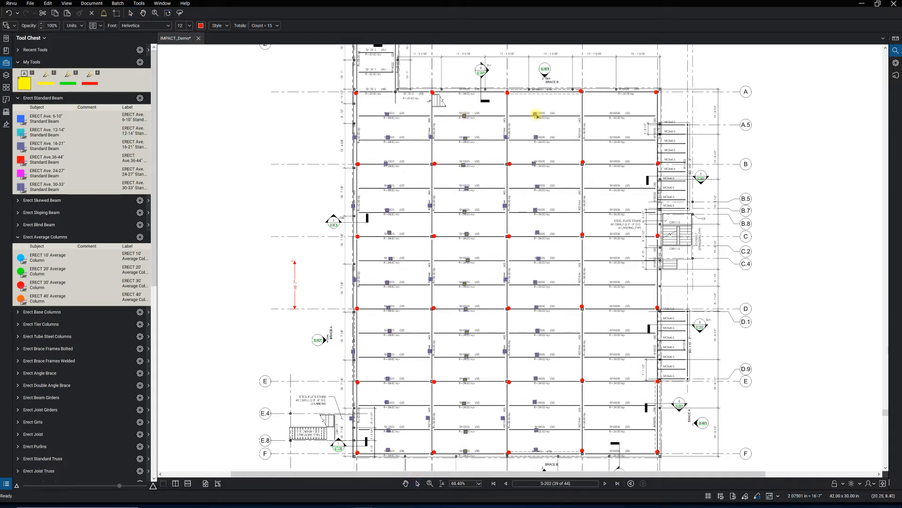
{"action": "key", "text": "v"}
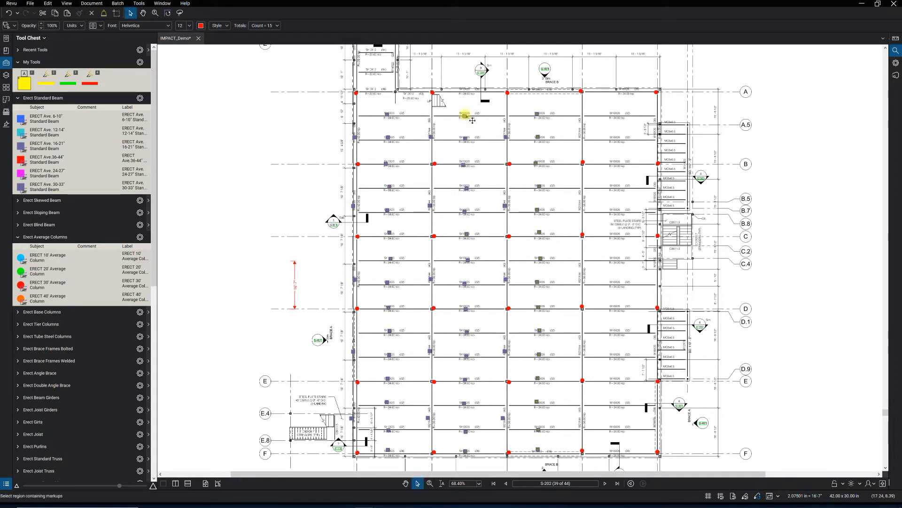
{"action": "key", "text": "Escape"}
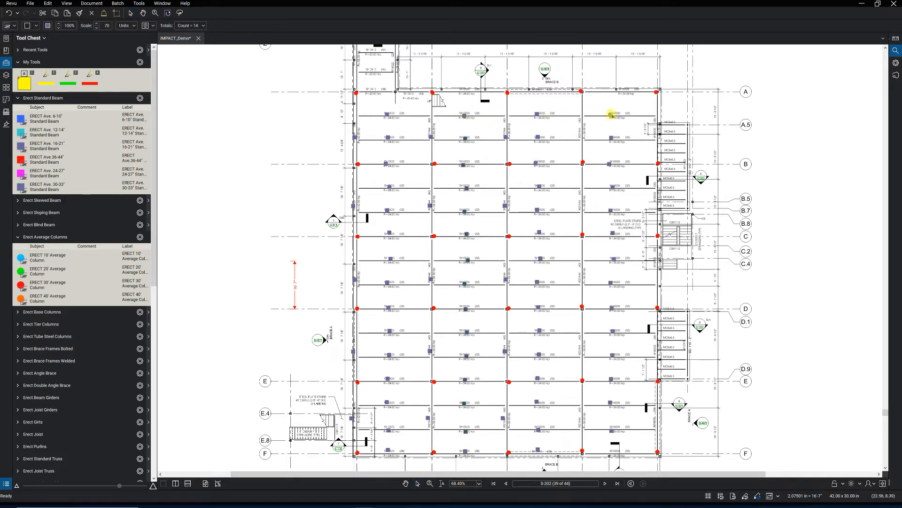
{"action": "key", "text": "v"}
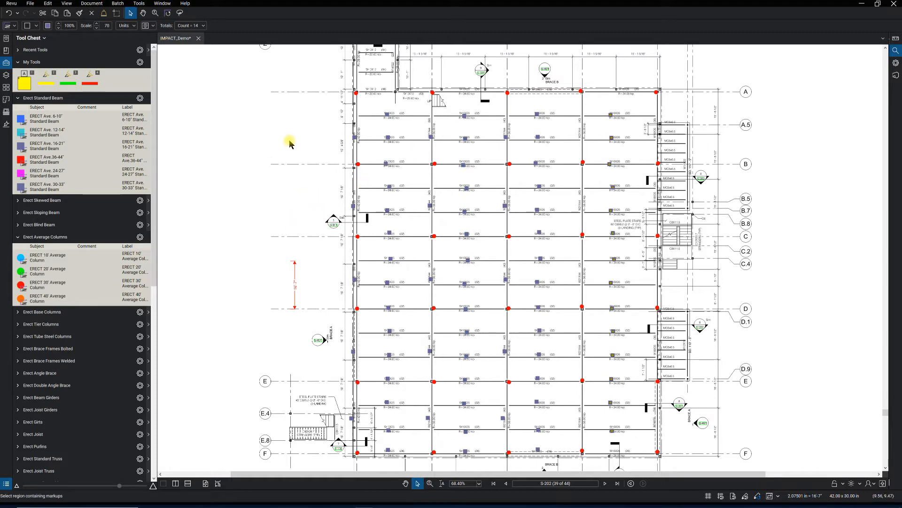
{"action": "scroll", "coordinate": [300, 177], "scroll_direction": "up", "scroll_amount": 1}
{"action": "scroll", "coordinate": [248, 170], "scroll_direction": "up", "scroll_amount": 1}
{"action": "scroll", "coordinate": [184, 141], "scroll_direction": "up", "scroll_amount": 1}
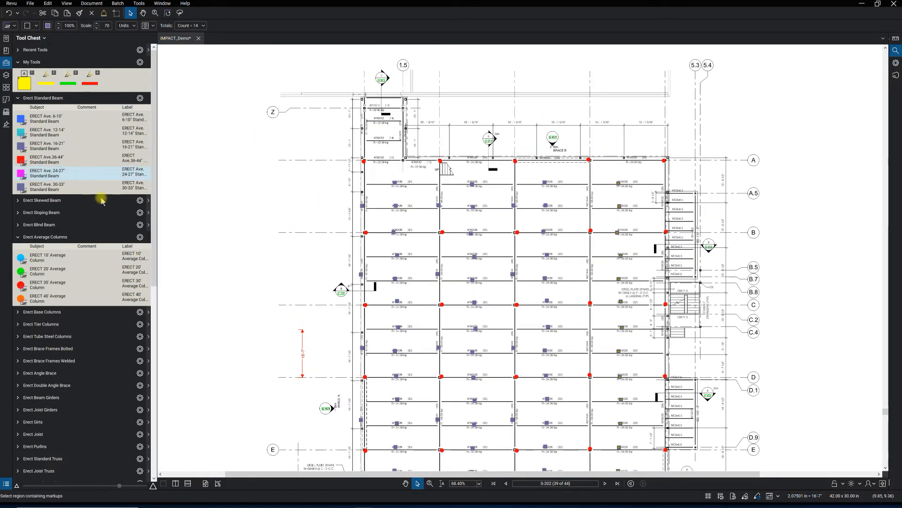
Place ERECT Ave. 6-10 beam count markers on the two short beams above grid A.
{"action": "left_click", "coordinate": [53, 122]}
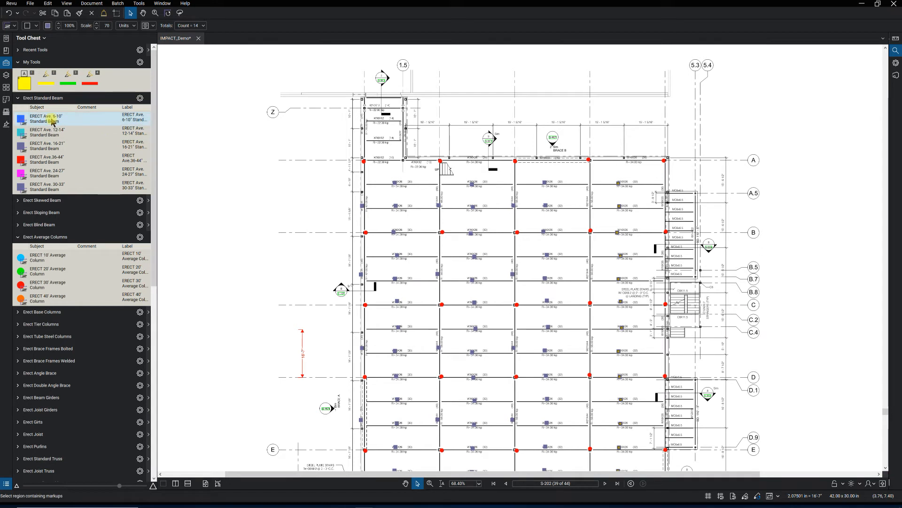
{"action": "left_click", "coordinate": [53, 121]}
{"action": "left_click", "coordinate": [376, 117]}
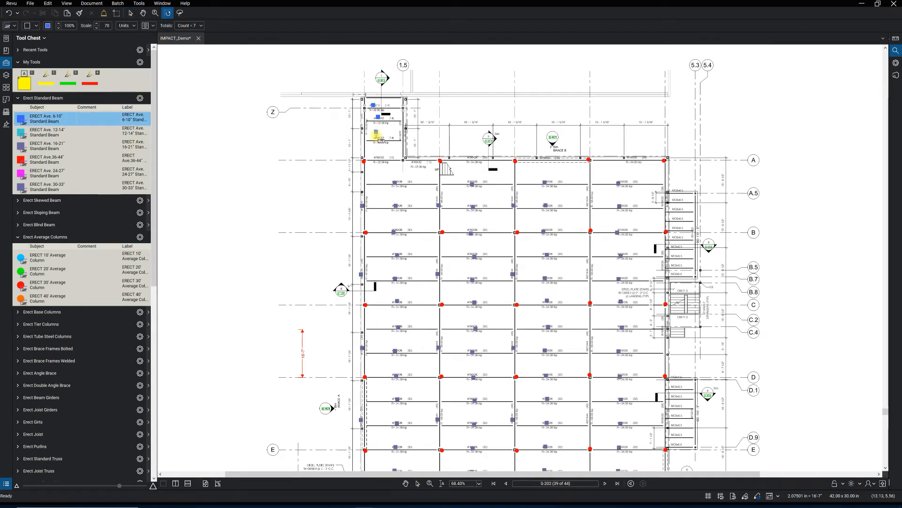
{"action": "left_click", "coordinate": [381, 158]}
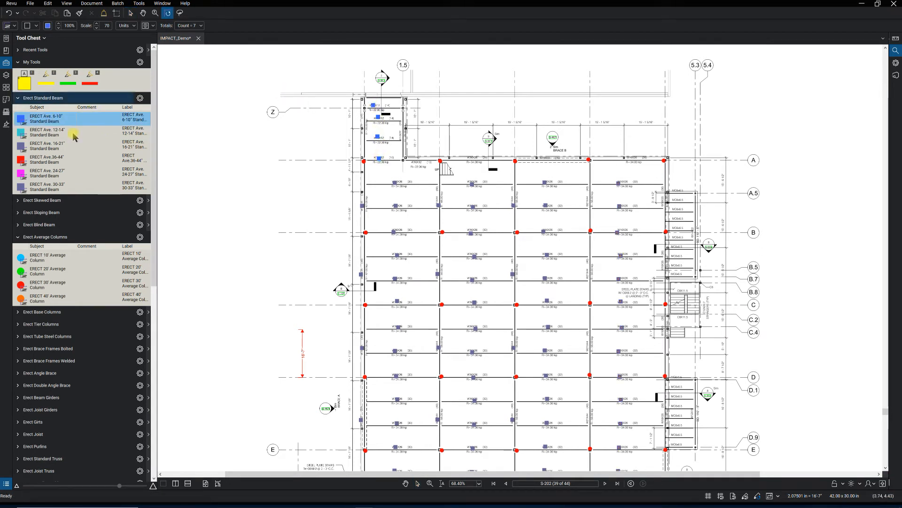
Place ERECT 30' Average Column markers on two columns along grid line A.
{"action": "left_click", "coordinate": [50, 285]}
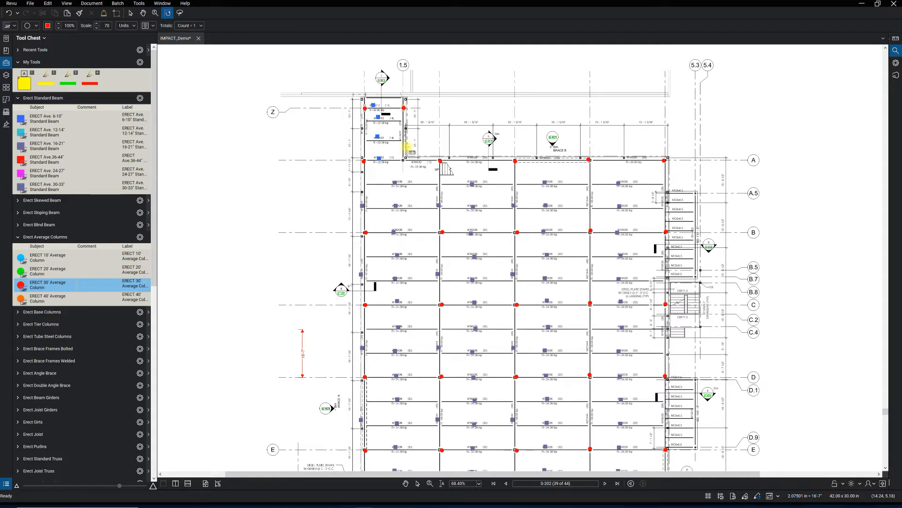
{"action": "left_click", "coordinate": [402, 161]}
{"action": "left_click", "coordinate": [321, 163]}
{"action": "left_click", "coordinate": [419, 485]}
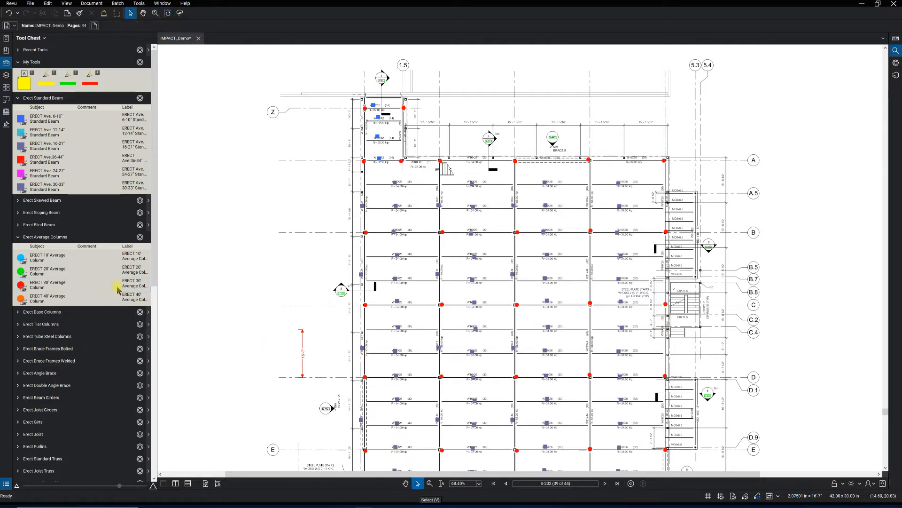
{"action": "scroll", "coordinate": [62, 351], "scroll_direction": "down", "scroll_amount": 2}
{"action": "scroll", "coordinate": [61, 350], "scroll_direction": "down", "scroll_amount": 8}
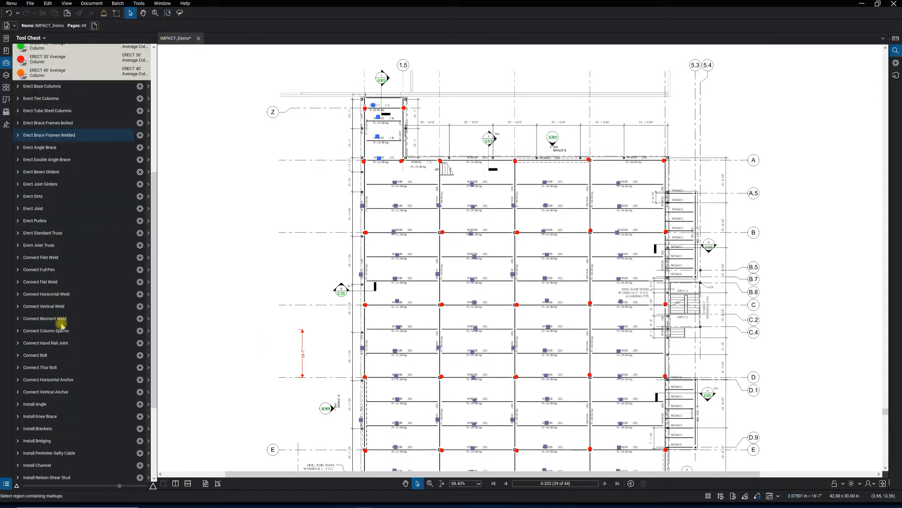
{"action": "scroll", "coordinate": [61, 318], "scroll_direction": "down", "scroll_amount": 3}
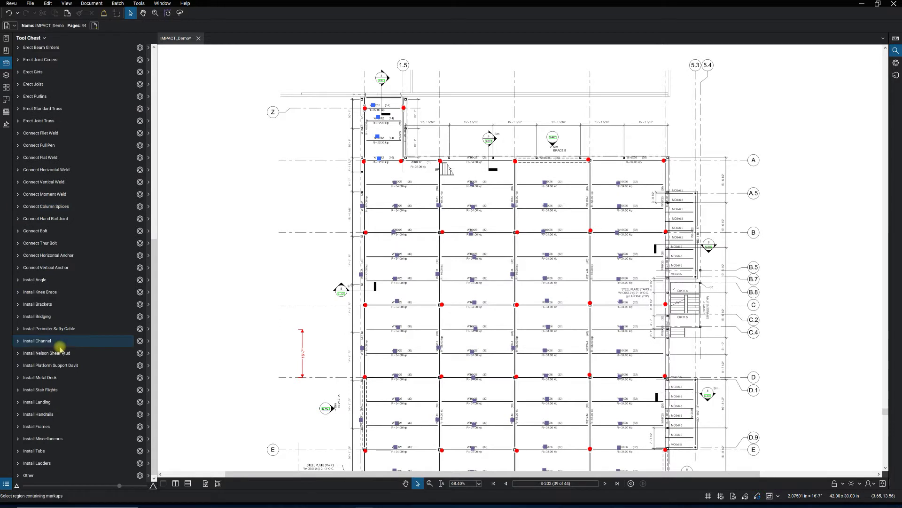
Place a 0-29 lbs Beam Moment Weld marker at the top-left beam connection.
{"action": "left_click", "coordinate": [51, 194]}
{"action": "left_click", "coordinate": [47, 214]}
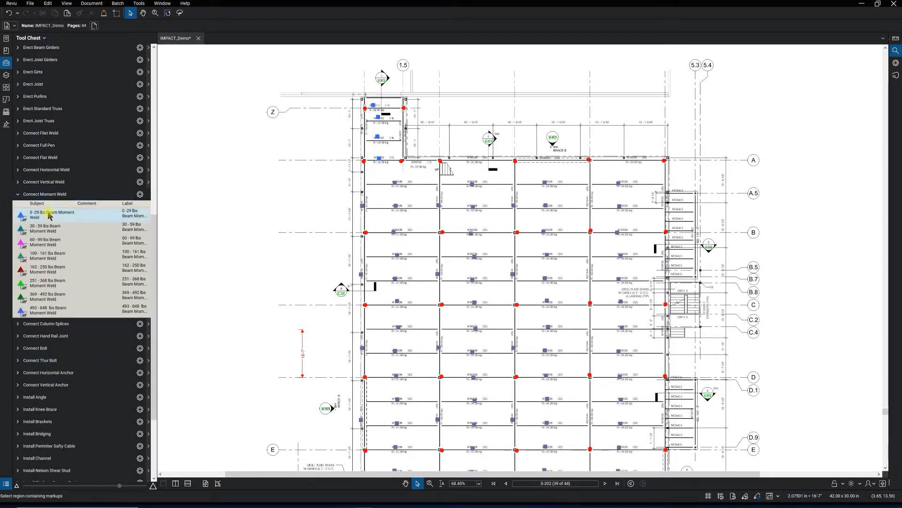
{"action": "left_click", "coordinate": [365, 113]}
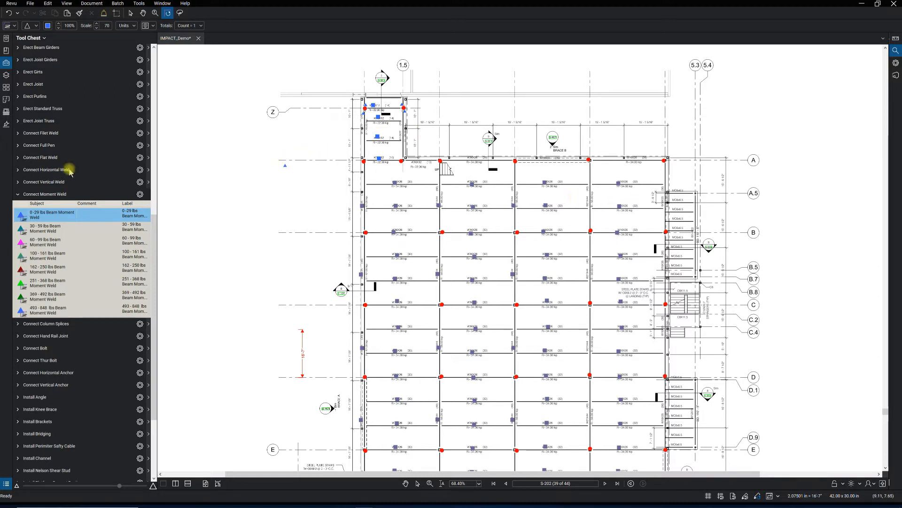
{"action": "scroll", "coordinate": [74, 243], "scroll_direction": "up", "scroll_amount": 5}
{"action": "scroll", "coordinate": [76, 236], "scroll_direction": "up", "scroll_amount": 5}
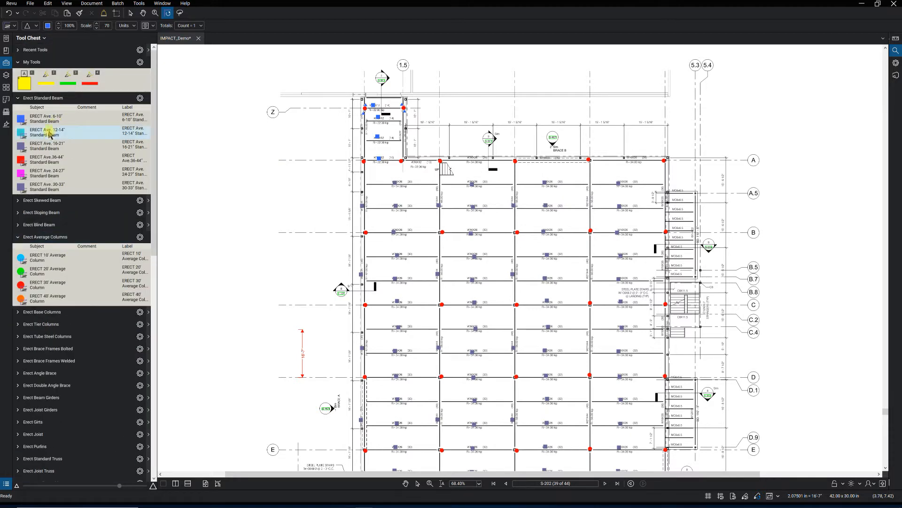
Count the eight MC6x6.5 channels beside the upper and lower stairs as Ave. 12-14 standard beams.
{"action": "left_click", "coordinate": [55, 134]}
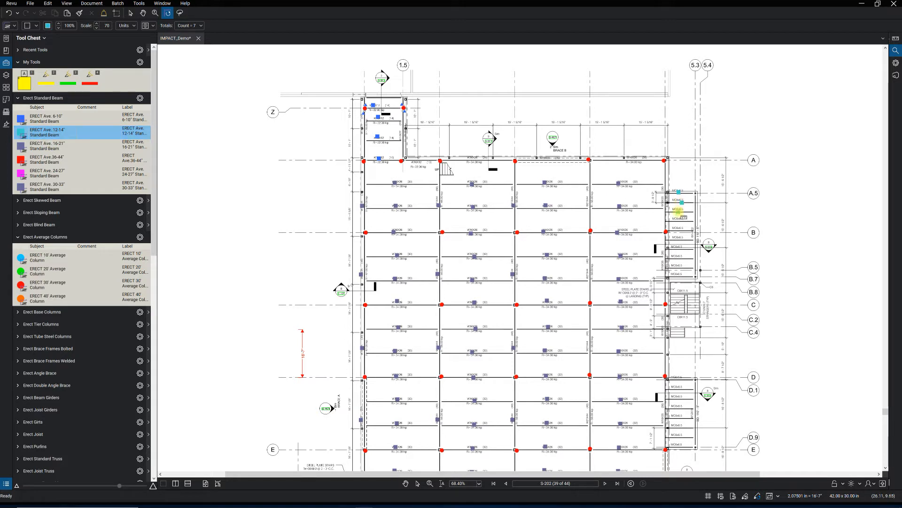
{"action": "left_click", "coordinate": [678, 218]}
{"action": "left_click", "coordinate": [676, 228]}
{"action": "left_click", "coordinate": [676, 238]}
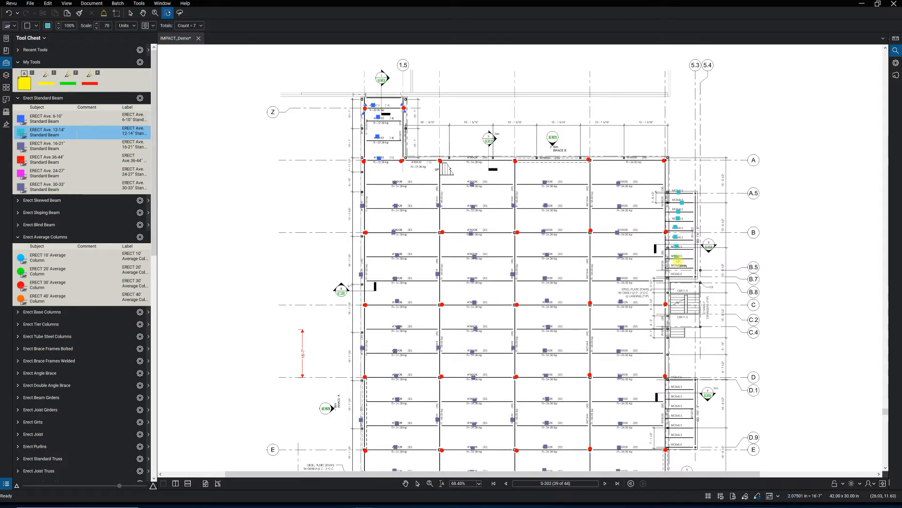
{"action": "left_click", "coordinate": [676, 256]}
{"action": "left_click", "coordinate": [675, 266]}
{"action": "left_click", "coordinate": [676, 272]}
{"action": "left_click", "coordinate": [677, 388]}
{"action": "left_click", "coordinate": [677, 416]}
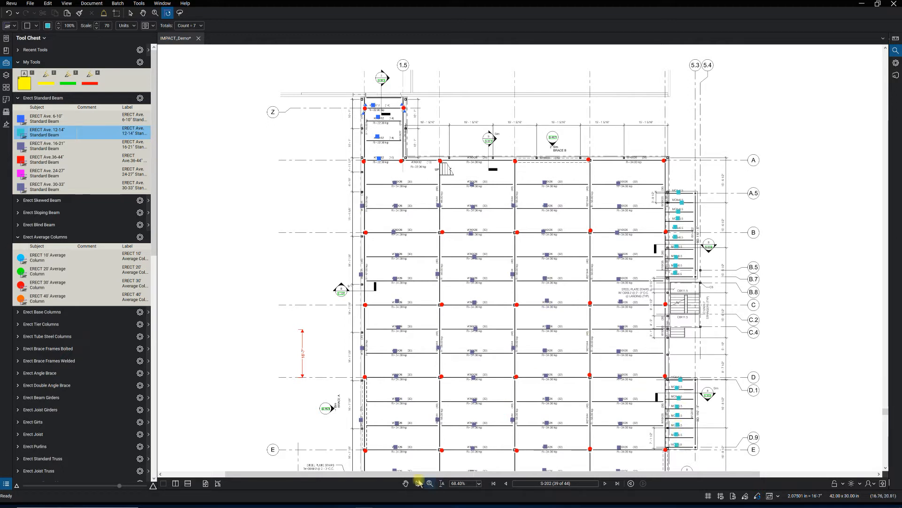
{"action": "key", "text": "Escape"}
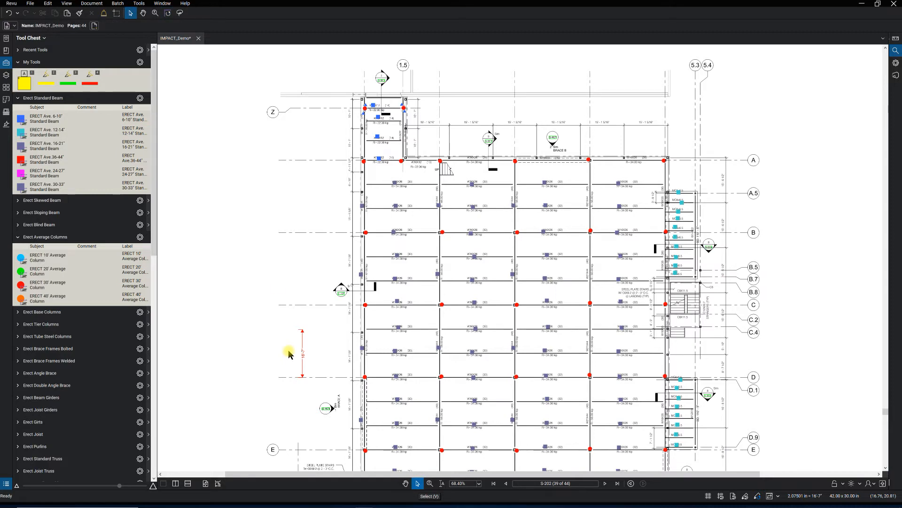
{"action": "scroll", "coordinate": [282, 331], "scroll_direction": "down", "scroll_amount": 3}
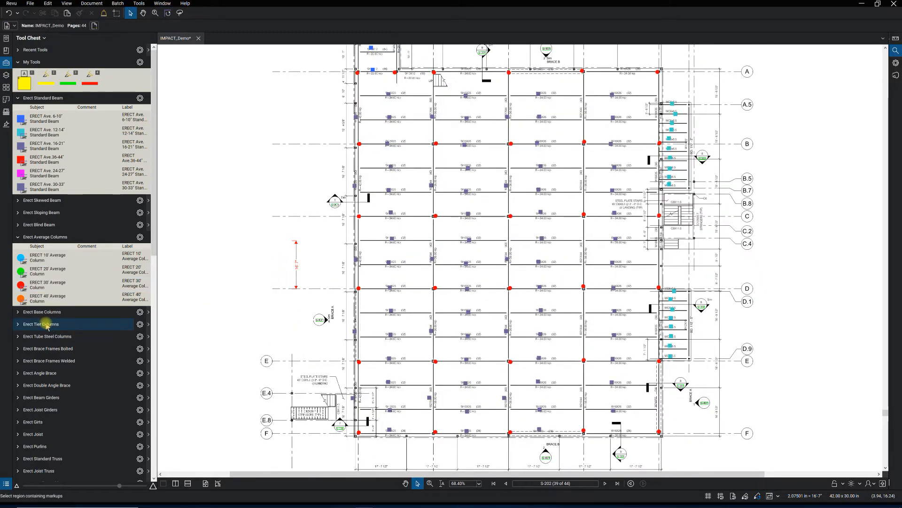
{"action": "scroll", "coordinate": [46, 324], "scroll_direction": "down", "scroll_amount": 4}
{"action": "scroll", "coordinate": [47, 324], "scroll_direction": "down", "scroll_amount": 4}
{"action": "scroll", "coordinate": [53, 323], "scroll_direction": "down", "scroll_amount": 4}
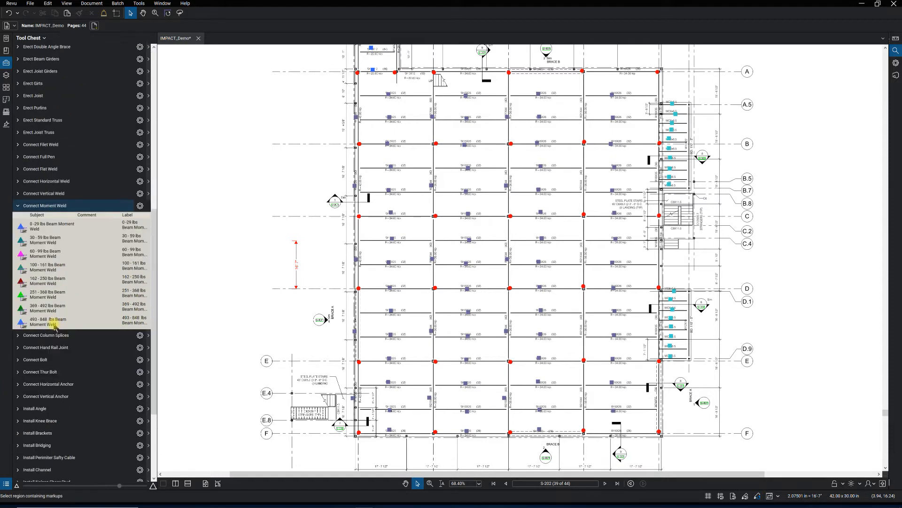
{"action": "scroll", "coordinate": [52, 323], "scroll_direction": "down", "scroll_amount": 4}
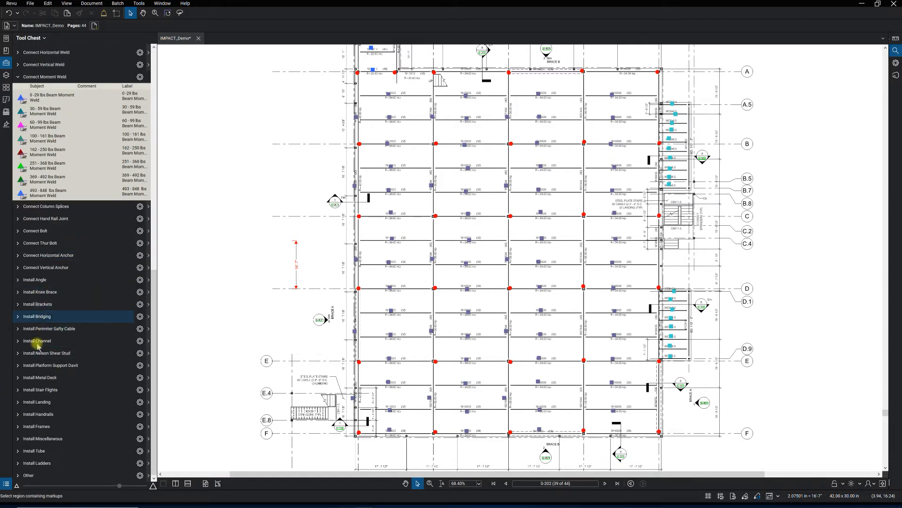
{"action": "left_click", "coordinate": [39, 389]}
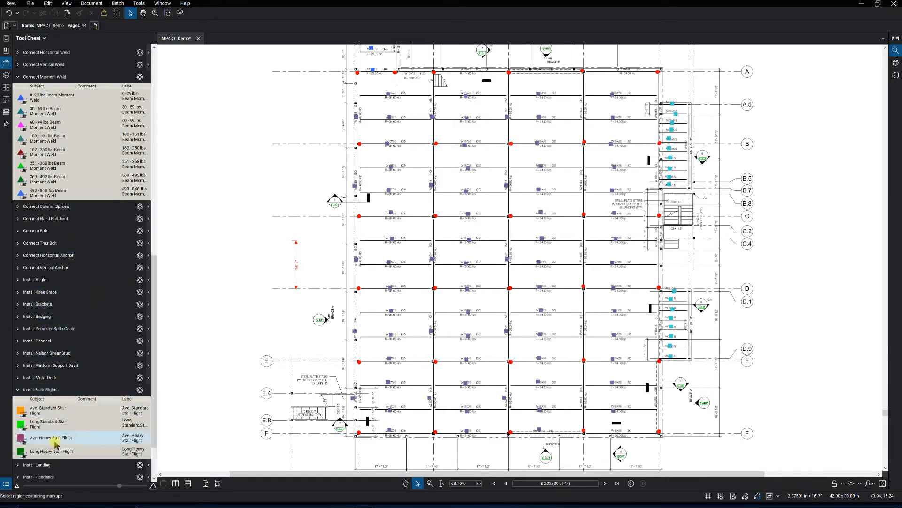
Count three stair flights with the Ave. Standard Stair Flight marker.
{"action": "left_click", "coordinate": [50, 411]}
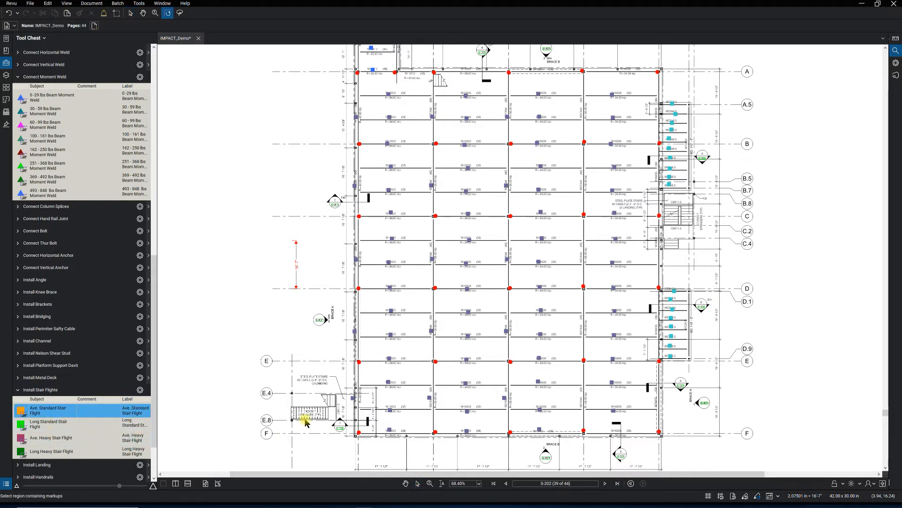
{"action": "left_click", "coordinate": [330, 400]}
{"action": "left_click", "coordinate": [715, 288]}
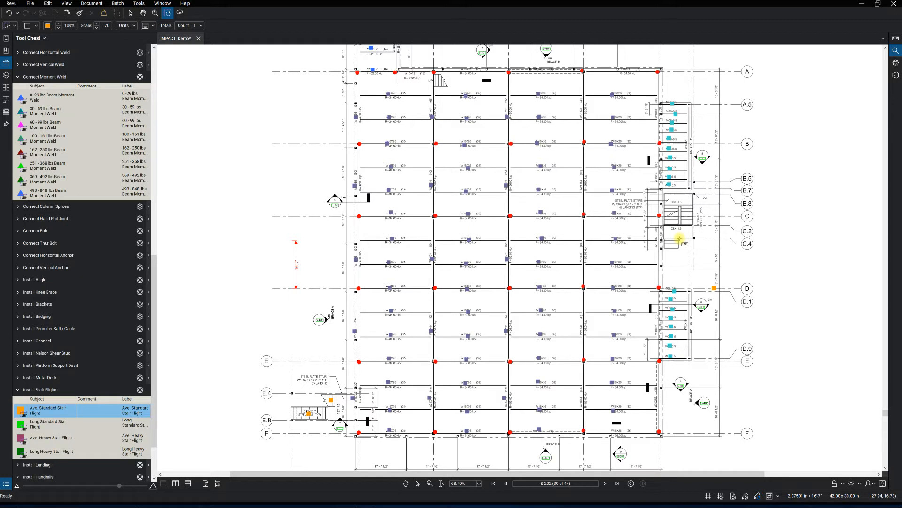
{"action": "left_click", "coordinate": [672, 243]}
{"action": "scroll", "coordinate": [55, 421], "scroll_direction": "down", "scroll_amount": 2}
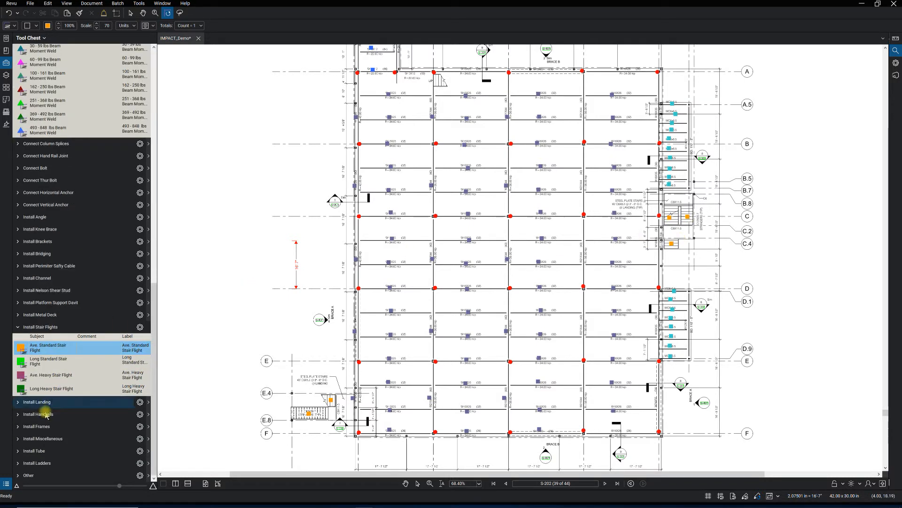
Count the 4' by 10' landings near grid lines C.2 and B.5.
{"action": "left_click", "coordinate": [43, 402]}
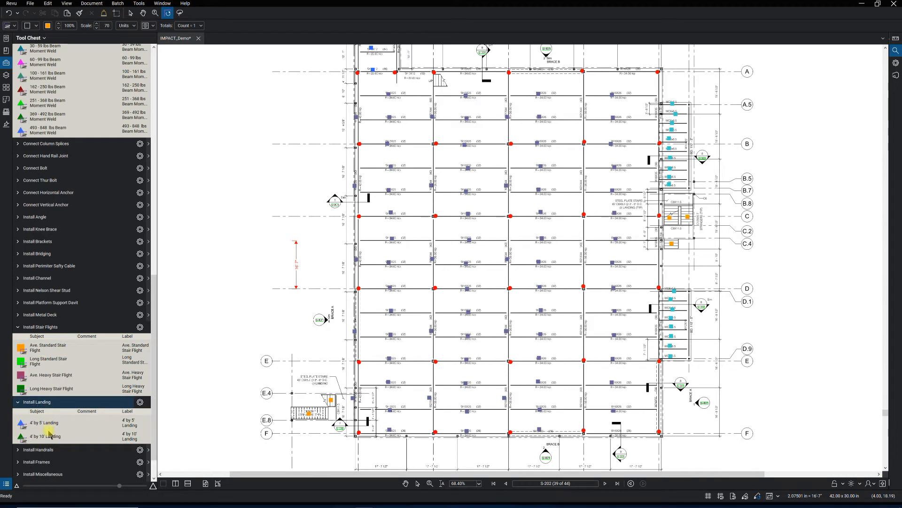
{"action": "left_click", "coordinate": [49, 434]}
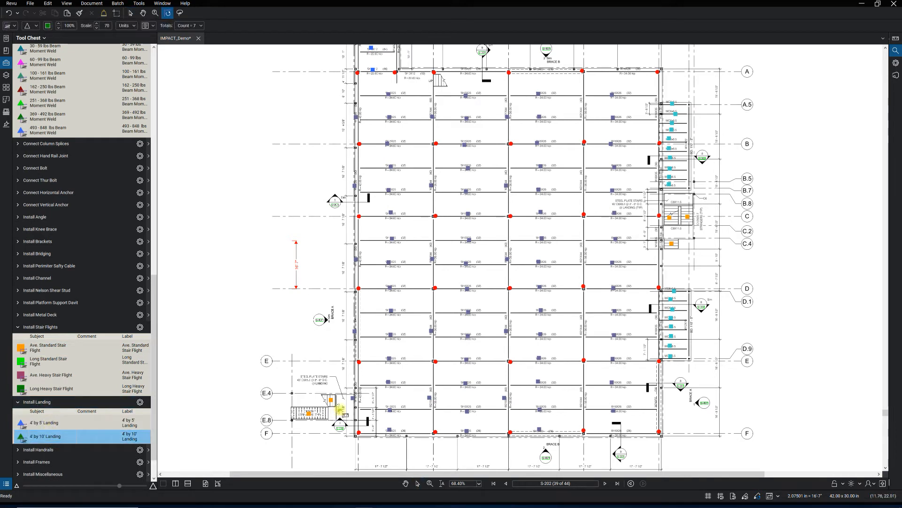
{"action": "left_click", "coordinate": [681, 233]}
{"action": "left_click", "coordinate": [502, 239]}
{"action": "key", "text": "Escape"}
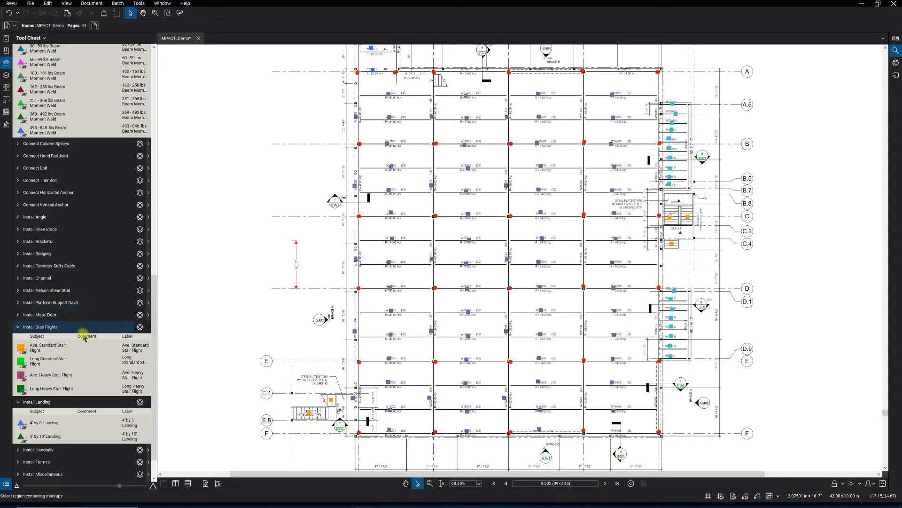
Measure a Guard Rail length along the lower-left stair at grid E.4–E.8.
{"action": "left_click", "coordinate": [46, 450]}
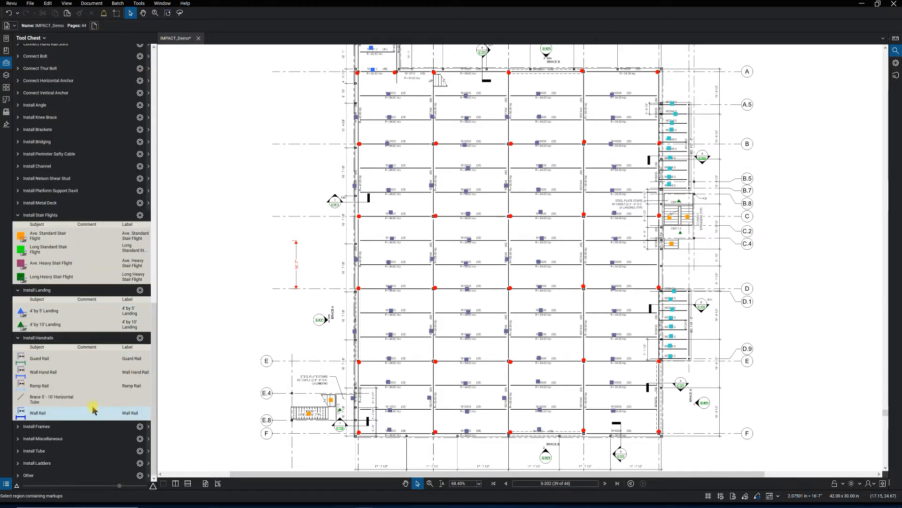
{"action": "left_click", "coordinate": [62, 360]}
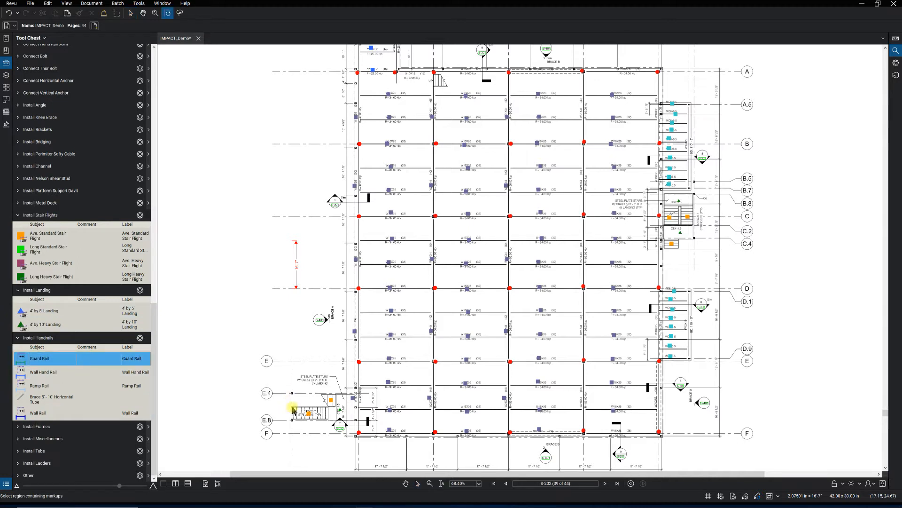
{"action": "left_click_drag", "start_coordinate": [292, 408], "coordinate": [327, 405]}
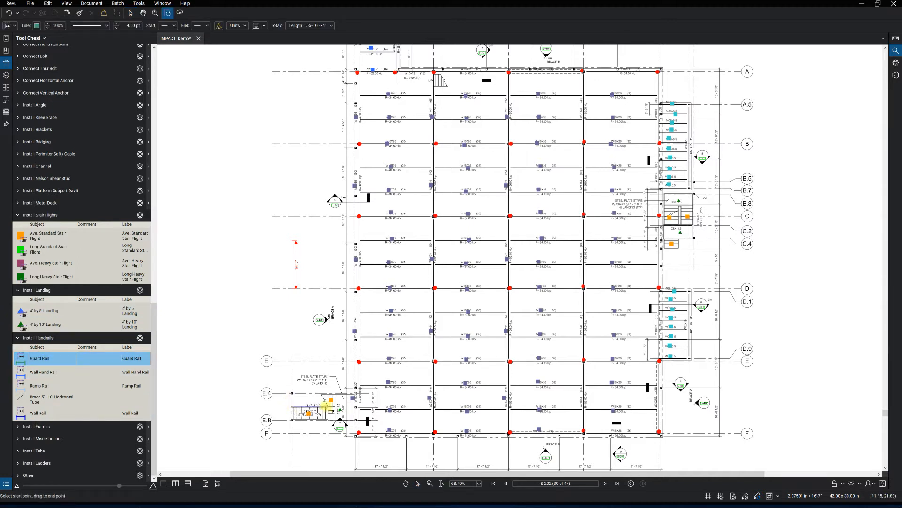
{"action": "left_click", "coordinate": [328, 403]}
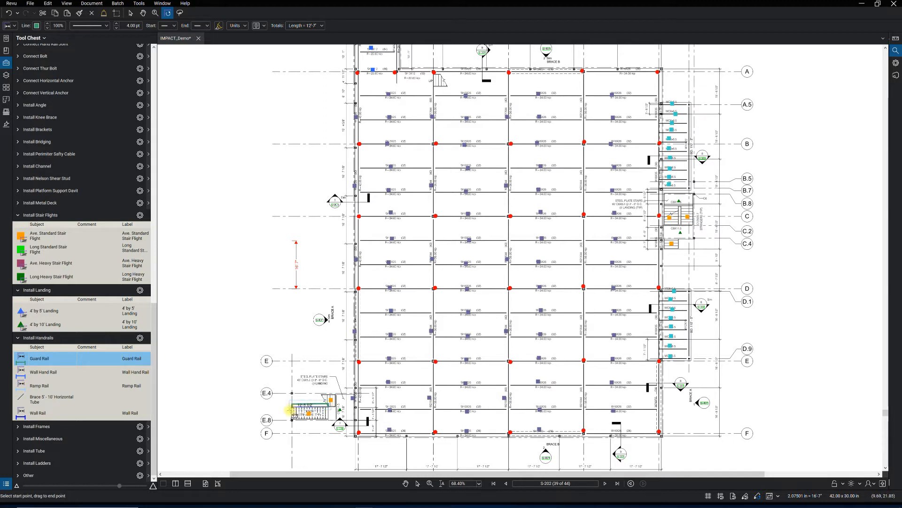
{"action": "left_click_drag", "start_coordinate": [290, 406], "coordinate": [288, 404]}
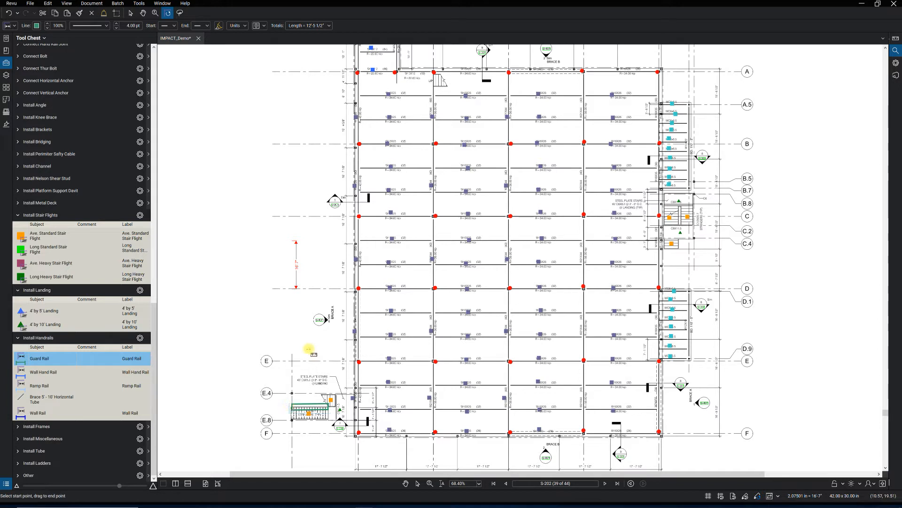
Measure Wall Rail lengths on both stairs and a Guard Rail at the stair near grid C.
{"action": "left_click", "coordinate": [113, 420]}
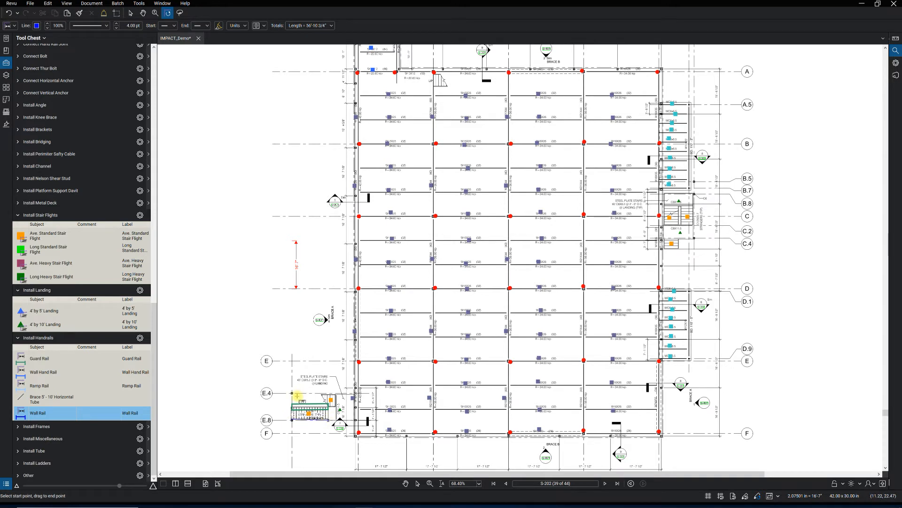
{"action": "left_click_drag", "start_coordinate": [297, 396], "coordinate": [330, 400]}
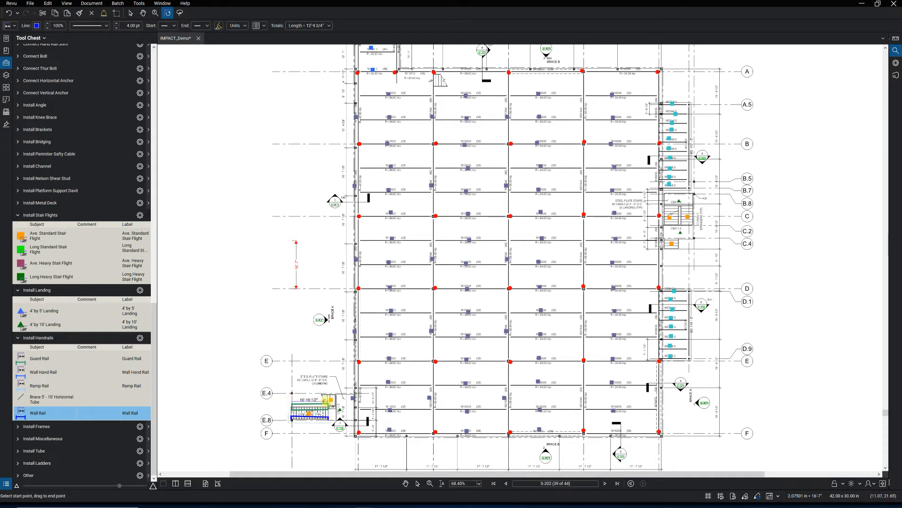
{"action": "left_click_drag", "start_coordinate": [329, 400], "coordinate": [331, 402]}
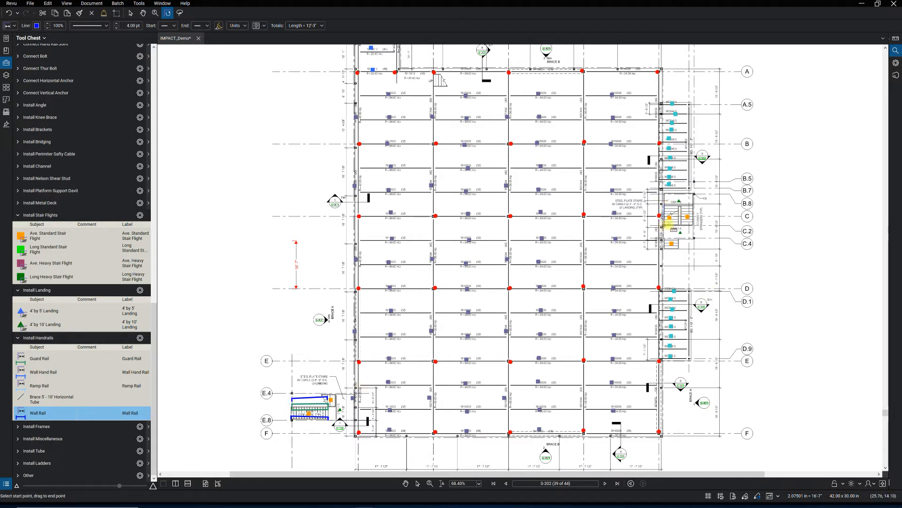
{"action": "left_click_drag", "start_coordinate": [694, 207], "coordinate": [689, 217]}
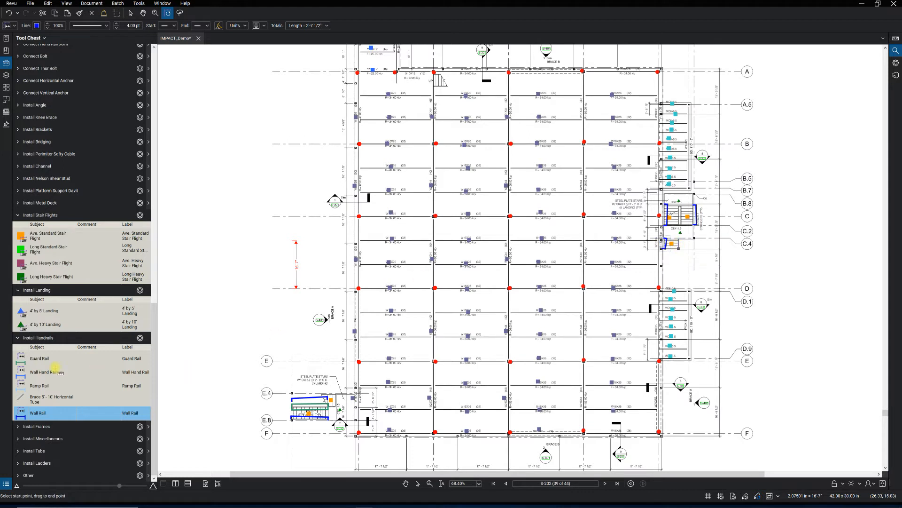
{"action": "left_click", "coordinate": [40, 358]}
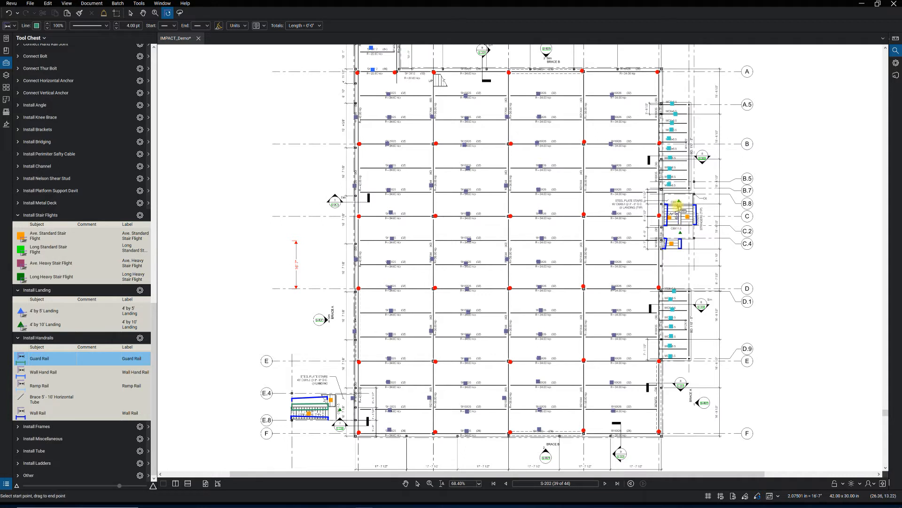
{"action": "left_click_drag", "start_coordinate": [677, 206], "coordinate": [678, 225]}
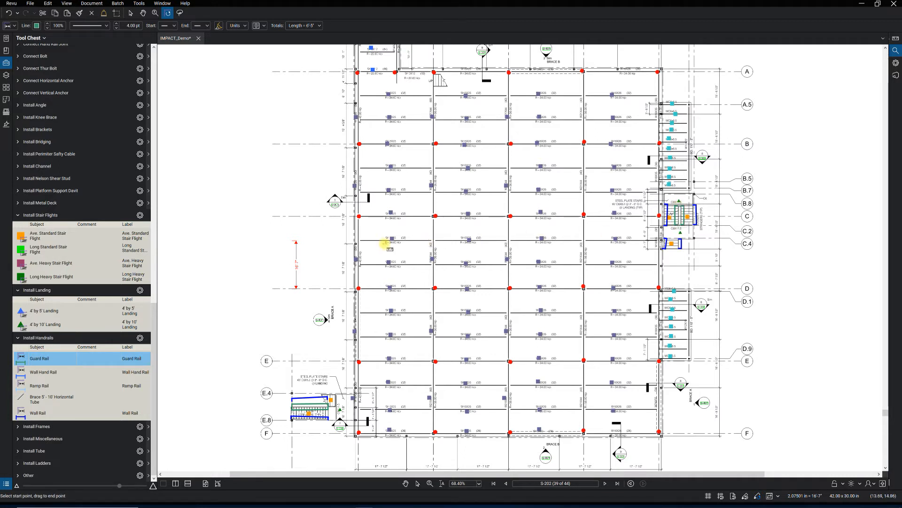
{"action": "scroll", "coordinate": [288, 274], "scroll_direction": "down", "scroll_amount": 1}
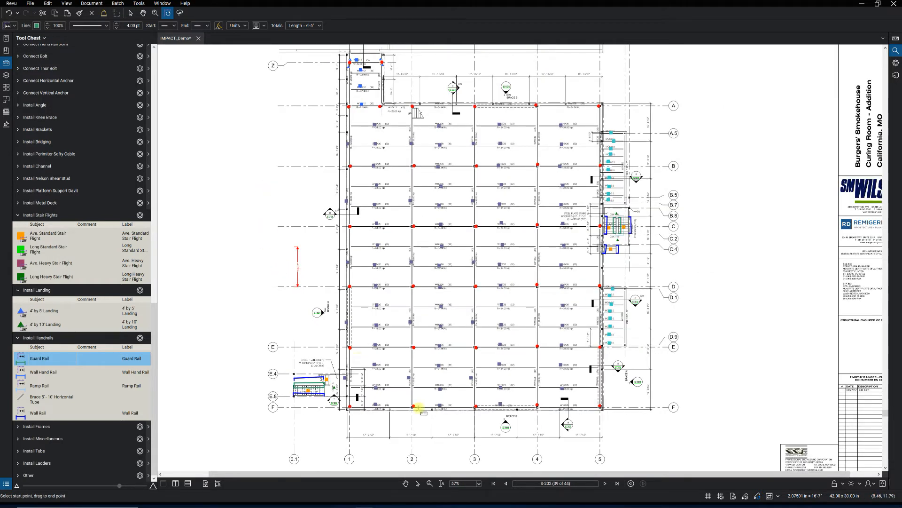
Jump to section sheet S-301, then step back through previous views to the whole sheet.
{"action": "left_click", "coordinate": [418, 482]}
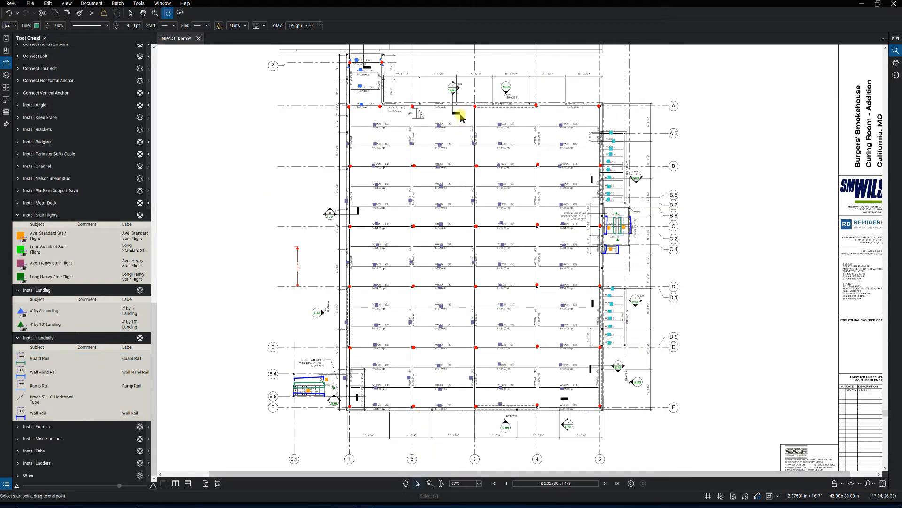
{"action": "left_click", "coordinate": [461, 120]}
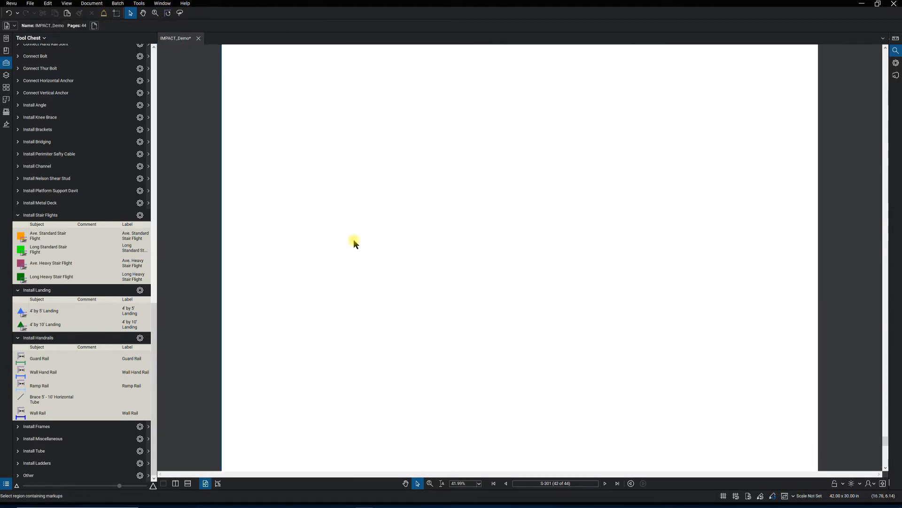
{"action": "scroll", "coordinate": [461, 145], "scroll_direction": "up", "scroll_amount": 3}
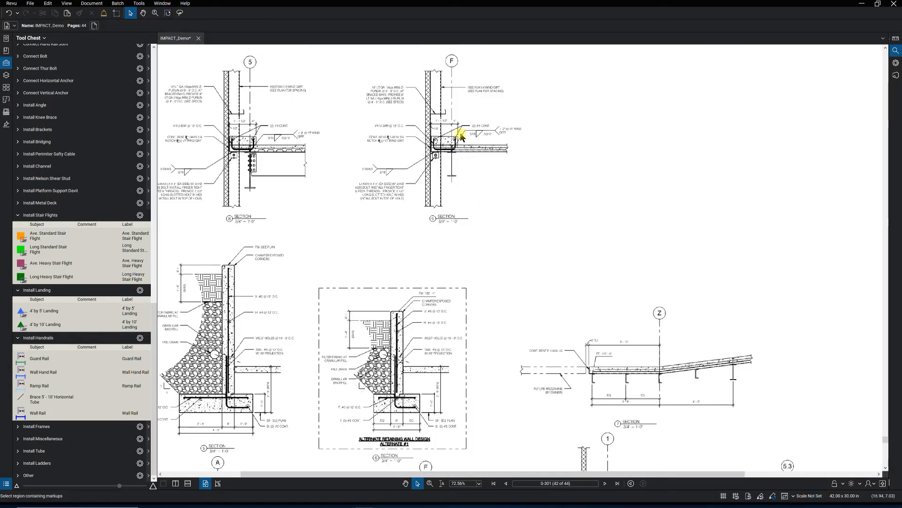
{"action": "scroll", "coordinate": [423, 141], "scroll_direction": "up", "scroll_amount": 2}
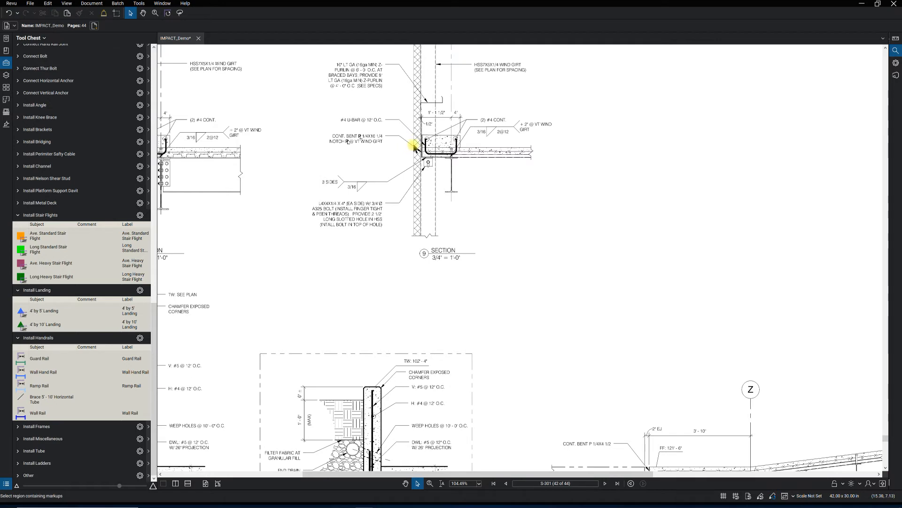
{"action": "scroll", "coordinate": [419, 175], "scroll_direction": "up", "scroll_amount": 1}
{"action": "scroll", "coordinate": [451, 226], "scroll_direction": "up", "scroll_amount": 2}
{"action": "scroll", "coordinate": [440, 238], "scroll_direction": "up", "scroll_amount": 2}
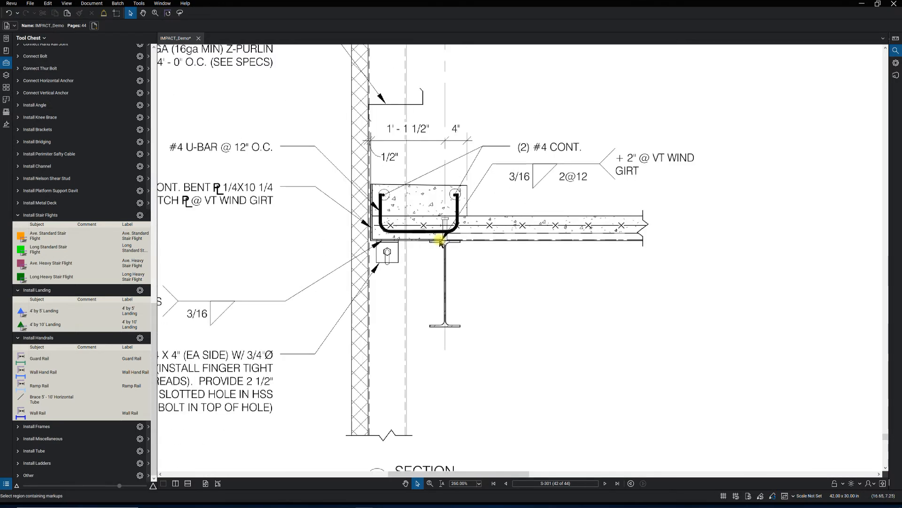
{"action": "scroll", "coordinate": [322, 244], "scroll_direction": "left", "scroll_amount": 2}
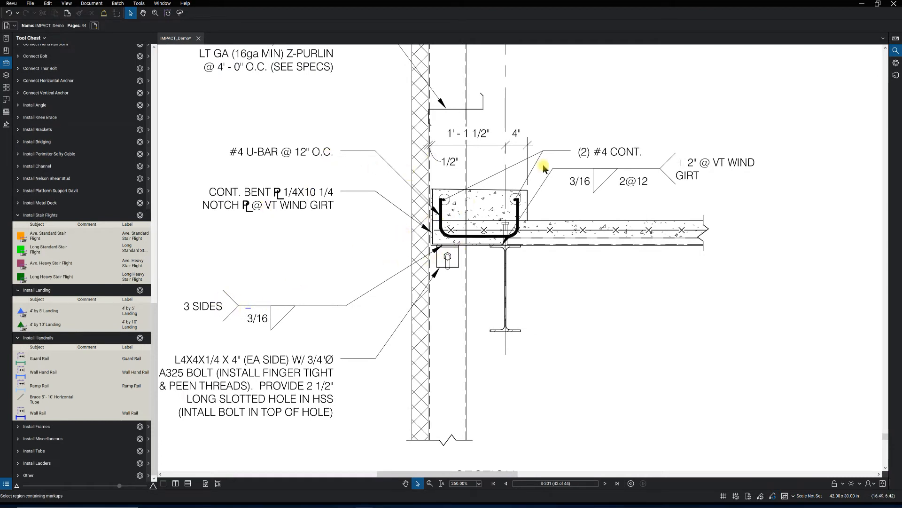
{"action": "scroll", "coordinate": [277, 209], "scroll_direction": "up", "scroll_amount": 1}
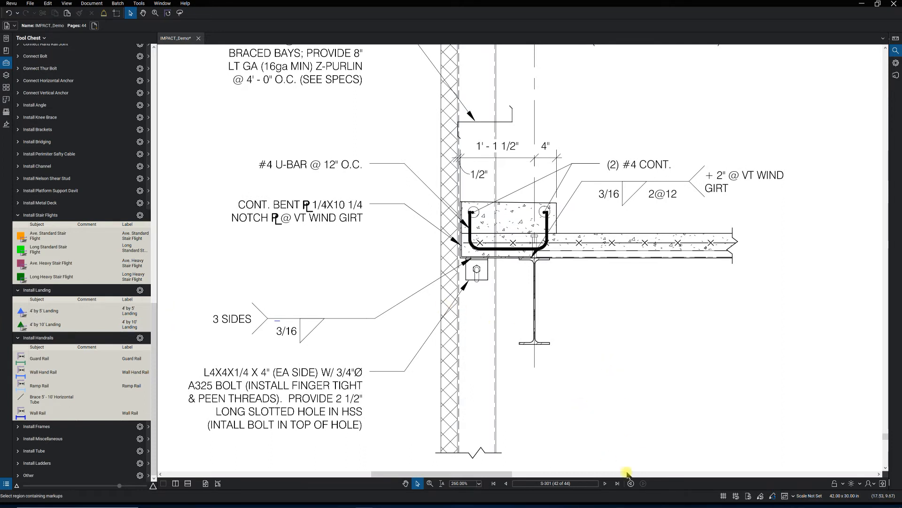
{"action": "scroll", "coordinate": [627, 482], "scroll_direction": "down", "scroll_amount": 3}
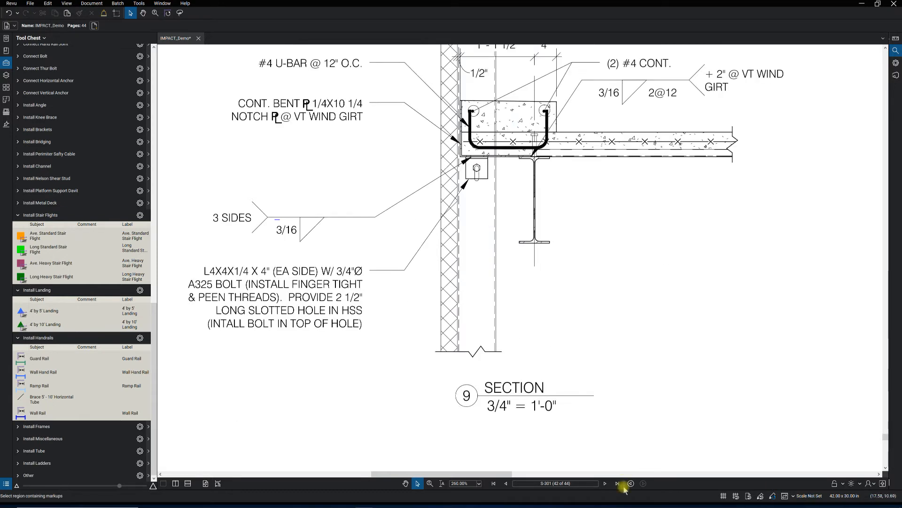
{"action": "left_click", "coordinate": [630, 483]}
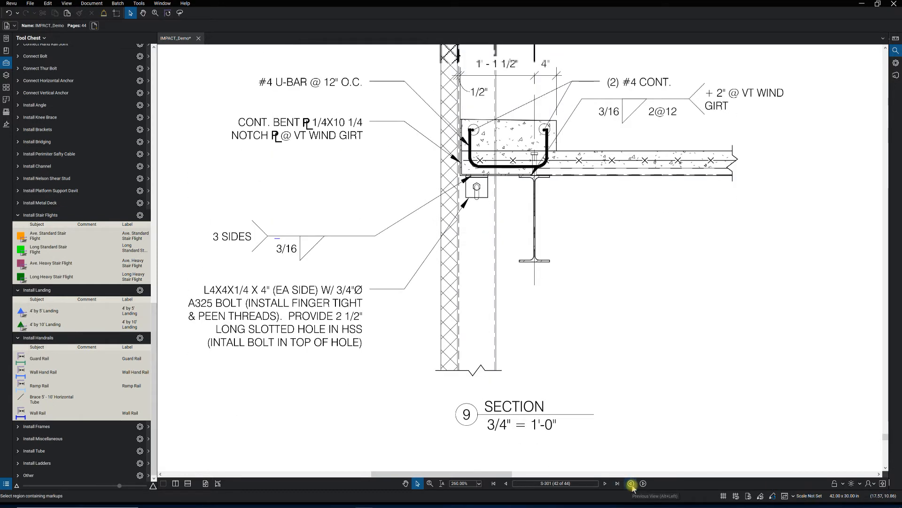
{"action": "left_click", "coordinate": [630, 482]}
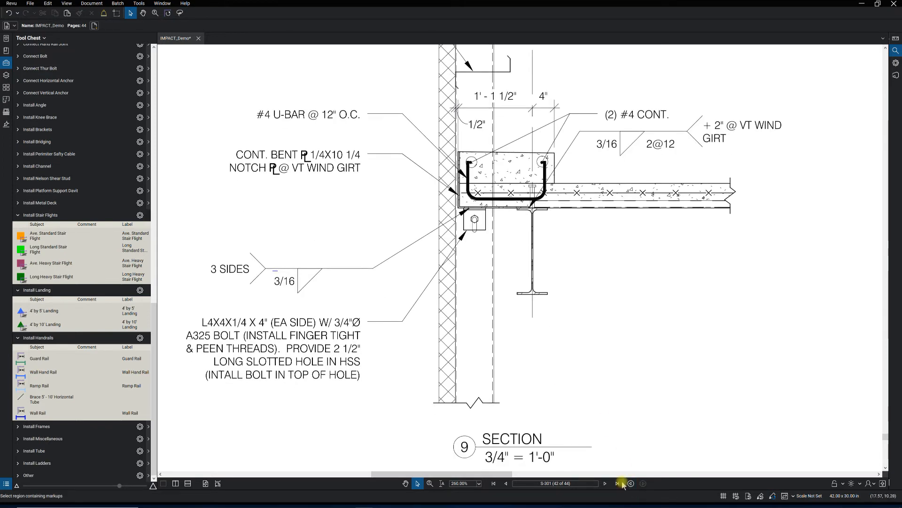
{"action": "left_click", "coordinate": [631, 482]}
{"action": "scroll", "coordinate": [444, 323], "scroll_direction": "down", "scroll_amount": 3}
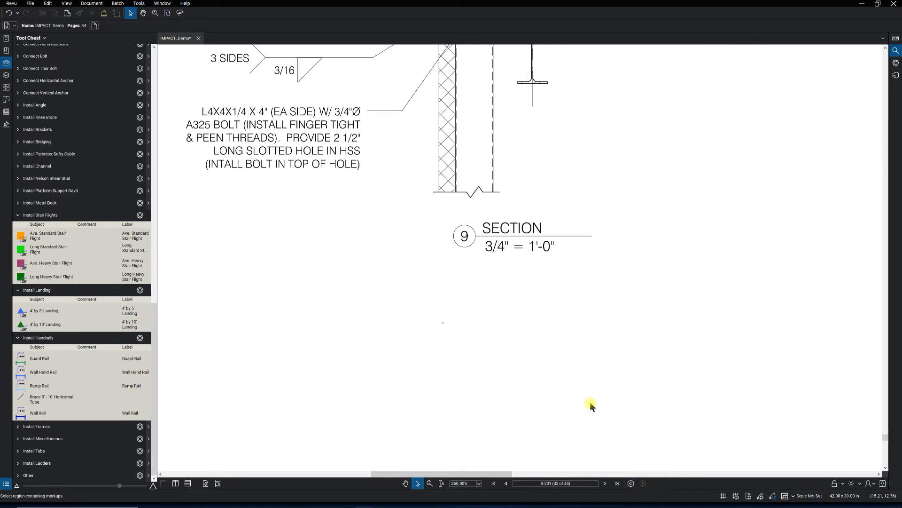
{"action": "left_click", "coordinate": [630, 483]}
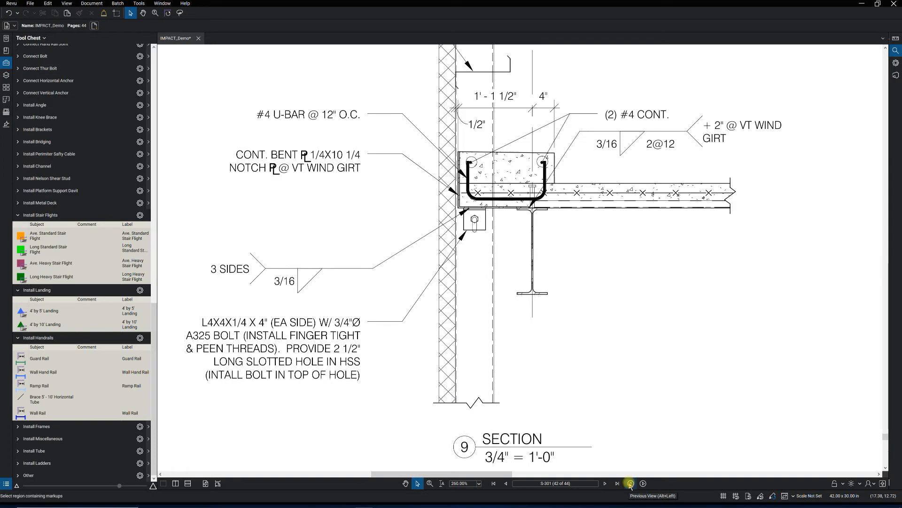
{"action": "left_click", "coordinate": [631, 483]}
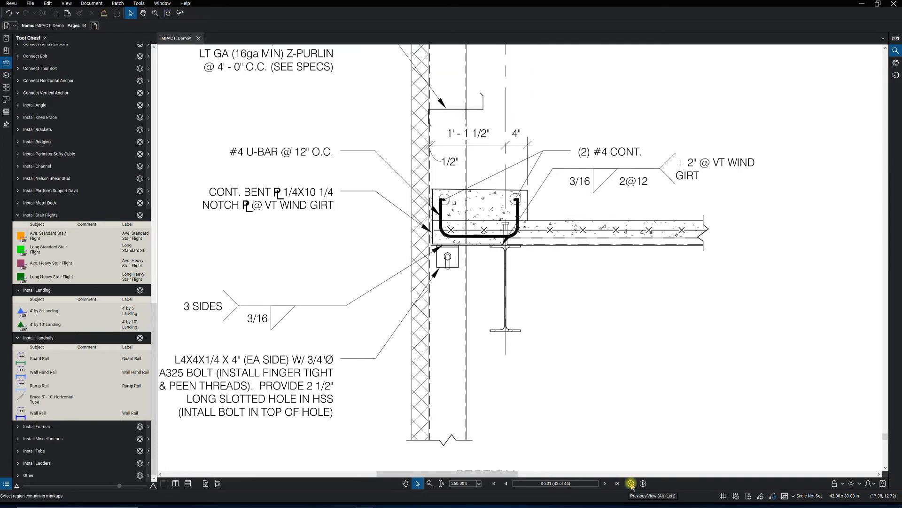
{"action": "left_click", "coordinate": [631, 482]}
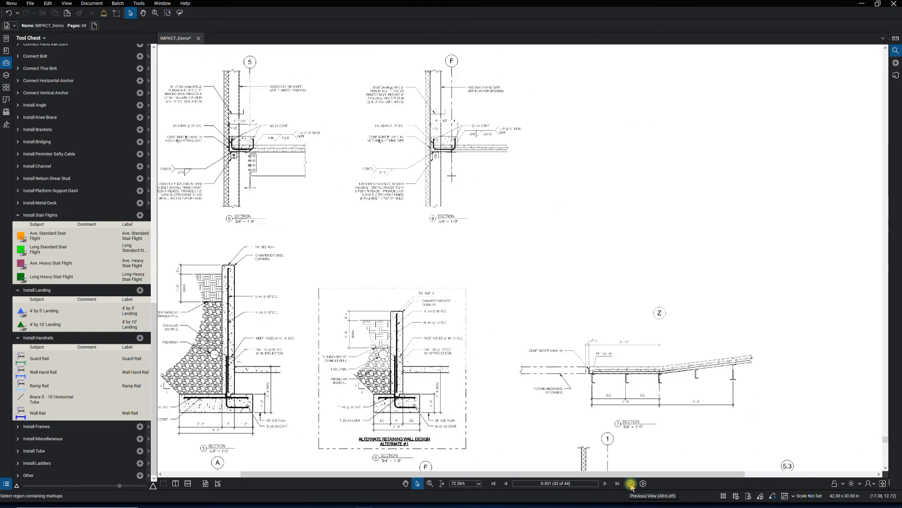
{"action": "left_click", "coordinate": [631, 483]}
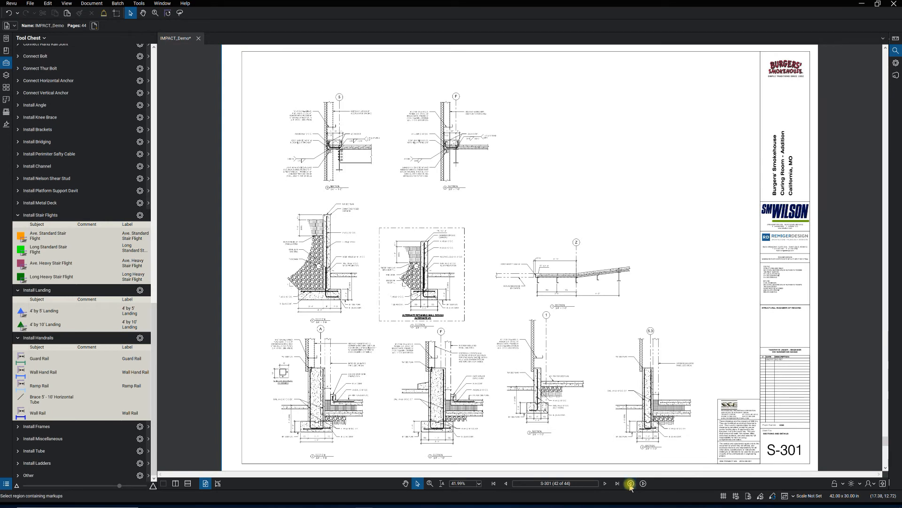
Return to framing plan S-202 and list the Install Angle takeoff tools.
{"action": "left_click", "coordinate": [632, 483]}
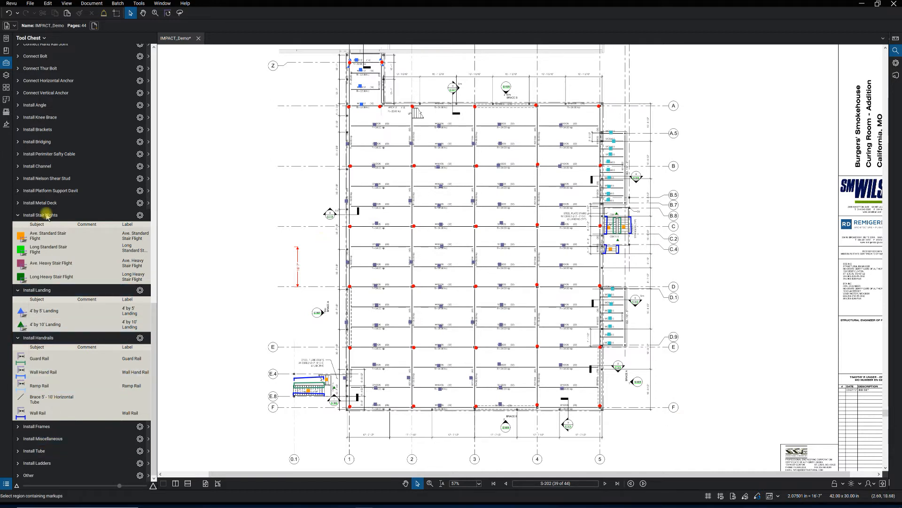
{"action": "left_click", "coordinate": [42, 105]}
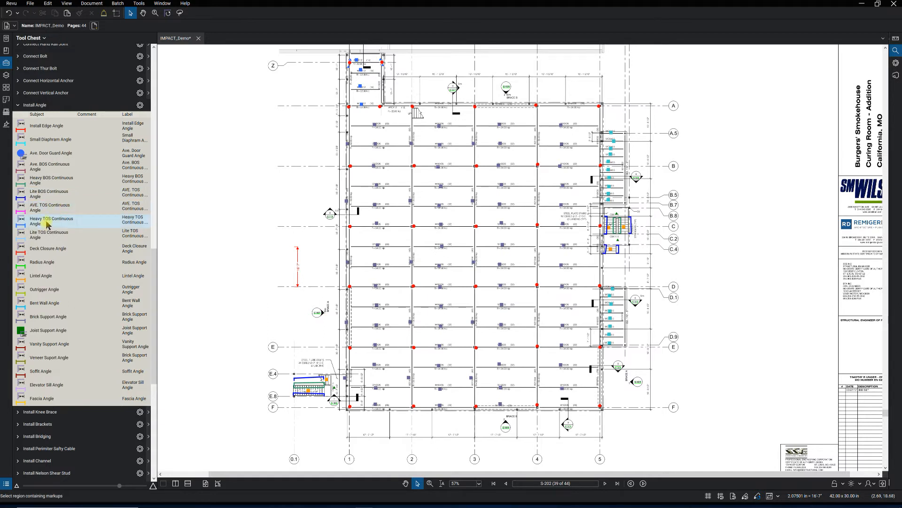
Trace Heavy TOS Continuous Angle lengths along grids A, F, 1, the top wall and the right edge.
{"action": "left_click", "coordinate": [52, 223]}
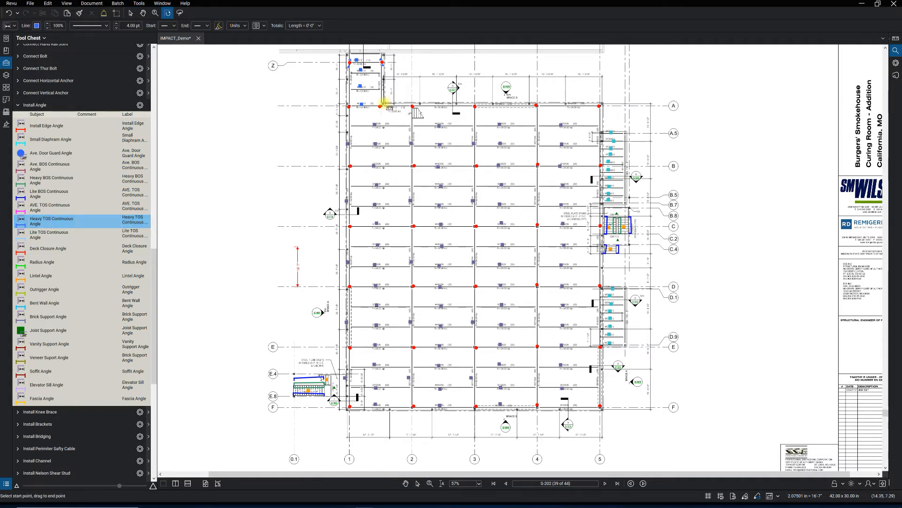
{"action": "left_click_drag", "start_coordinate": [381, 105], "coordinate": [605, 102]}
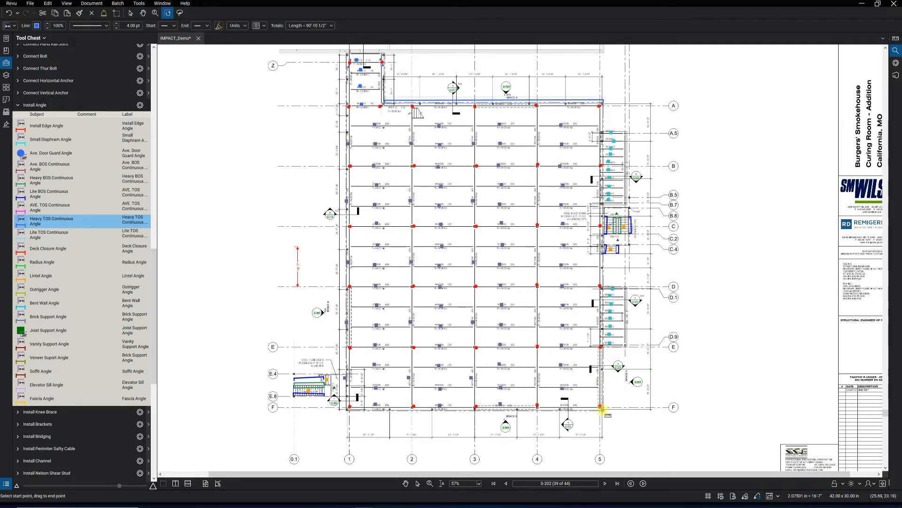
{"action": "left_click_drag", "start_coordinate": [603, 407], "coordinate": [350, 411]}
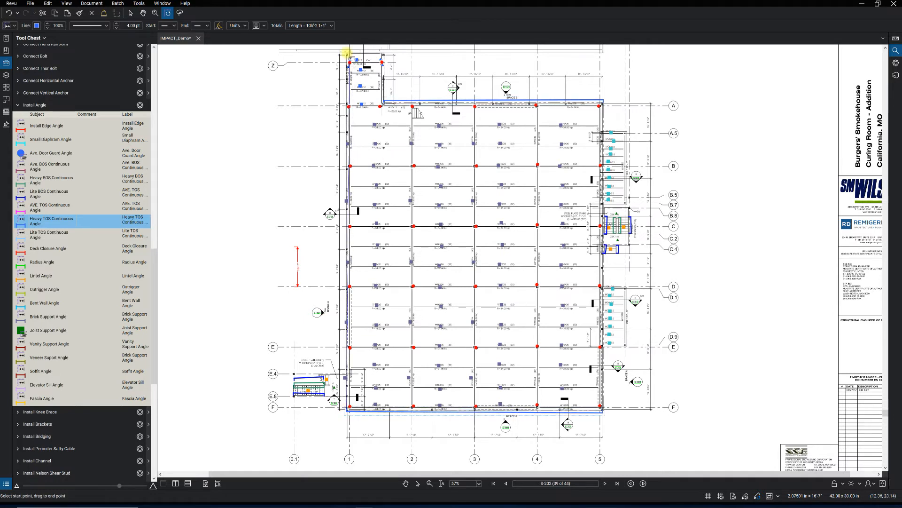
{"action": "left_click_drag", "start_coordinate": [347, 53], "coordinate": [349, 54]}
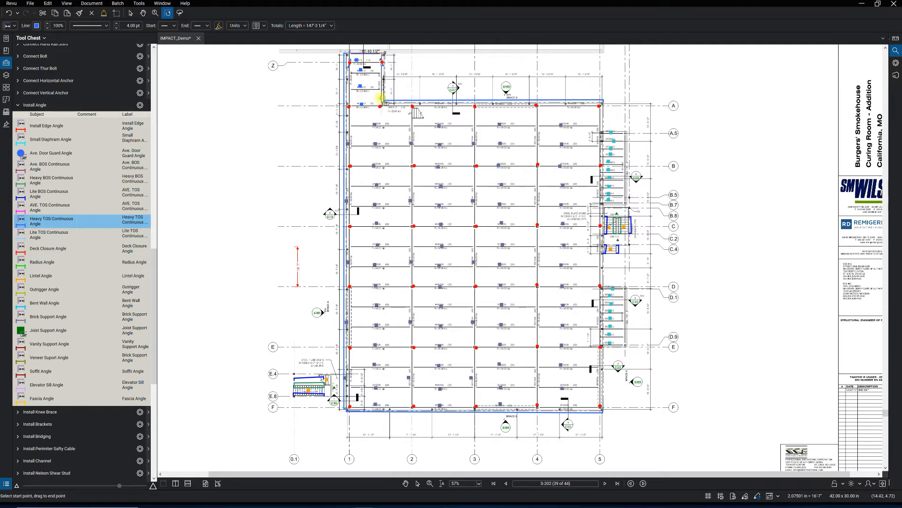
{"action": "left_click_drag", "start_coordinate": [383, 101], "coordinate": [420, 85]}
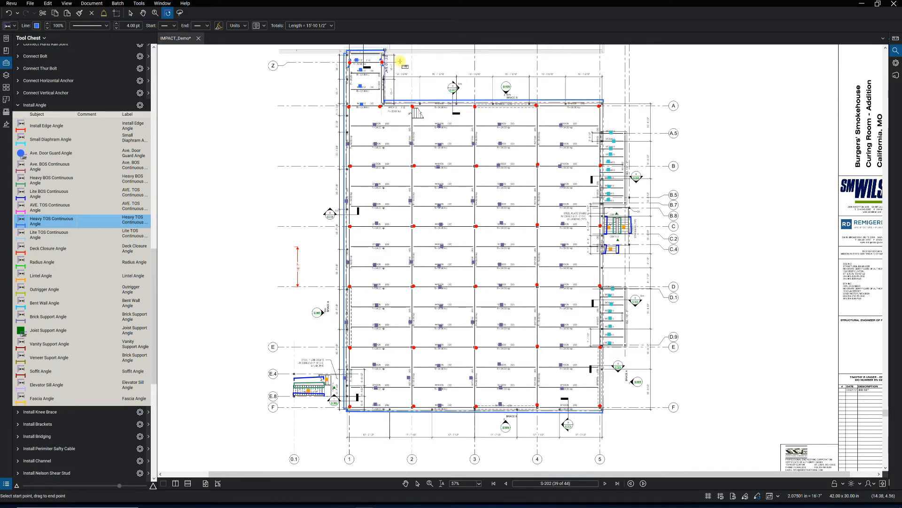
{"action": "left_click_drag", "start_coordinate": [400, 68], "coordinate": [504, 87]}
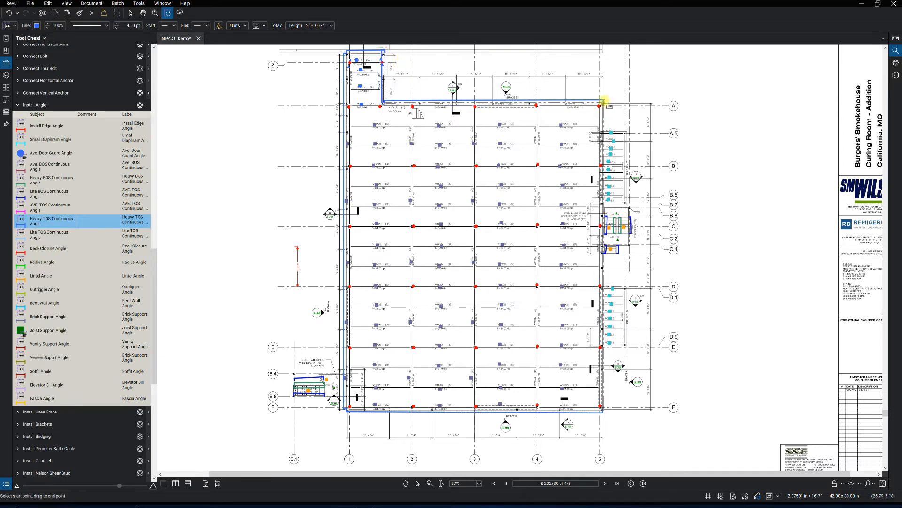
{"action": "left_click_drag", "start_coordinate": [603, 101], "coordinate": [601, 411]}
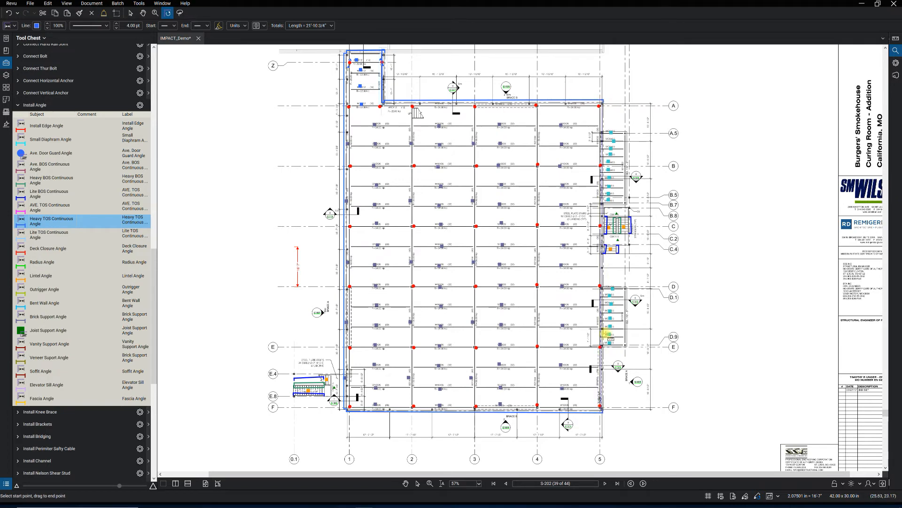
{"action": "scroll", "coordinate": [638, 164], "scroll_direction": "up", "scroll_amount": 1}
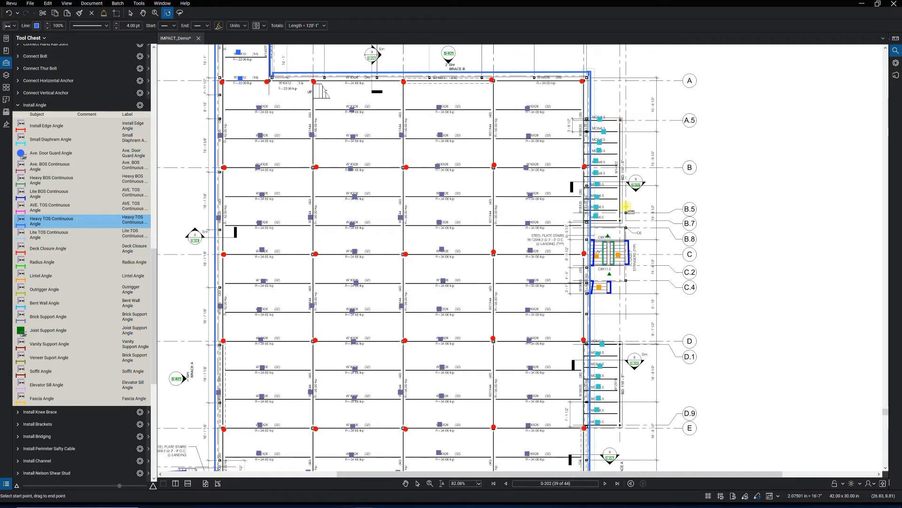
Measure the A.5–B.7 column line and outline the upper stair opening with the angle tool.
{"action": "left_click_drag", "start_coordinate": [627, 206], "coordinate": [619, 220]}
{"action": "left_click", "coordinate": [620, 214]}
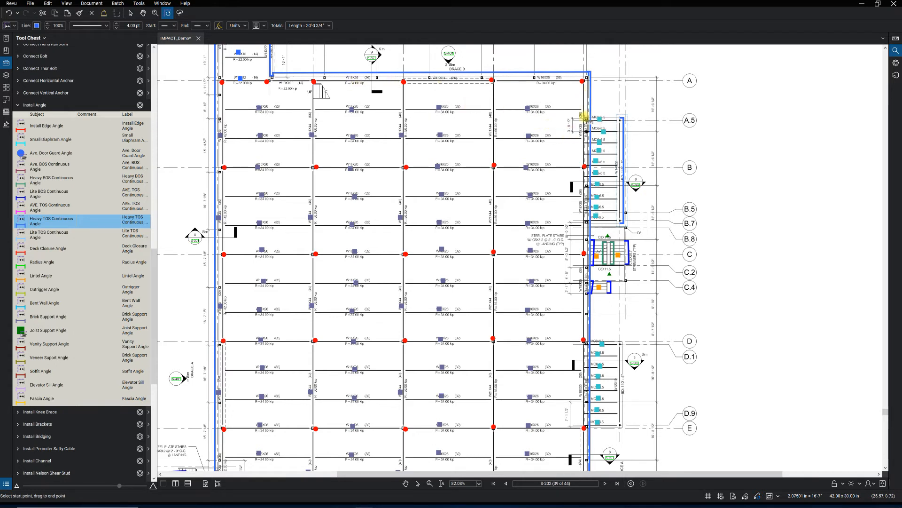
{"action": "left_click", "coordinate": [585, 120]}
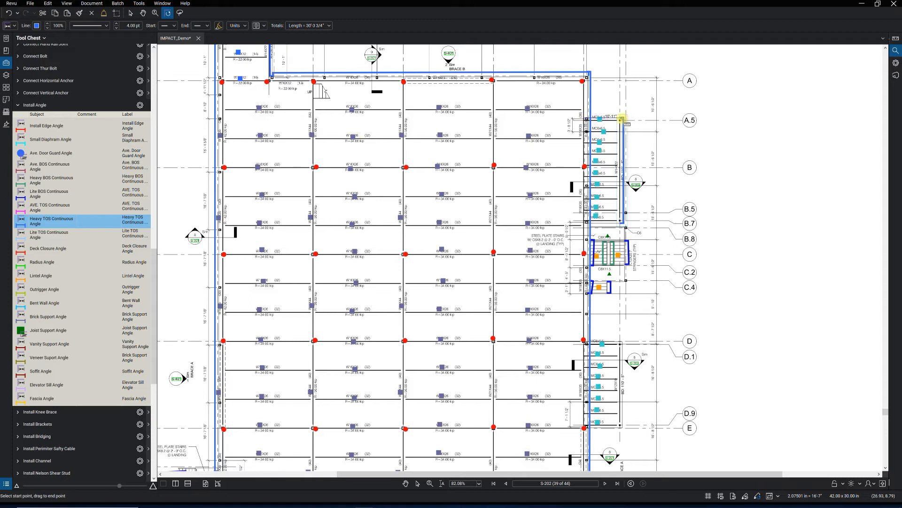
{"action": "left_click", "coordinate": [616, 119]}
{"action": "left_click", "coordinate": [585, 120]}
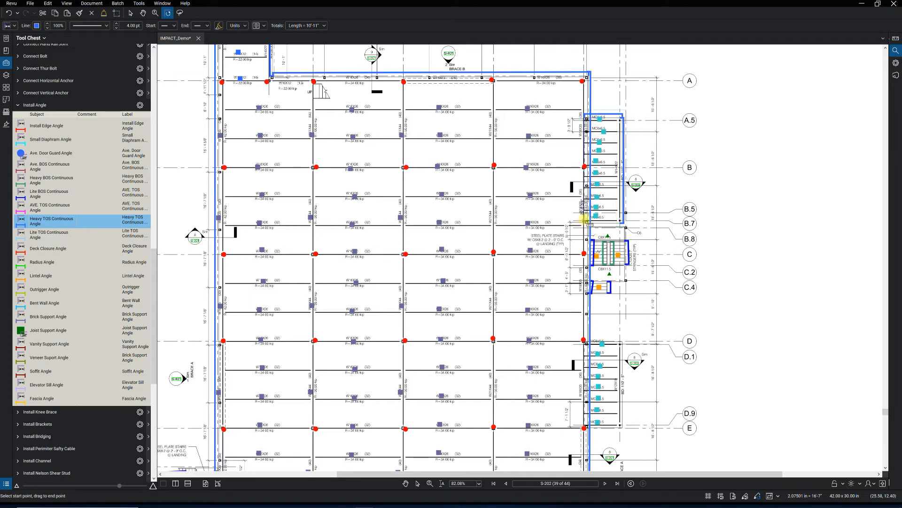
{"action": "left_click", "coordinate": [586, 224]}
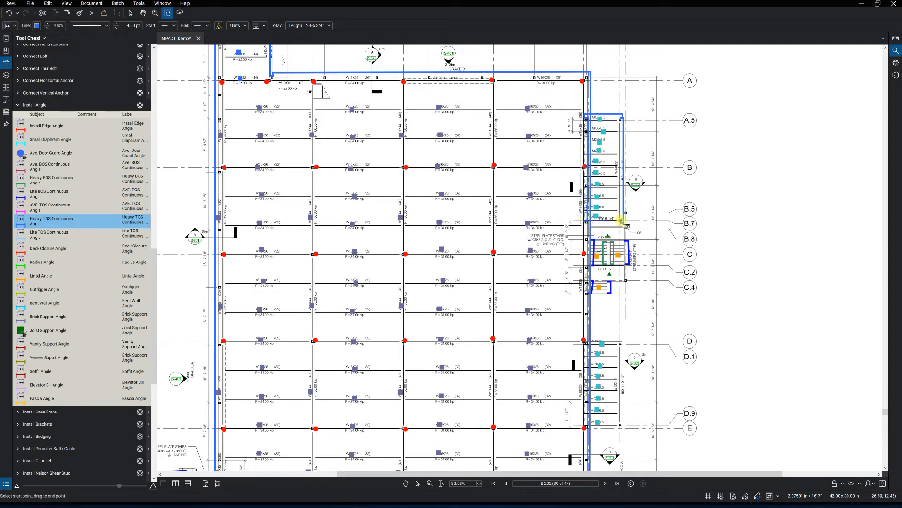
{"action": "left_click", "coordinate": [588, 282]}
Outline the lower stair opening between grids D and E.
{"action": "left_click", "coordinate": [584, 340]}
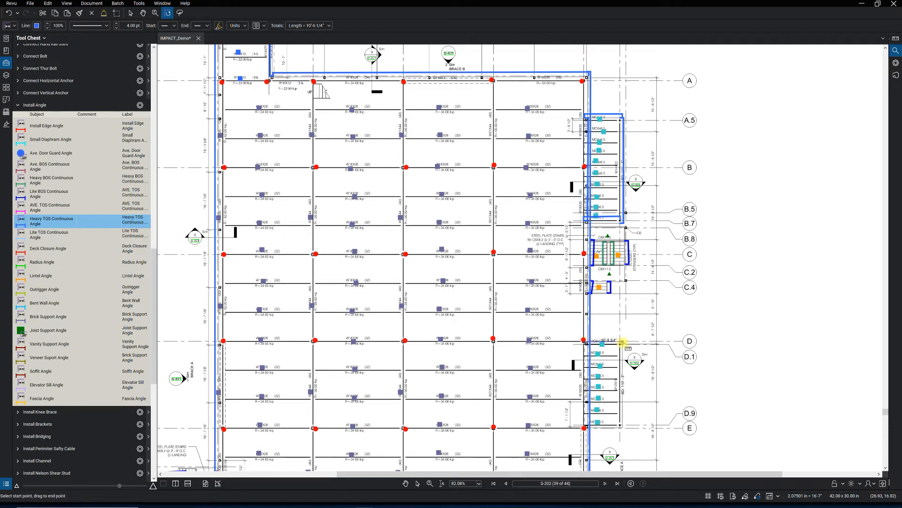
{"action": "left_click", "coordinate": [621, 341]}
{"action": "left_click", "coordinate": [620, 427]}
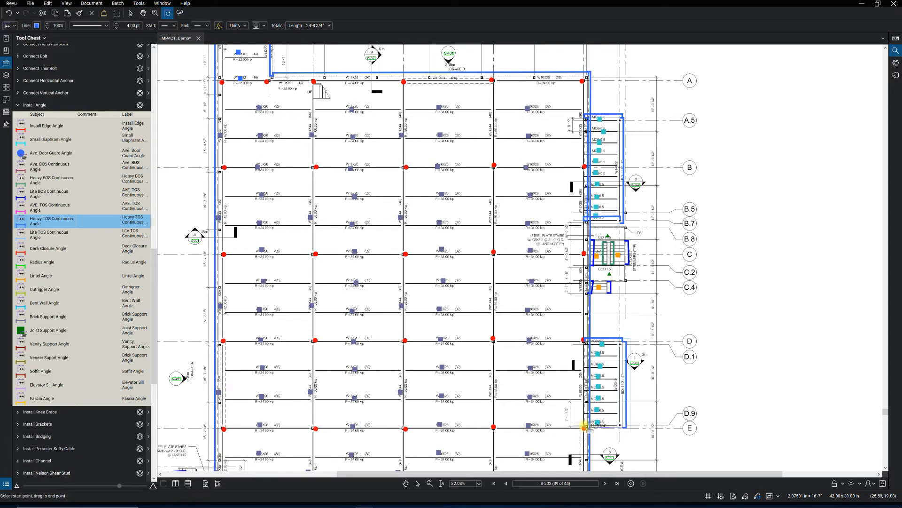
{"action": "left_click", "coordinate": [585, 426]}
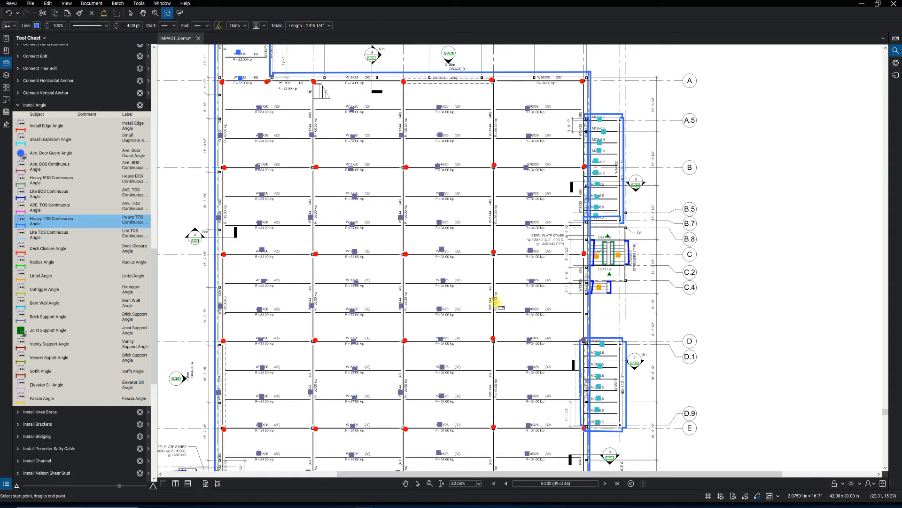
{"action": "scroll", "coordinate": [419, 330], "scroll_direction": "down", "scroll_amount": 1}
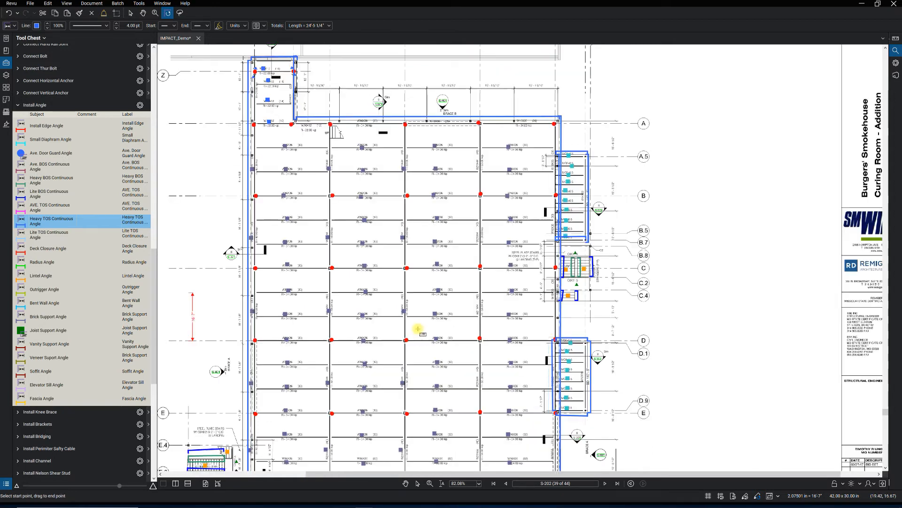
{"action": "scroll", "coordinate": [418, 330], "scroll_direction": "down", "scroll_amount": 2}
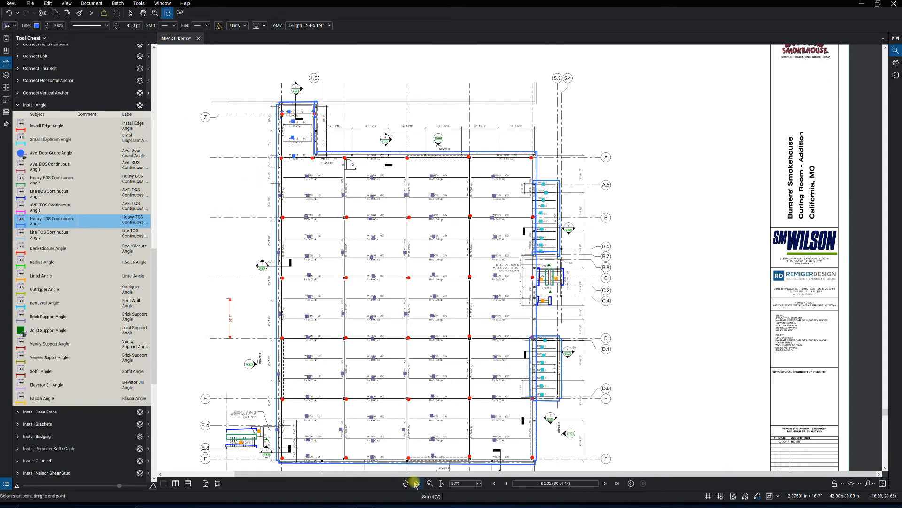
{"action": "scroll", "coordinate": [384, 405], "scroll_direction": "up", "scroll_amount": 3}
{"action": "scroll", "coordinate": [380, 339], "scroll_direction": "up", "scroll_amount": 1}
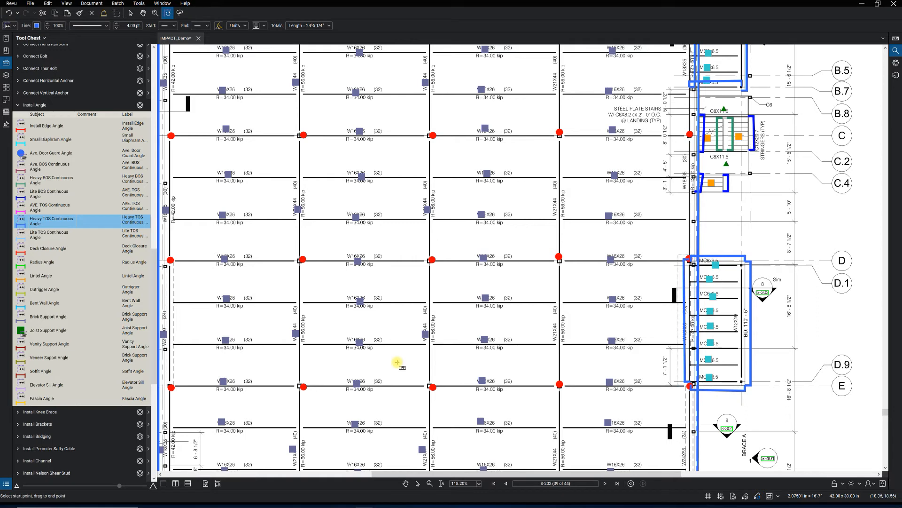
{"action": "scroll", "coordinate": [395, 380], "scroll_direction": "down", "scroll_amount": 3}
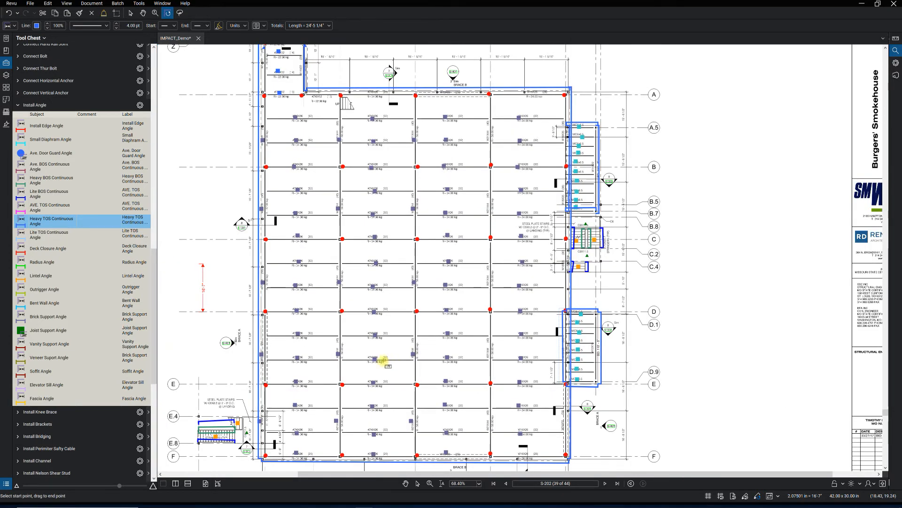
{"action": "scroll", "coordinate": [311, 298], "scroll_direction": "up", "scroll_amount": 1}
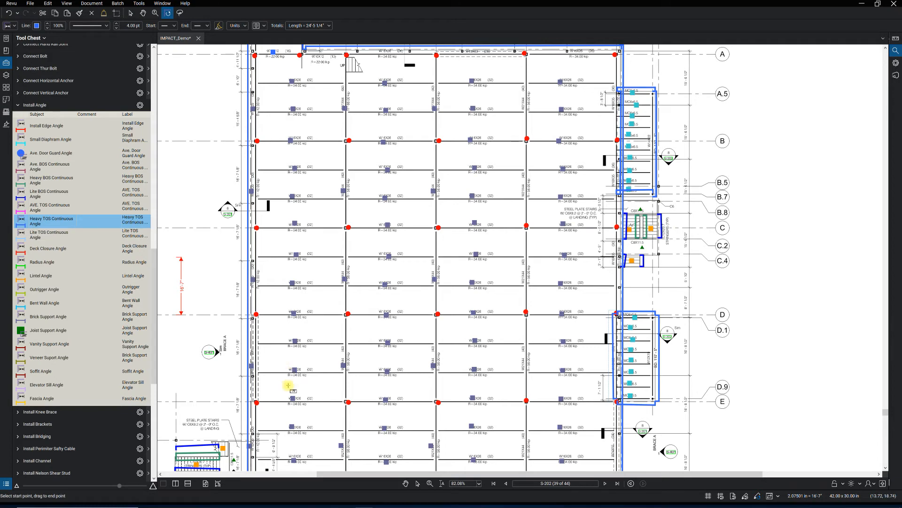
{"action": "left_click", "coordinate": [418, 484]}
{"action": "left_click_drag", "start_coordinate": [222, 383], "coordinate": [272, 295]}
{"action": "scroll", "coordinate": [275, 371], "scroll_direction": "down", "scroll_amount": 2}
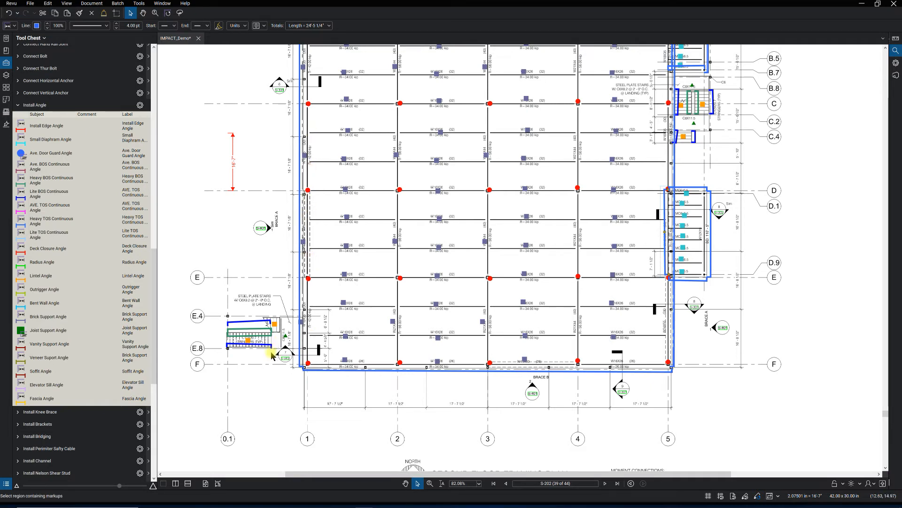
{"action": "left_click", "coordinate": [286, 356]}
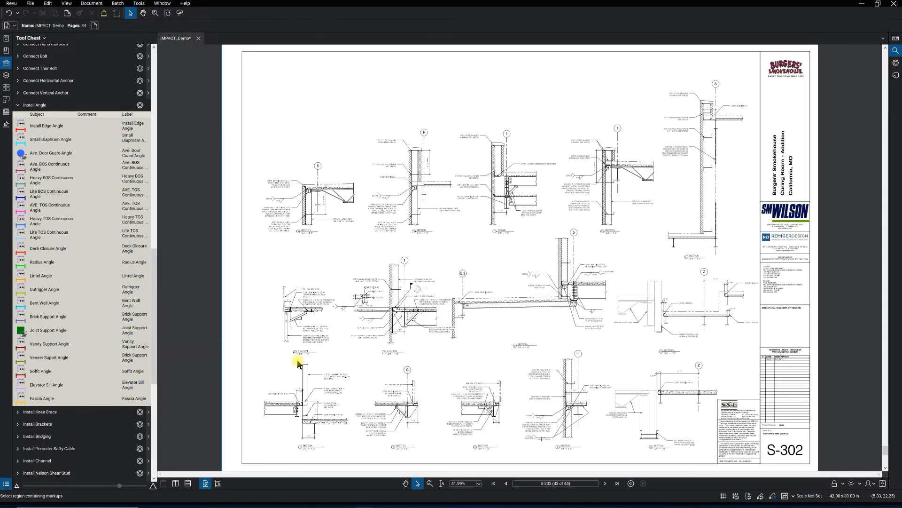
{"action": "scroll", "coordinate": [392, 344], "scroll_direction": "up", "scroll_amount": 1}
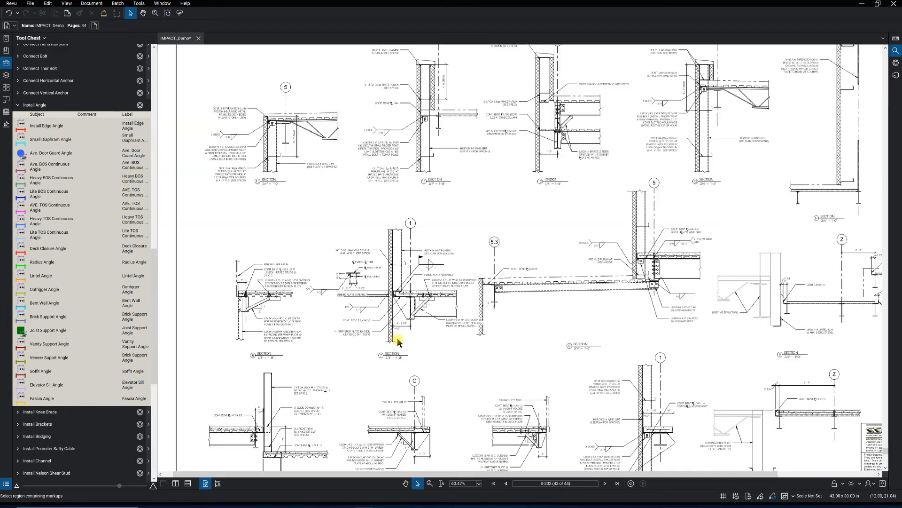
{"action": "scroll", "coordinate": [398, 341], "scroll_direction": "up", "scroll_amount": 1}
{"action": "scroll", "coordinate": [426, 324], "scroll_direction": "up", "scroll_amount": 1}
{"action": "scroll", "coordinate": [437, 340], "scroll_direction": "up", "scroll_amount": 4}
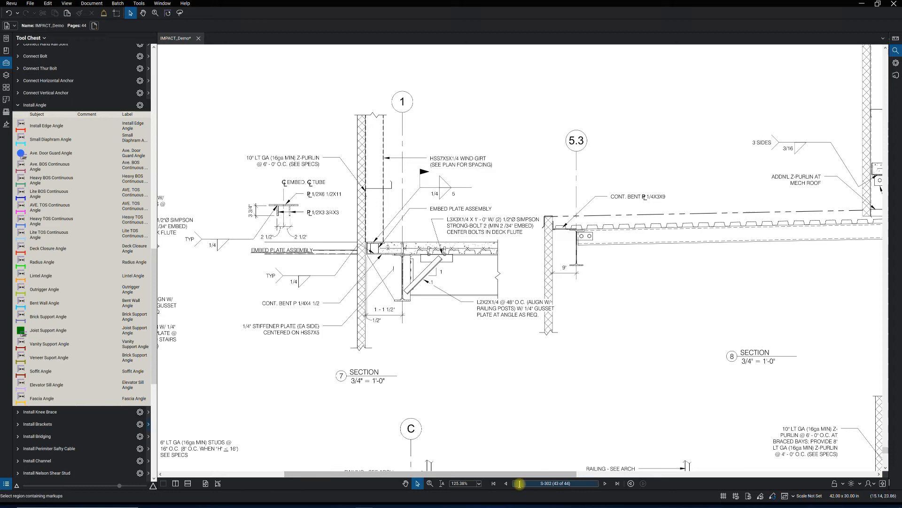
{"action": "left_click", "coordinate": [633, 484]}
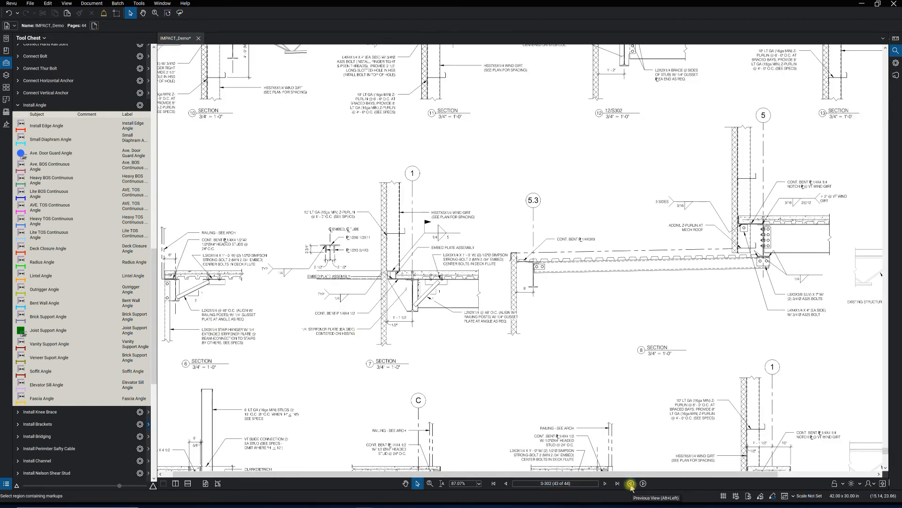
{"action": "left_click", "coordinate": [633, 484]}
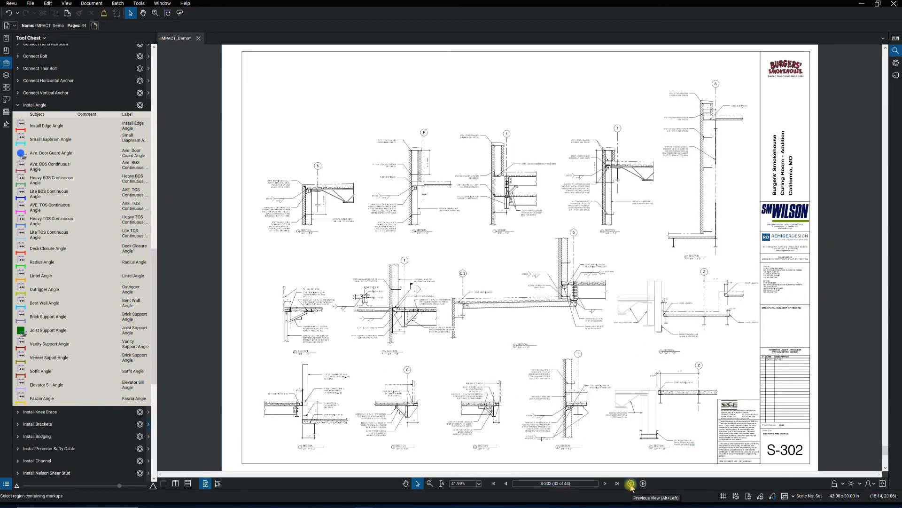
{"action": "left_click", "coordinate": [632, 485]}
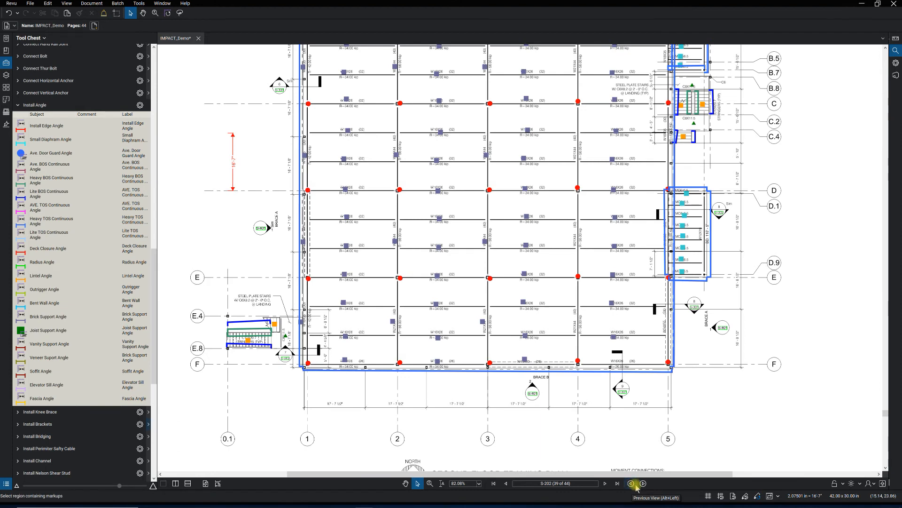
Place Ave. Knee Brace count markers left of the stair-corner column.
{"action": "left_click", "coordinate": [634, 484]}
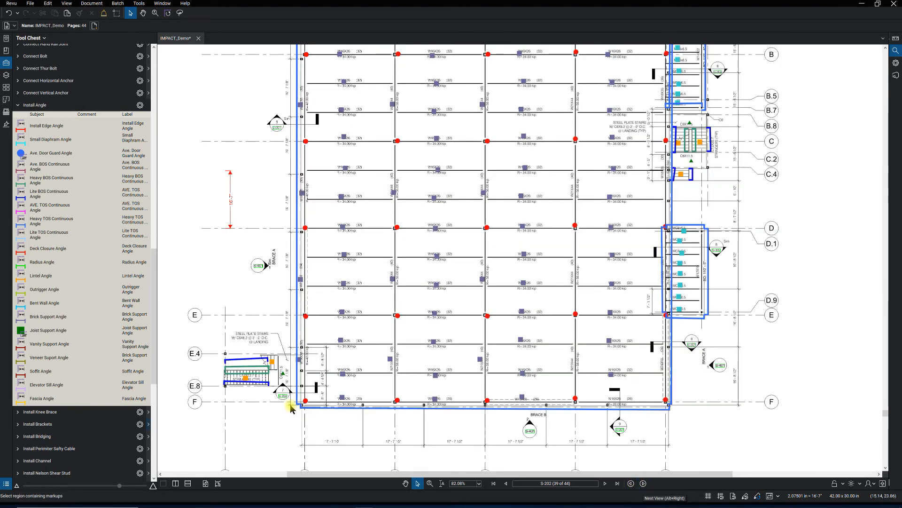
{"action": "scroll", "coordinate": [290, 407], "scroll_direction": "up", "scroll_amount": 2}
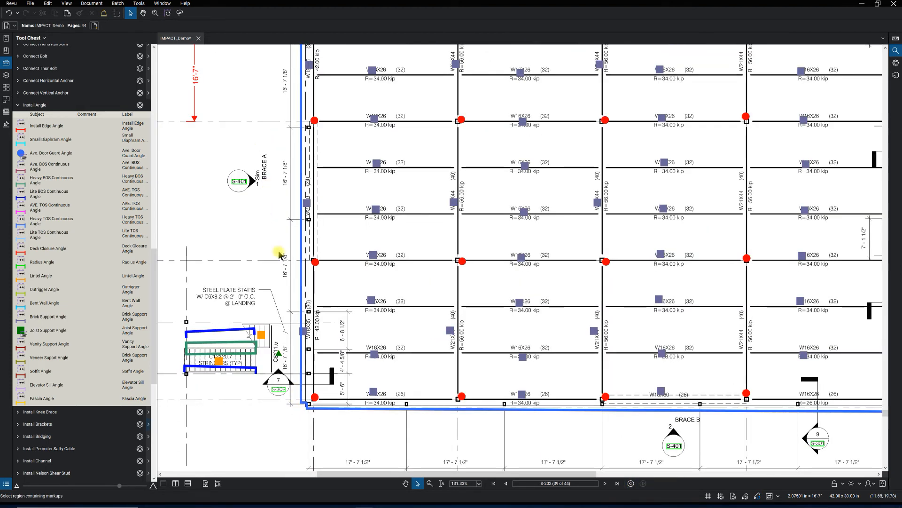
{"action": "left_click_drag", "start_coordinate": [278, 223], "coordinate": [287, 240]}
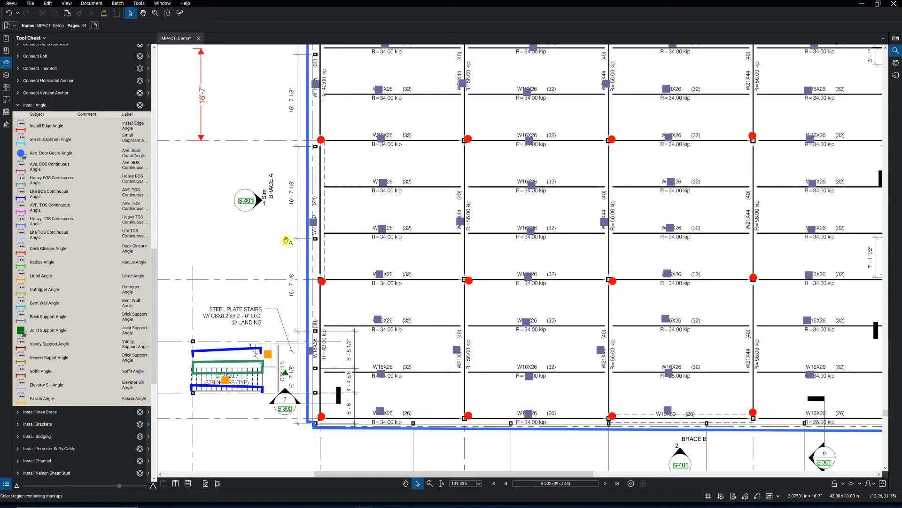
{"action": "scroll", "coordinate": [67, 313], "scroll_direction": "down", "scroll_amount": 2}
{"action": "scroll", "coordinate": [67, 313], "scroll_direction": "down", "scroll_amount": 3}
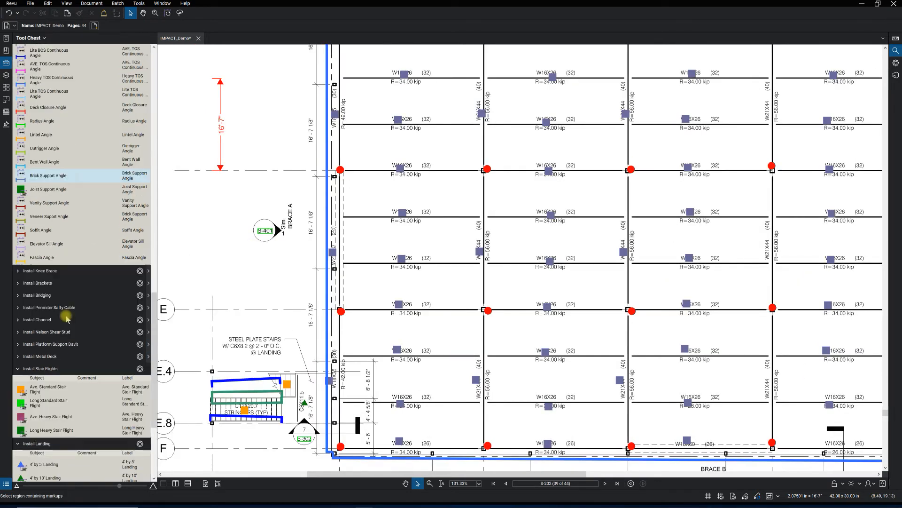
{"action": "scroll", "coordinate": [67, 318], "scroll_direction": "down", "scroll_amount": 2}
{"action": "scroll", "coordinate": [67, 317], "scroll_direction": "down", "scroll_amount": 3}
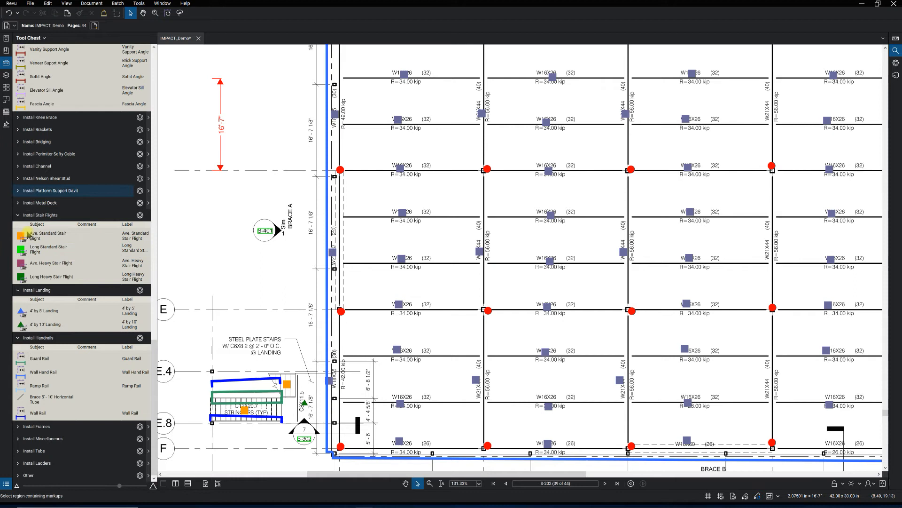
{"action": "left_click", "coordinate": [40, 117]}
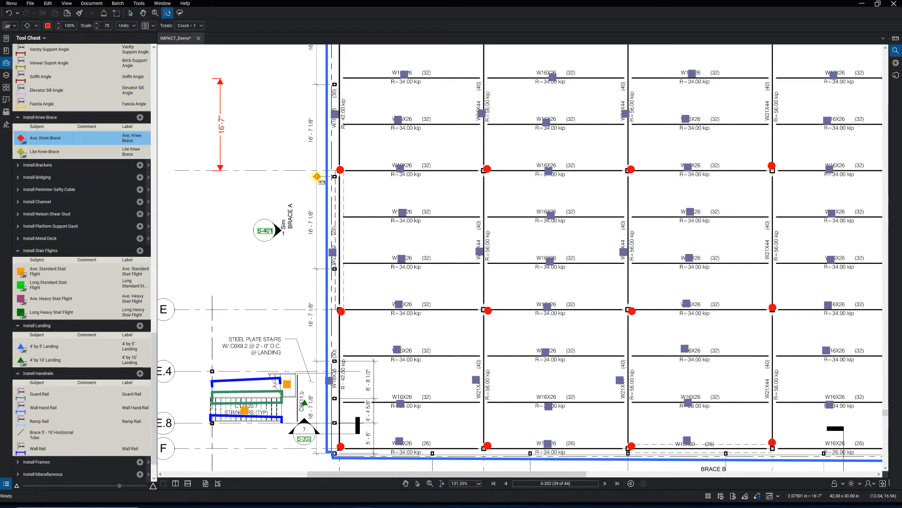
{"action": "left_click", "coordinate": [309, 176]}
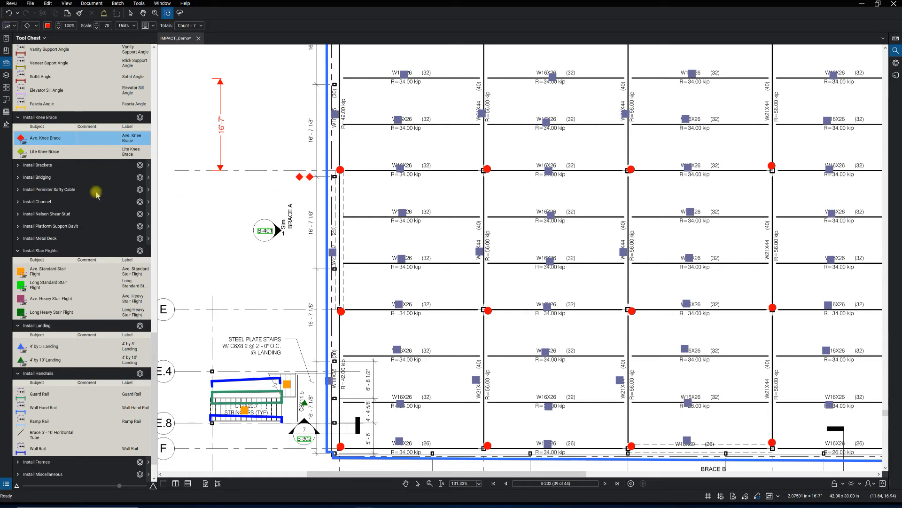
{"action": "scroll", "coordinate": [63, 233], "scroll_direction": "up", "scroll_amount": 2}
{"action": "scroll", "coordinate": [62, 233], "scroll_direction": "up", "scroll_amount": 5}
{"action": "scroll", "coordinate": [63, 240], "scroll_direction": "up", "scroll_amount": 5}
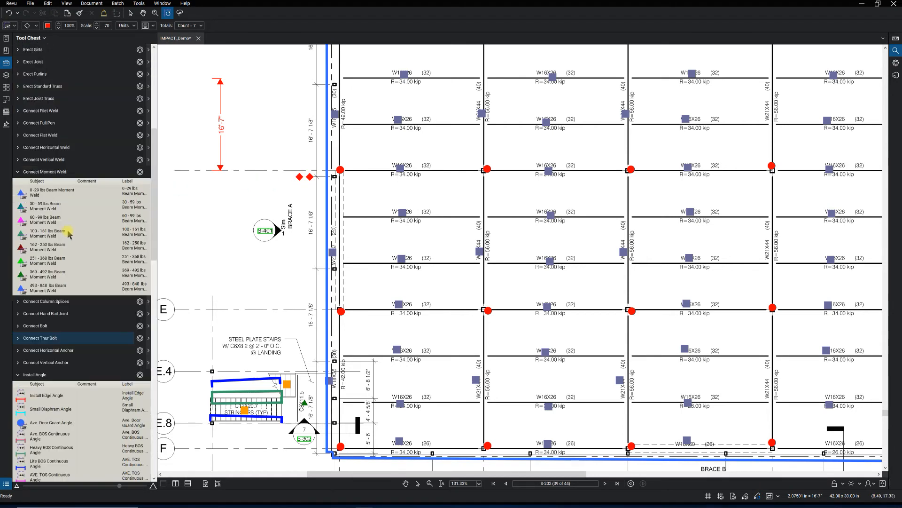
{"action": "scroll", "coordinate": [62, 275], "scroll_direction": "up", "scroll_amount": 5}
{"action": "scroll", "coordinate": [63, 282], "scroll_direction": "down", "scroll_amount": 5}
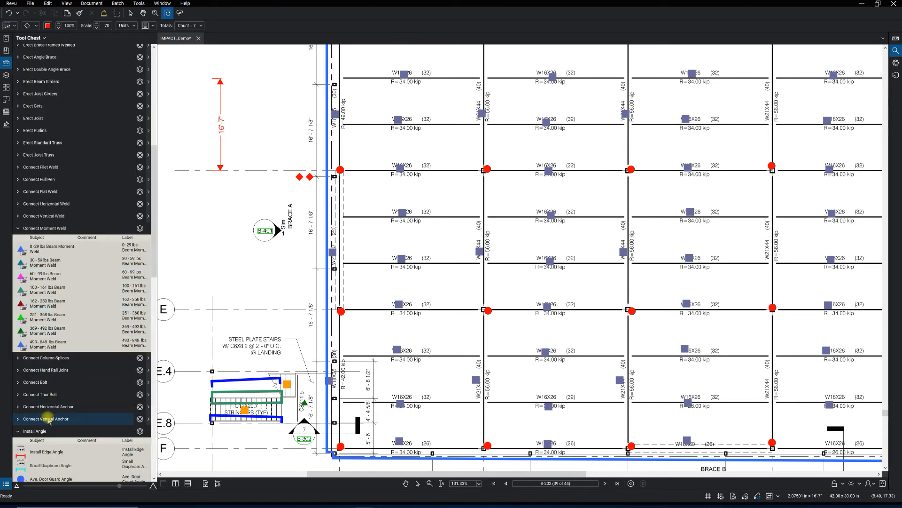
Add a Weld Vertical Tube marker beside the anchors and box-select the row of five markers.
{"action": "left_click", "coordinate": [48, 420]}
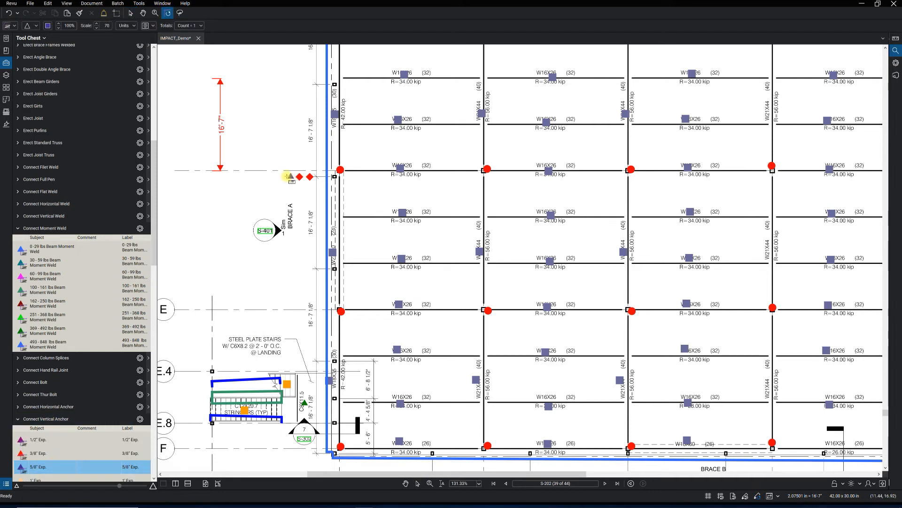
{"action": "scroll", "coordinate": [76, 393], "scroll_direction": "down", "scroll_amount": 2}
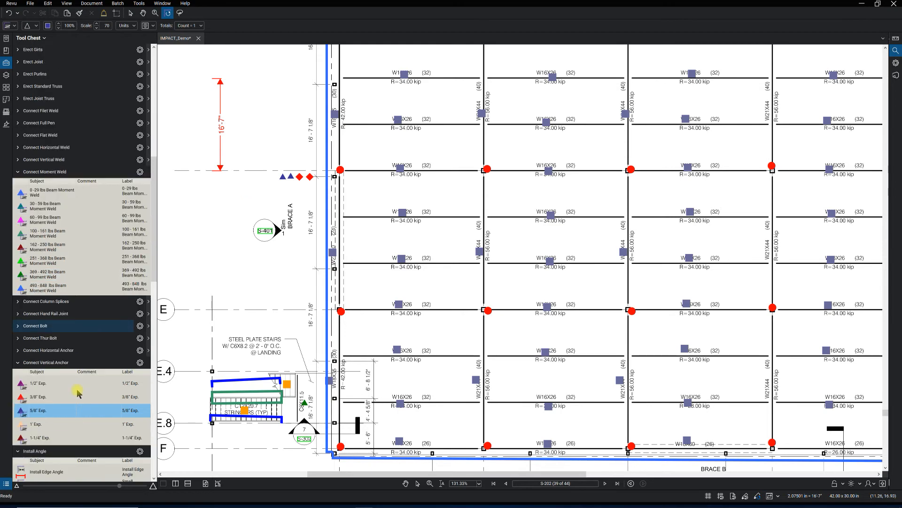
{"action": "scroll", "coordinate": [77, 393], "scroll_direction": "down", "scroll_amount": 5}
{"action": "scroll", "coordinate": [67, 399], "scroll_direction": "down", "scroll_amount": 5}
{"action": "scroll", "coordinate": [67, 399], "scroll_direction": "down", "scroll_amount": 3}
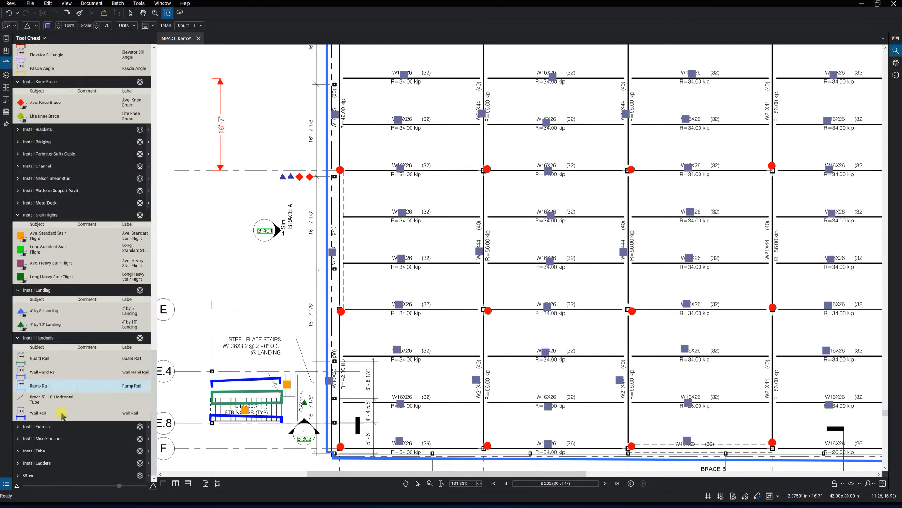
{"action": "scroll", "coordinate": [56, 416], "scroll_direction": "down", "scroll_amount": 2}
{"action": "left_click", "coordinate": [42, 451]}
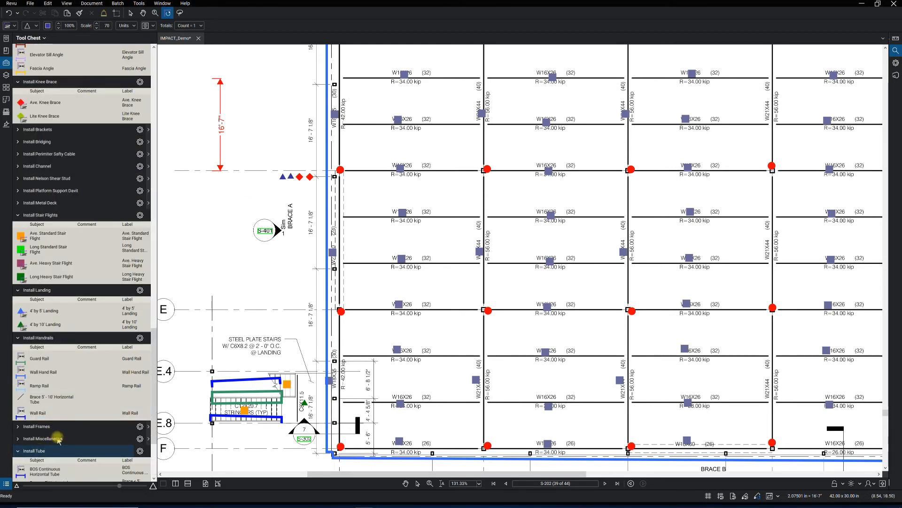
{"action": "scroll", "coordinate": [61, 437], "scroll_direction": "down", "scroll_amount": 2}
{"action": "scroll", "coordinate": [49, 450], "scroll_direction": "down", "scroll_amount": 2}
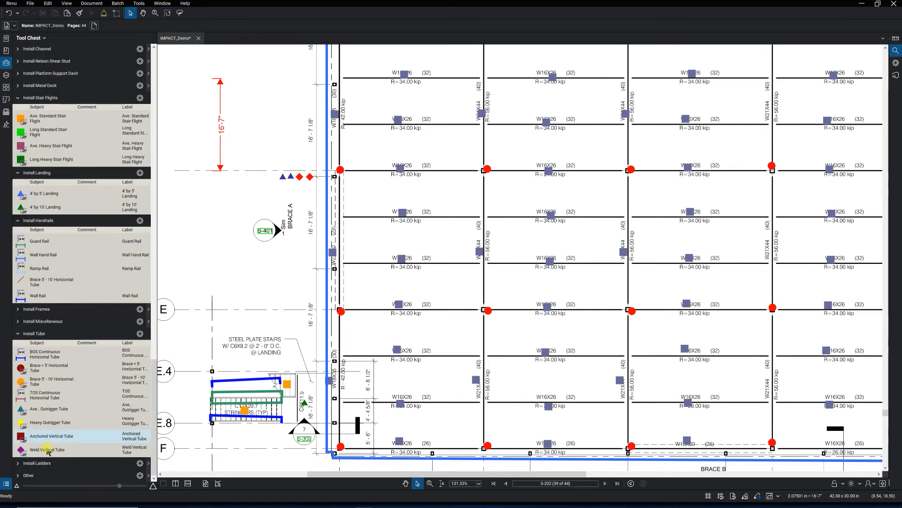
{"action": "left_click", "coordinate": [48, 449]}
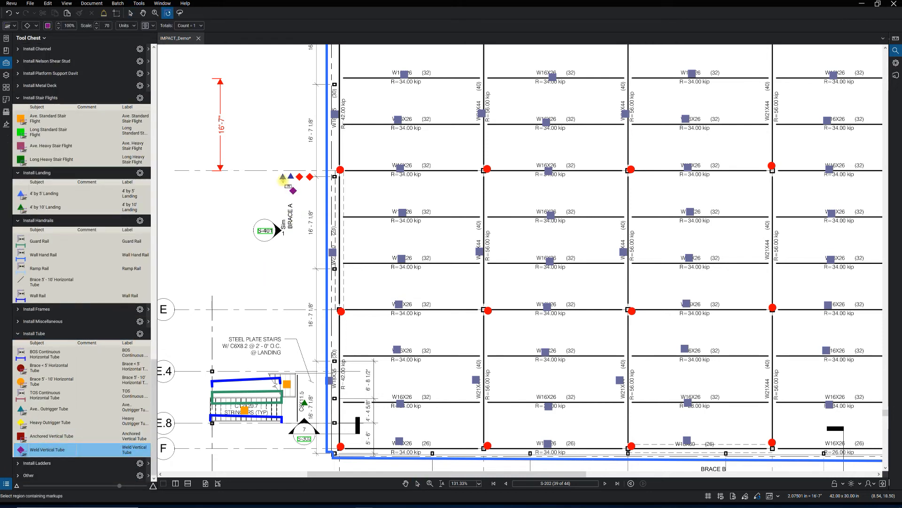
{"action": "left_click", "coordinate": [275, 176]}
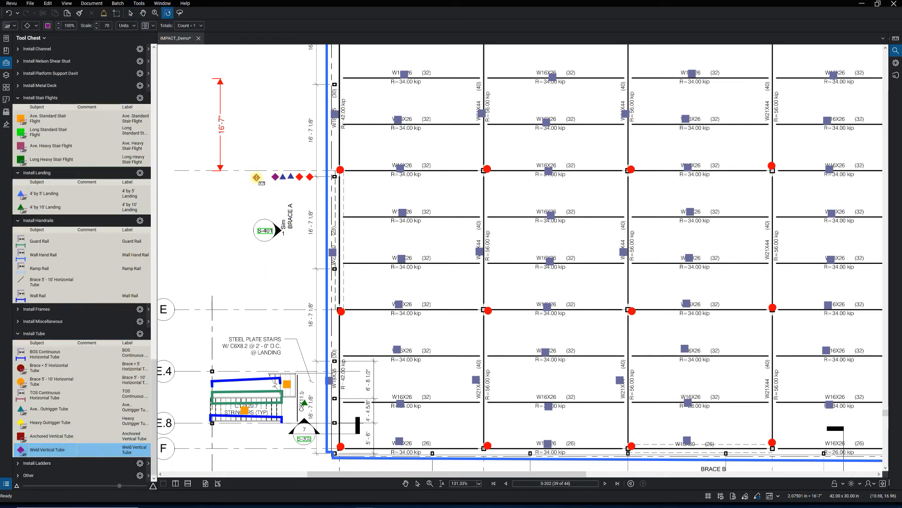
{"action": "left_click", "coordinate": [417, 484]}
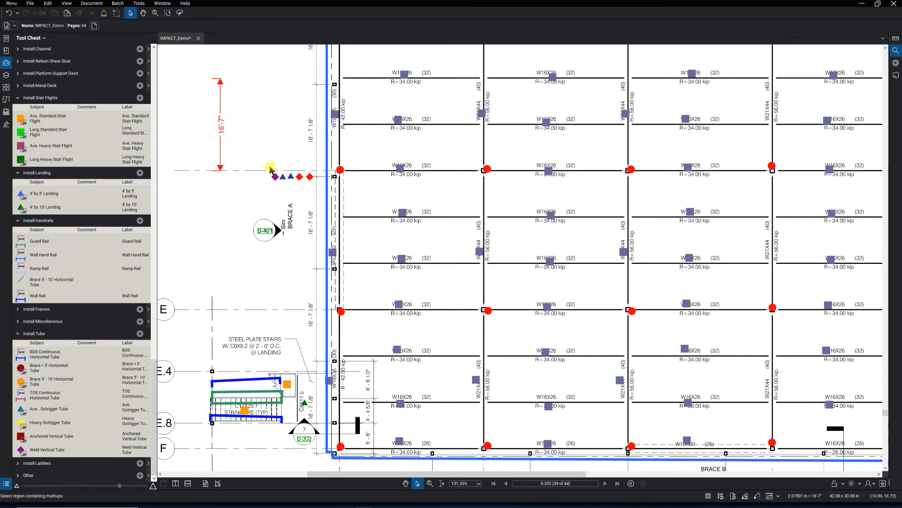
{"action": "left_click_drag", "start_coordinate": [266, 166], "coordinate": [310, 189]}
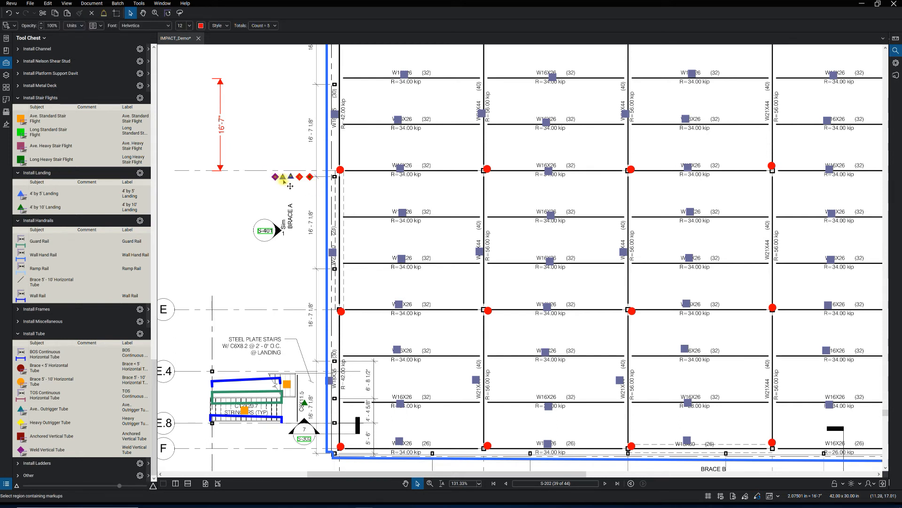
Copy the five-marker count row to the next columns down and near the stair landing.
{"action": "left_click_drag", "start_coordinate": [274, 176], "coordinate": [276, 267]}
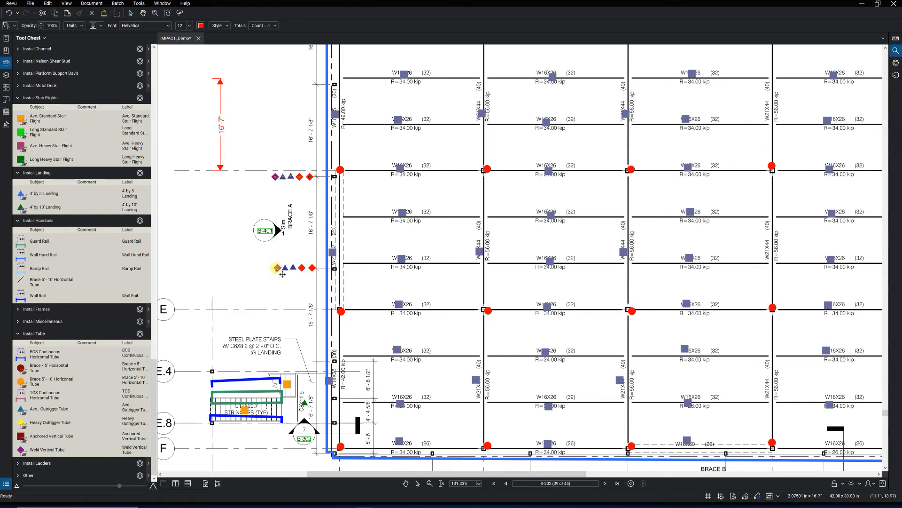
{"action": "key", "text": "v"}
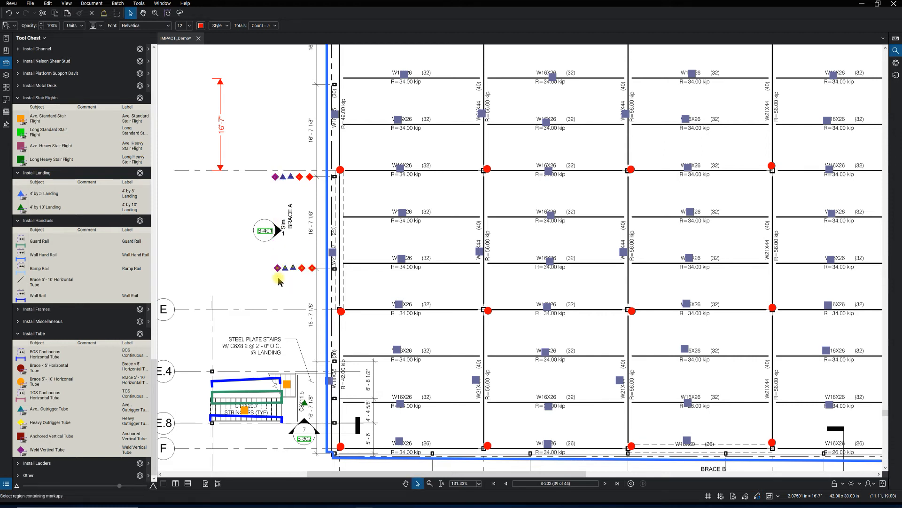
{"action": "key", "text": "ctrl+v"}
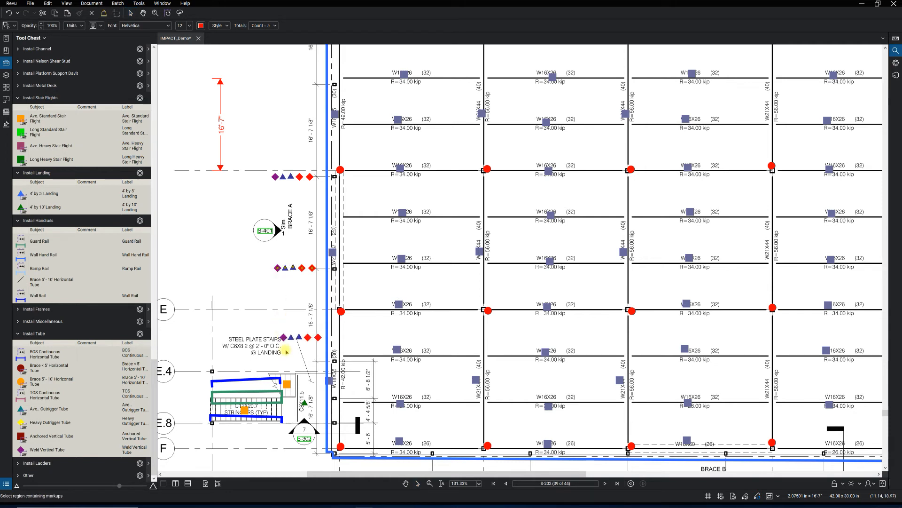
{"action": "key", "text": "v"}
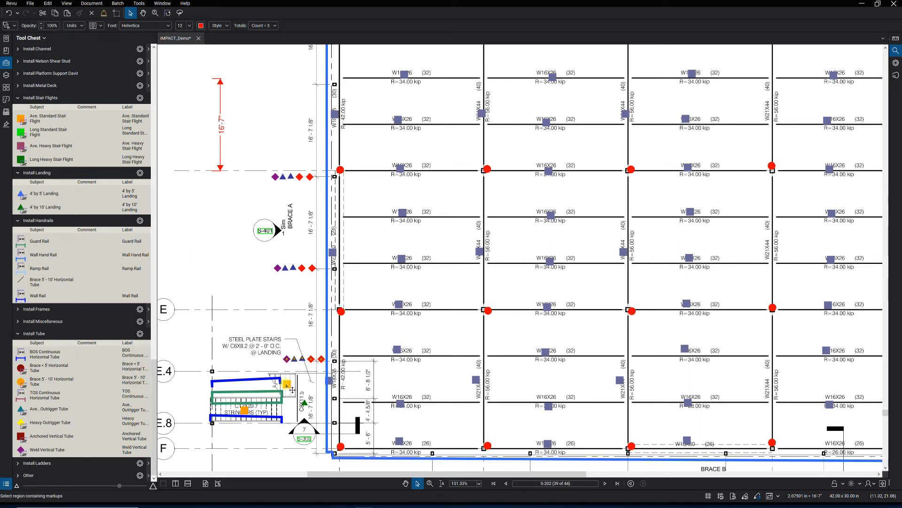
{"action": "key", "text": "ctrl+v"}
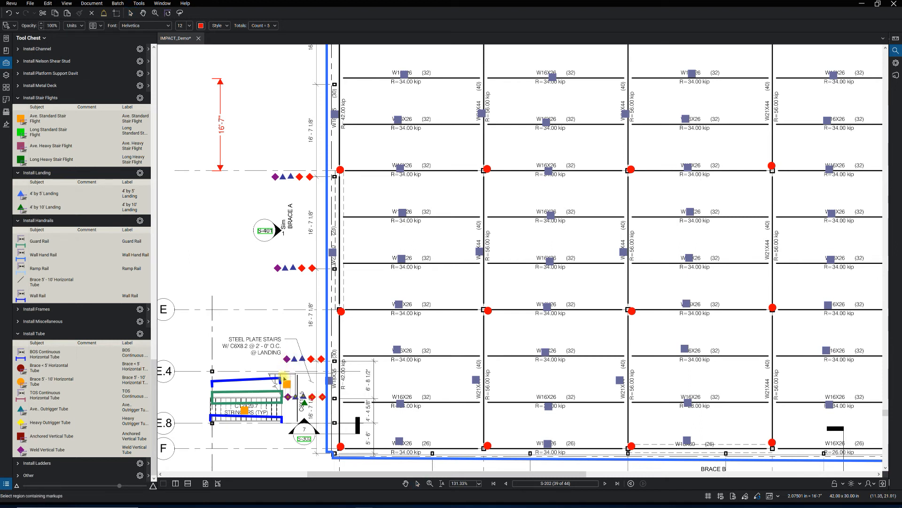
{"action": "left_click", "coordinate": [282, 379]}
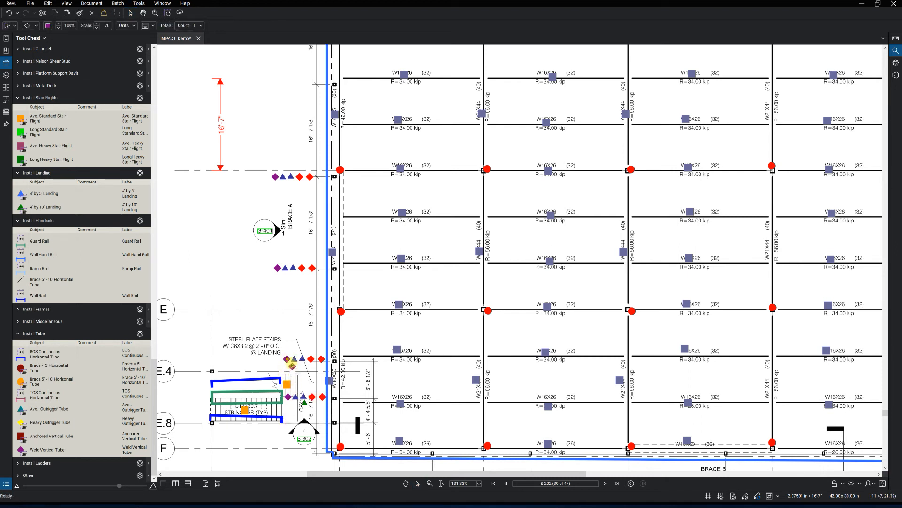
{"action": "key", "text": "v"}
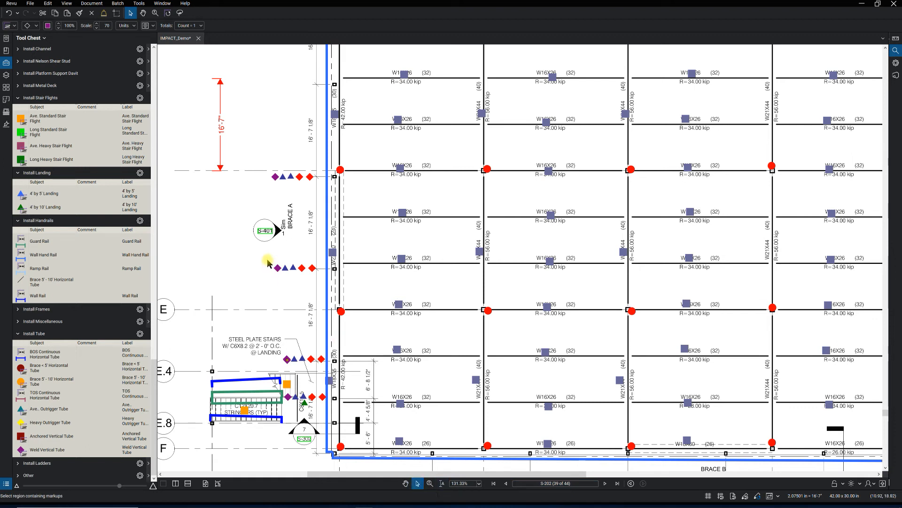
Place two more copies of the count row along the bottom edge and nudge the orange diamond into position.
{"action": "left_click", "coordinate": [308, 275]}
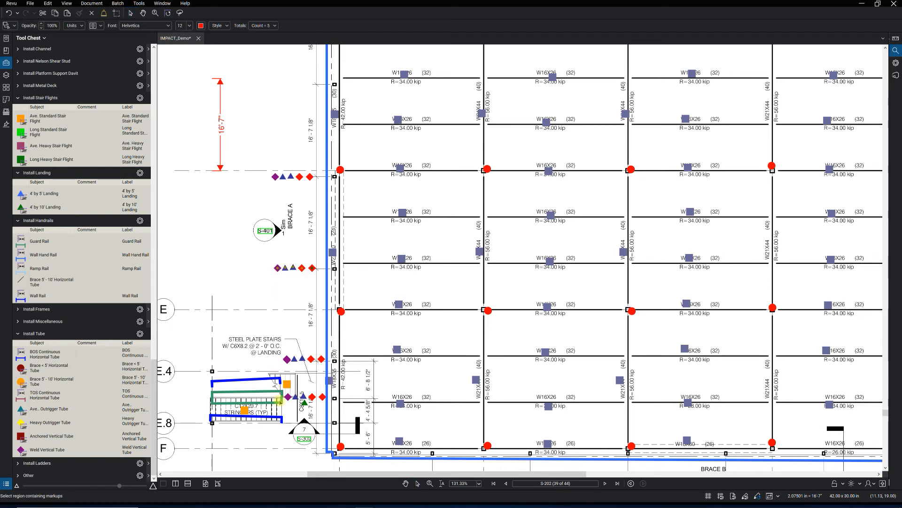
{"action": "left_click_drag", "start_coordinate": [282, 398], "coordinate": [284, 422]}
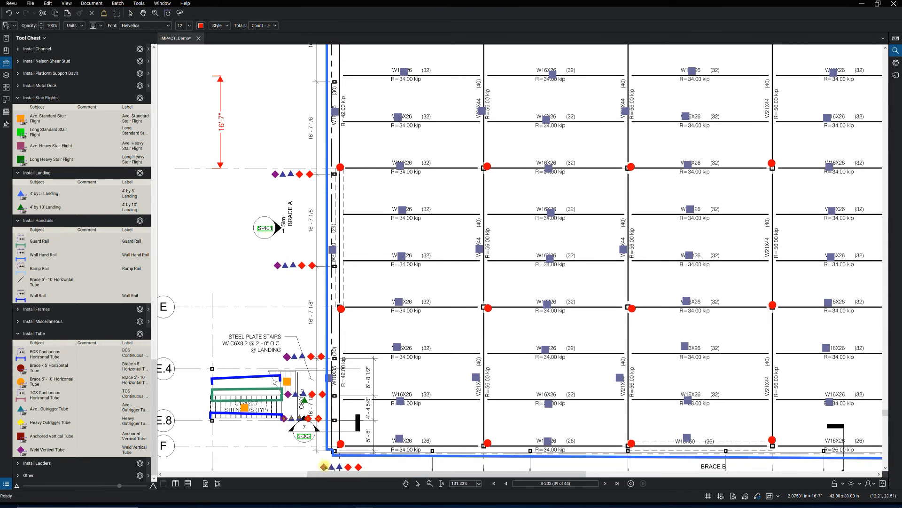
{"action": "left_click_drag", "start_coordinate": [291, 426], "coordinate": [326, 454]}
{"action": "left_click", "coordinate": [327, 458]}
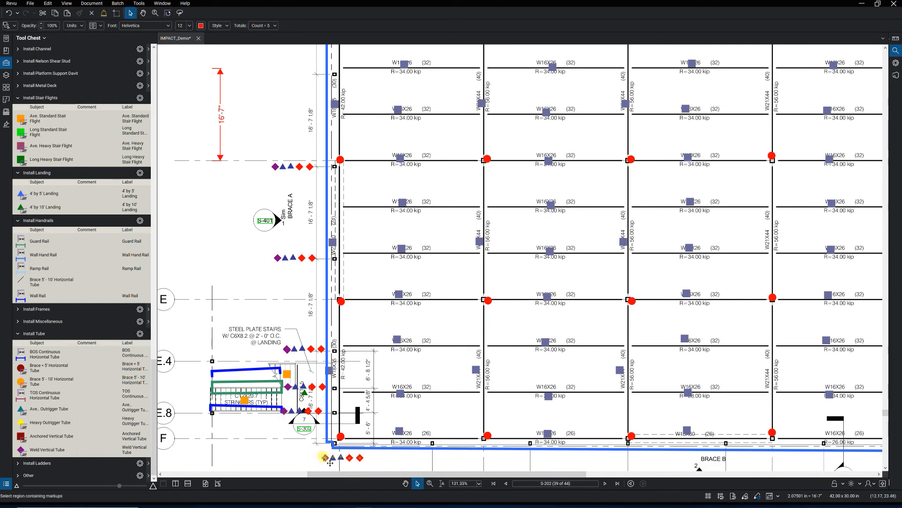
{"action": "key", "text": "ctrl+v"}
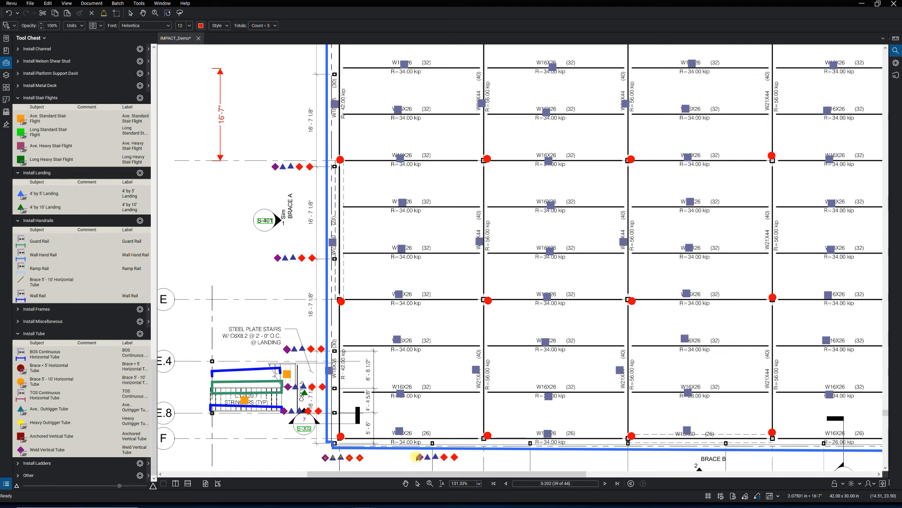
{"action": "left_click", "coordinate": [418, 458]}
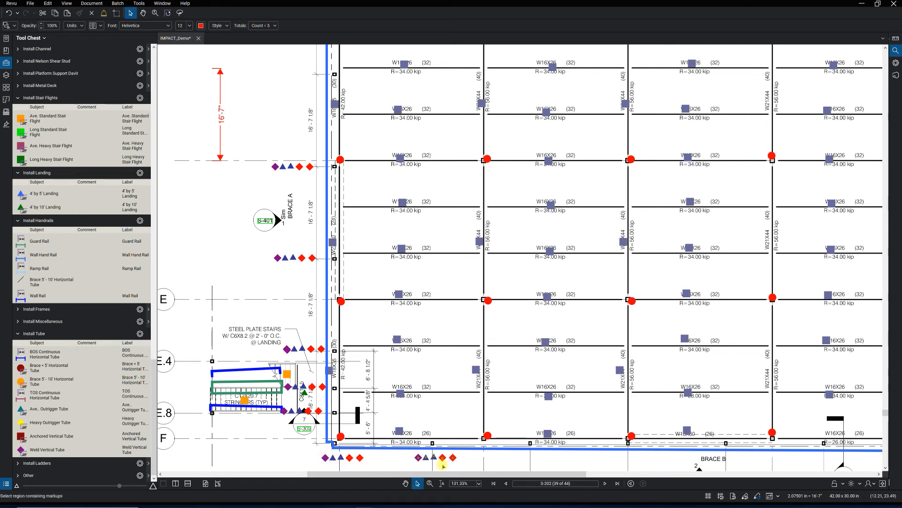
{"action": "left_click", "coordinate": [422, 459]}
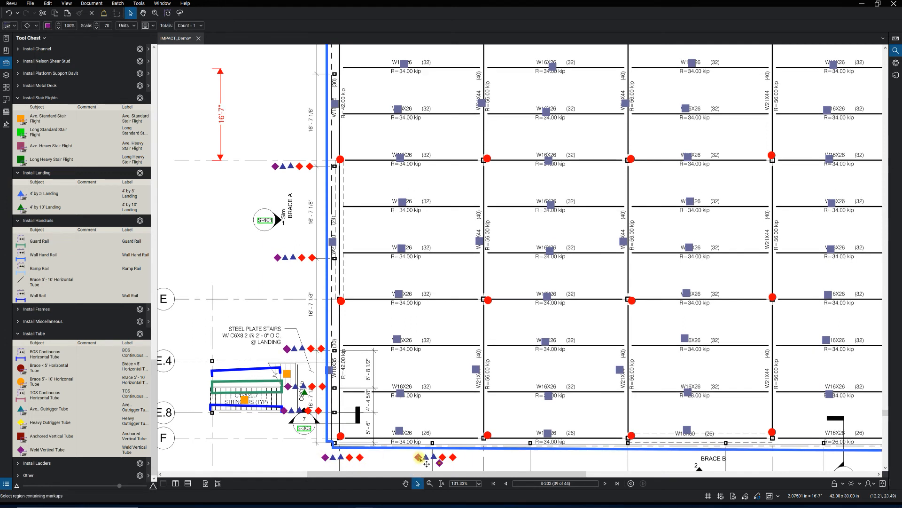
{"action": "left_click_drag", "start_coordinate": [426, 464], "coordinate": [444, 469]}
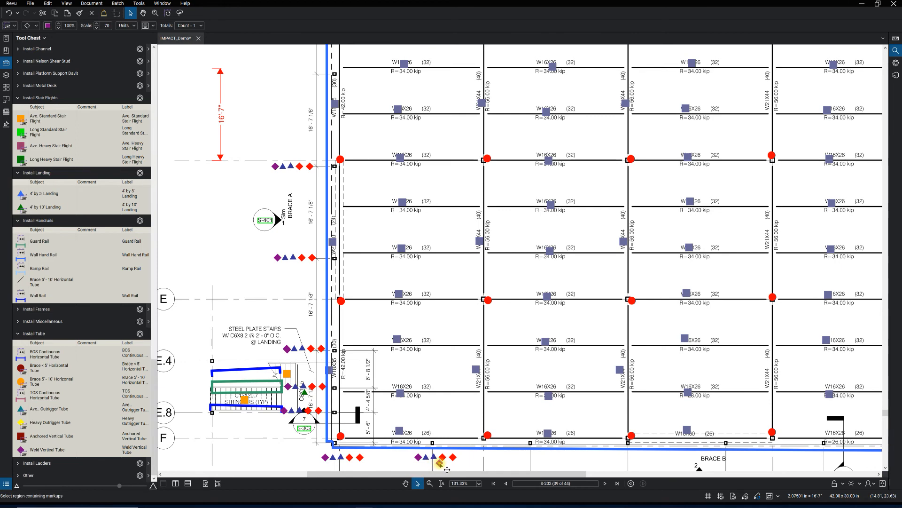
{"action": "key", "text": "Escape"}
{"action": "key", "text": "v"}
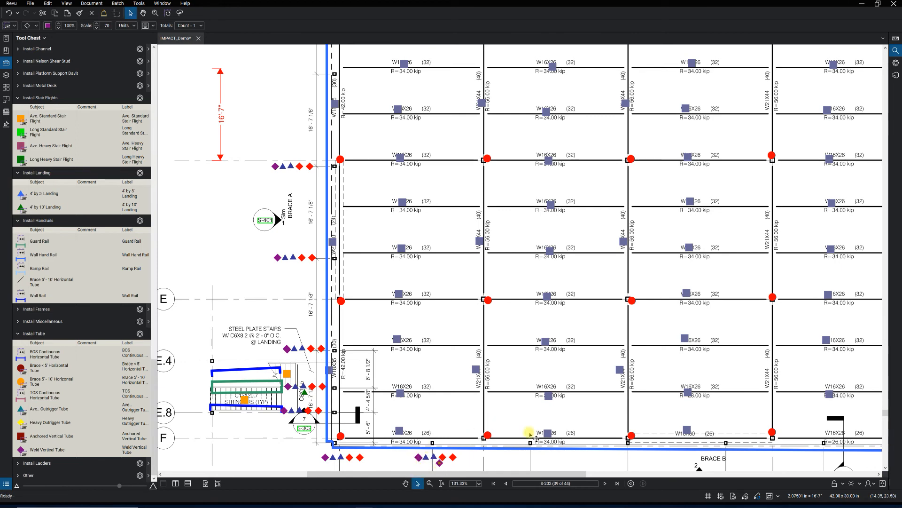
{"action": "scroll", "coordinate": [280, 285], "scroll_direction": "down", "scroll_amount": 2}
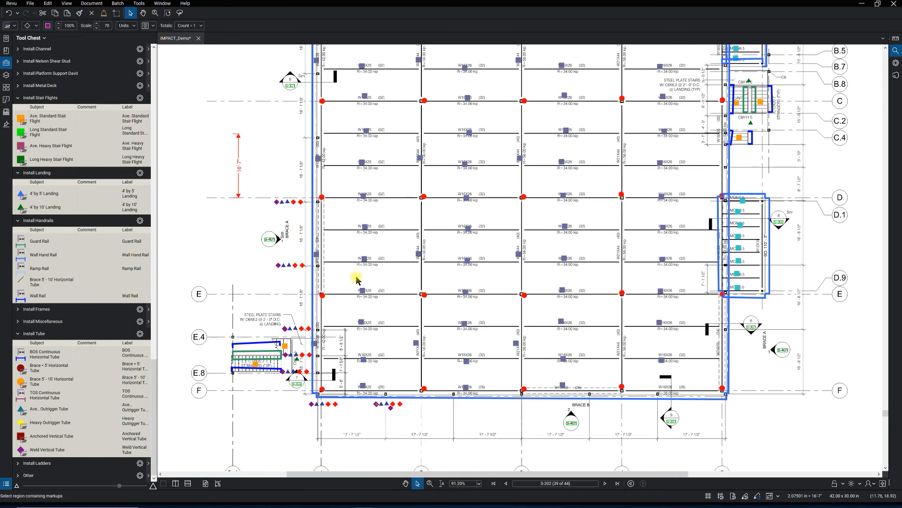
{"action": "scroll", "coordinate": [243, 304], "scroll_direction": "down", "scroll_amount": 1}
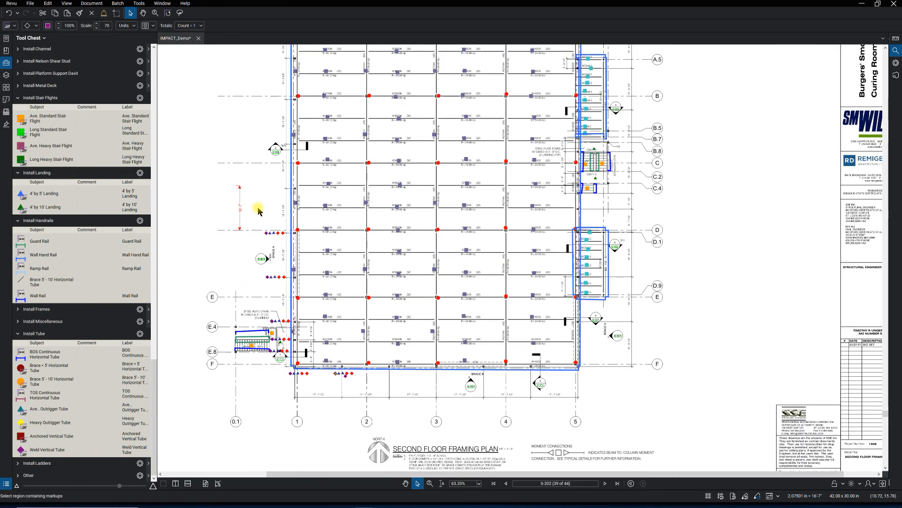
Expand the Install Metal Deck presets and select the 3.00" Welded Deck area takeoff.
{"action": "mouse_move", "coordinate": [252, 201]}
{"action": "left_mouse_down"}
{"action": "mouse_move", "coordinate": [251, 254]}
{"action": "mouse_move", "coordinate": [252, 245]}
{"action": "left_mouse_up"}
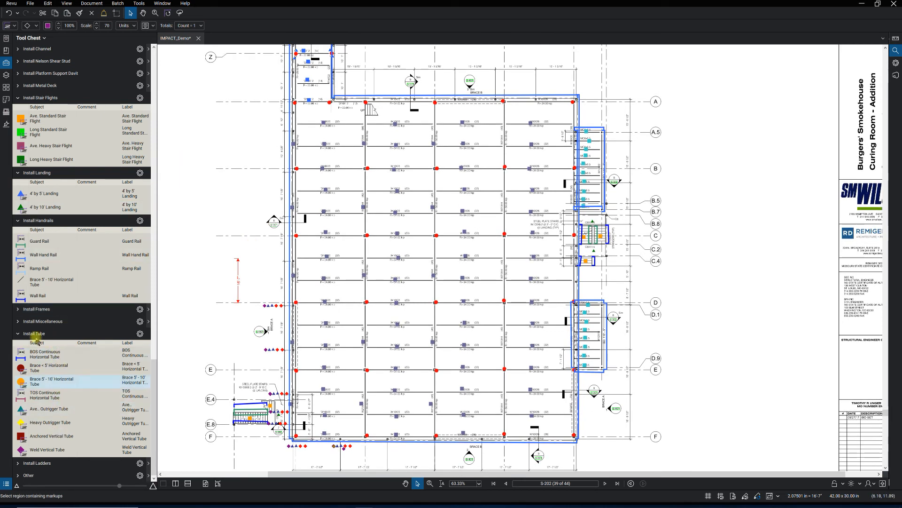
{"action": "scroll", "coordinate": [35, 342], "scroll_direction": "up", "scroll_amount": 3}
{"action": "scroll", "coordinate": [36, 353], "scroll_direction": "up", "scroll_amount": 3}
{"action": "scroll", "coordinate": [44, 223], "scroll_direction": "up", "scroll_amount": 4}
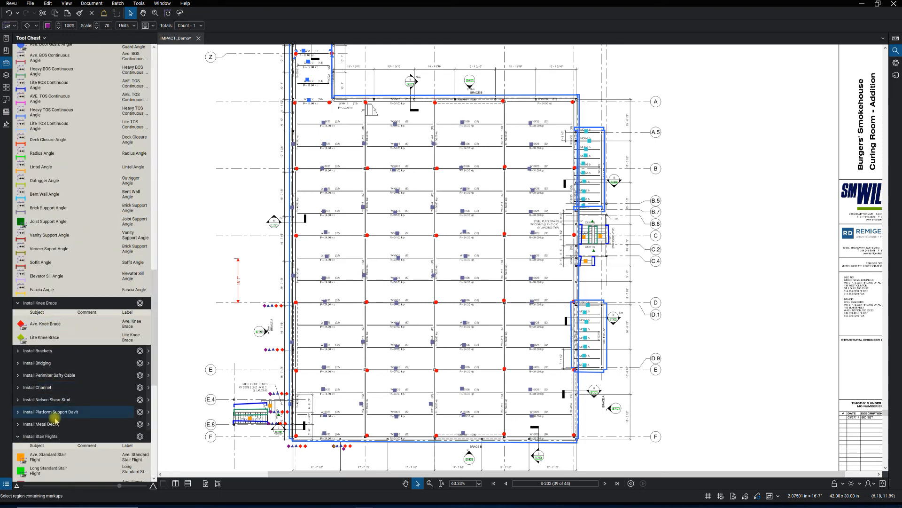
{"action": "left_click", "coordinate": [71, 423]}
{"action": "scroll", "coordinate": [73, 421], "scroll_direction": "down", "scroll_amount": 5}
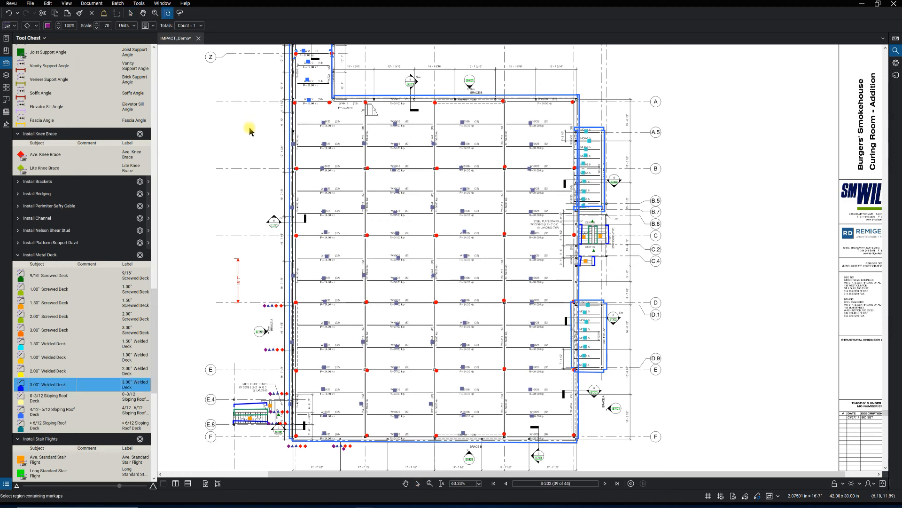
{"action": "scroll", "coordinate": [244, 163], "scroll_direction": "up", "scroll_amount": 2}
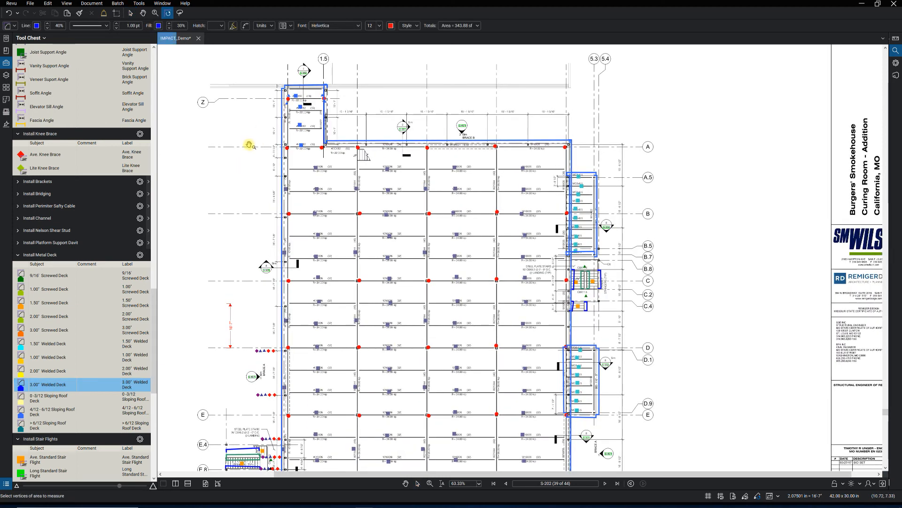
{"action": "scroll", "coordinate": [247, 126], "scroll_direction": "down", "scroll_amount": 1}
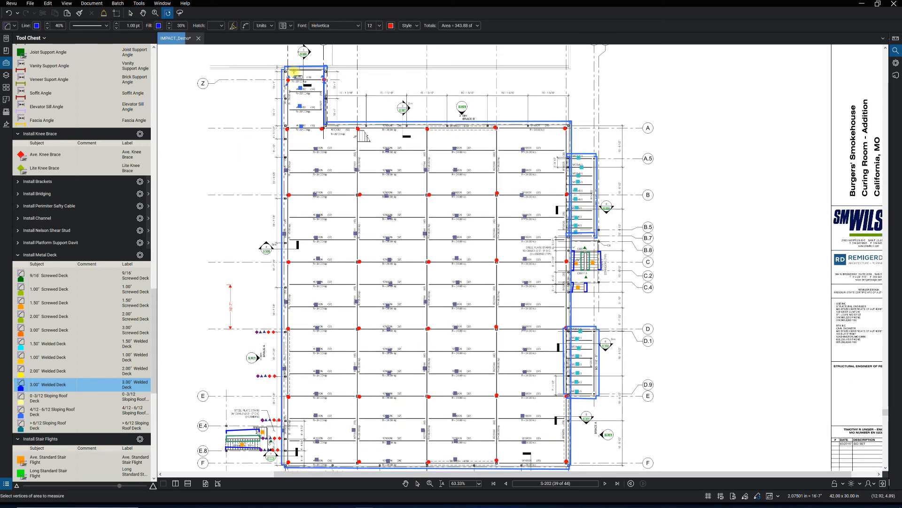
Trace the deck outline along the top edge, step-down and around the upper stair box.
{"action": "left_click", "coordinate": [285, 70]}
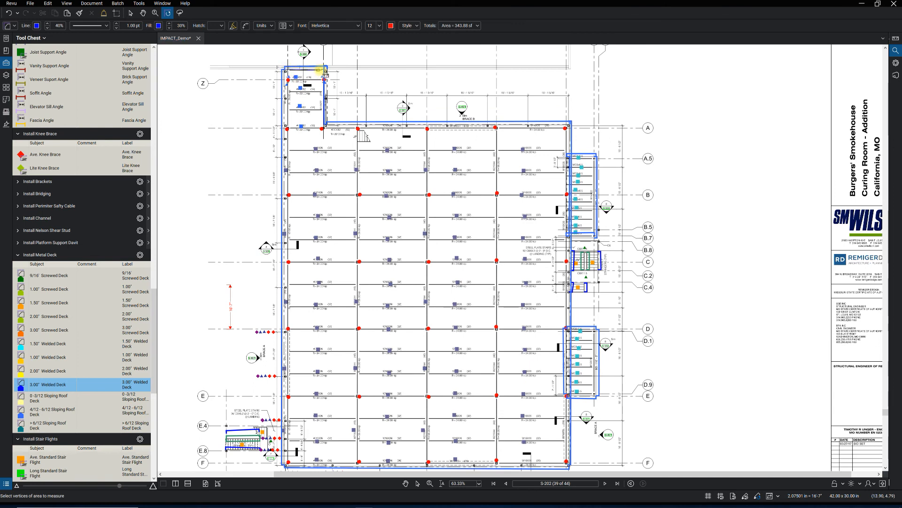
{"action": "left_click", "coordinate": [325, 69]}
{"action": "left_click", "coordinate": [325, 124]}
{"action": "left_click", "coordinate": [571, 124]}
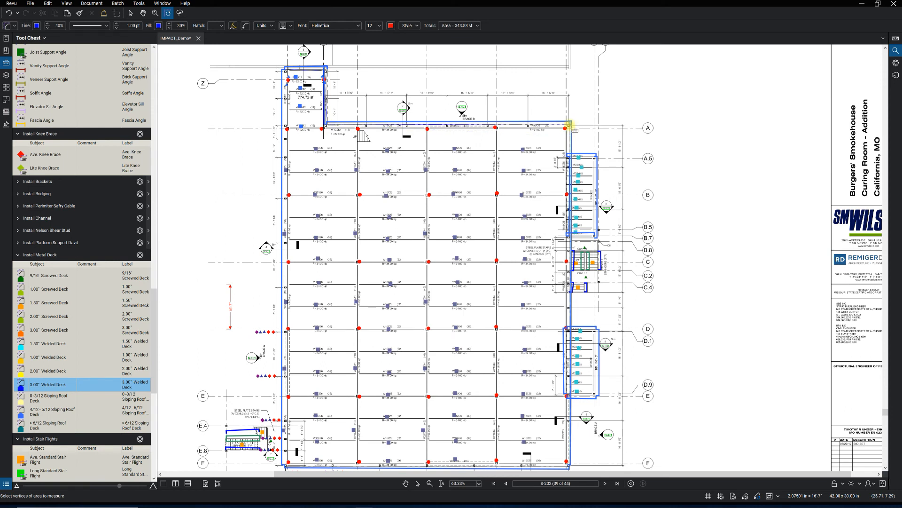
{"action": "left_click", "coordinate": [569, 154]}
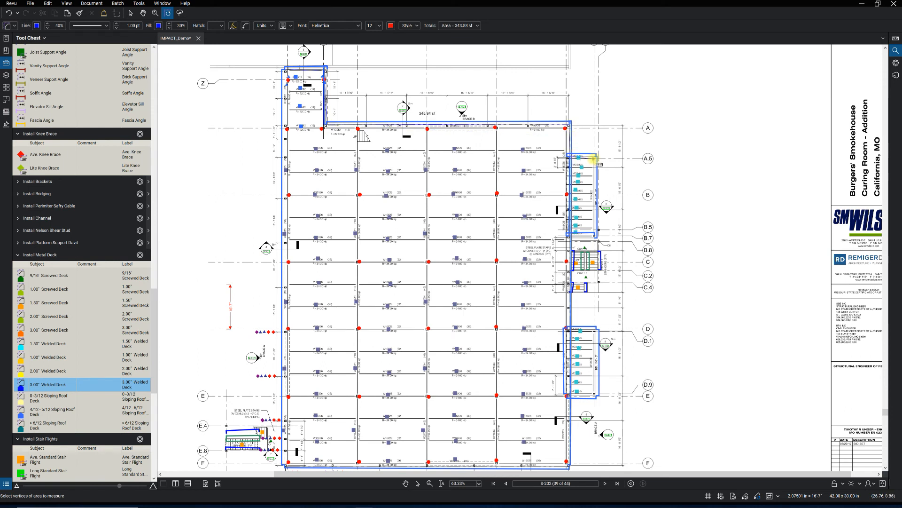
{"action": "left_click", "coordinate": [597, 155]}
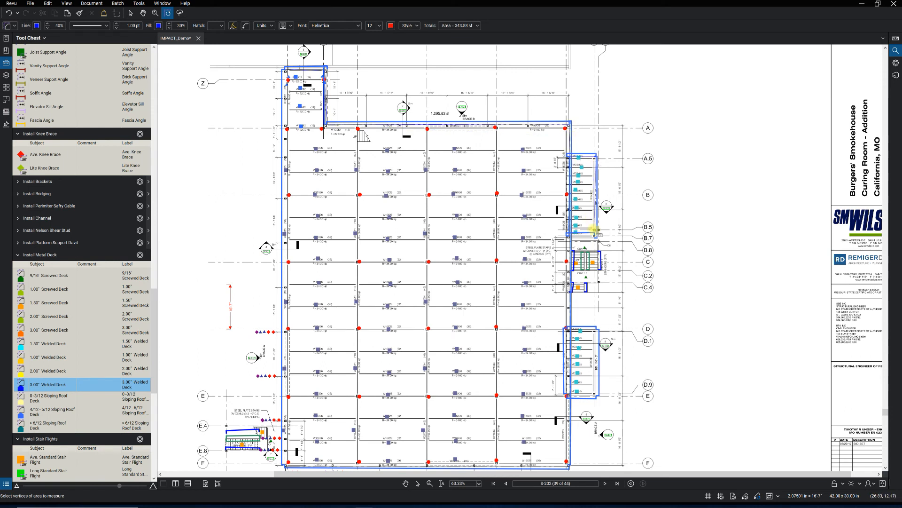
{"action": "left_click", "coordinate": [596, 233]}
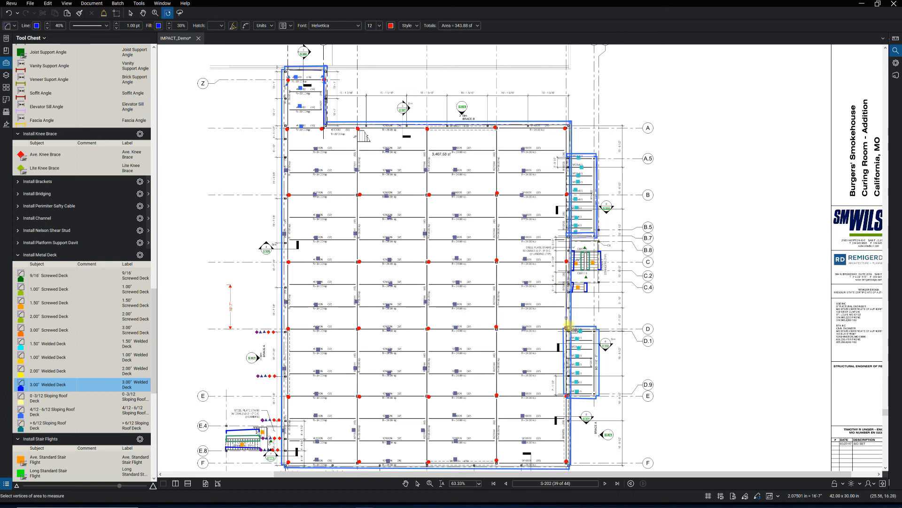
Continue around the lower stair, the bottom corners and close the 14,407.75 sf welded deck area.
{"action": "left_click", "coordinate": [570, 329]}
{"action": "left_click", "coordinate": [598, 328]}
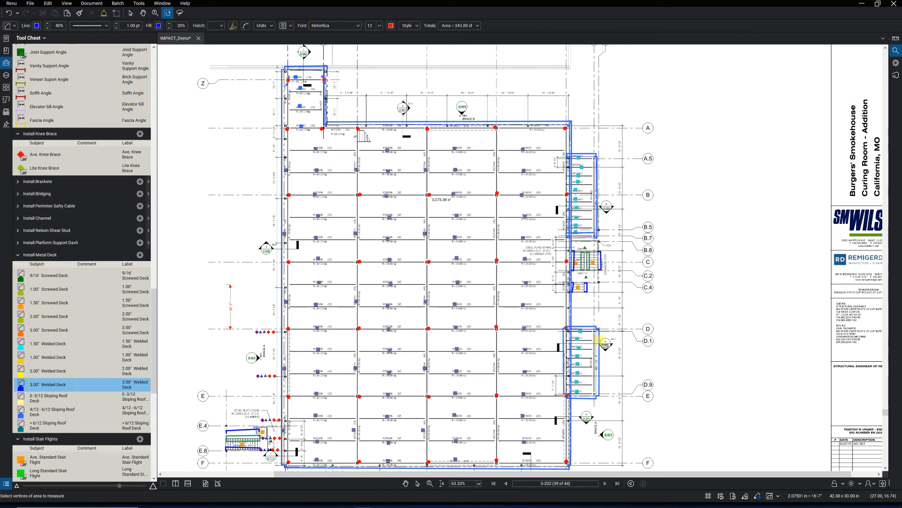
{"action": "left_click", "coordinate": [596, 396]}
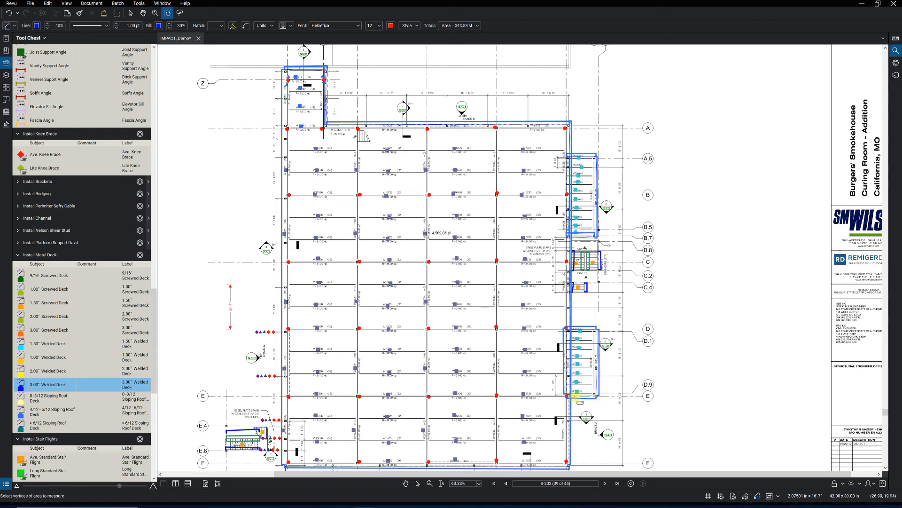
{"action": "scroll", "coordinate": [572, 425], "scroll_direction": "down", "scroll_amount": 2}
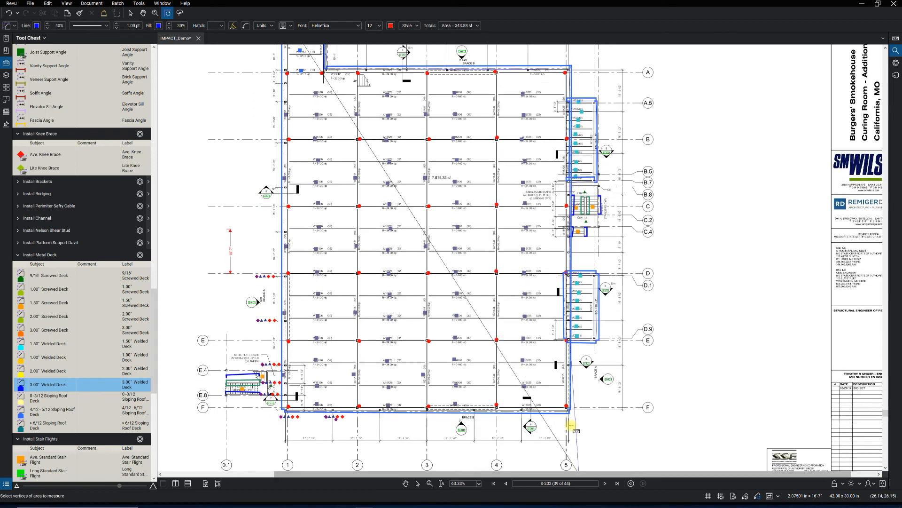
{"action": "scroll", "coordinate": [570, 395], "scroll_direction": "down", "scroll_amount": 1}
{"action": "left_click", "coordinate": [570, 401]}
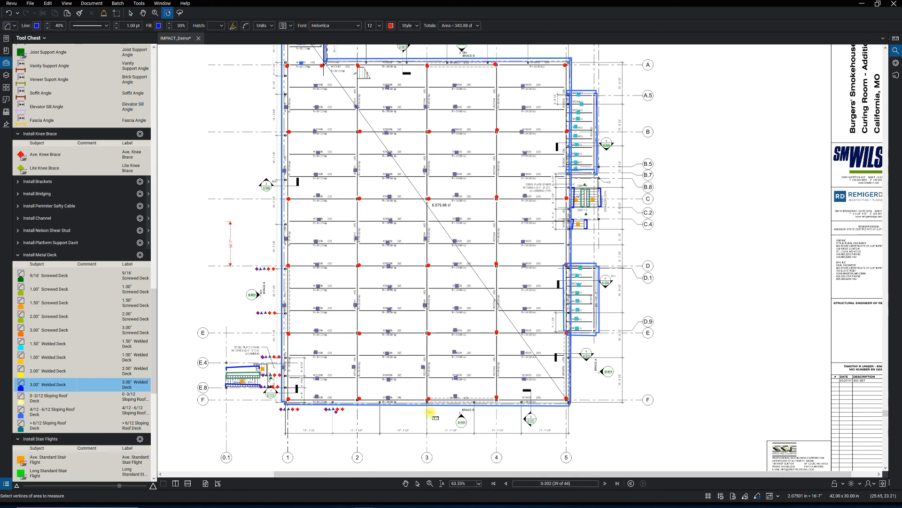
{"action": "left_click", "coordinate": [283, 403]}
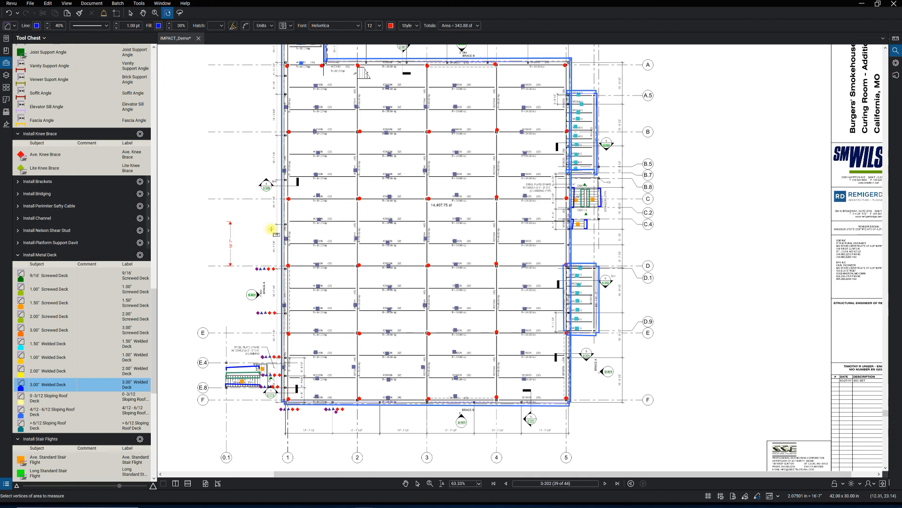
{"action": "scroll", "coordinate": [286, 50], "scroll_direction": "up", "scroll_amount": 2}
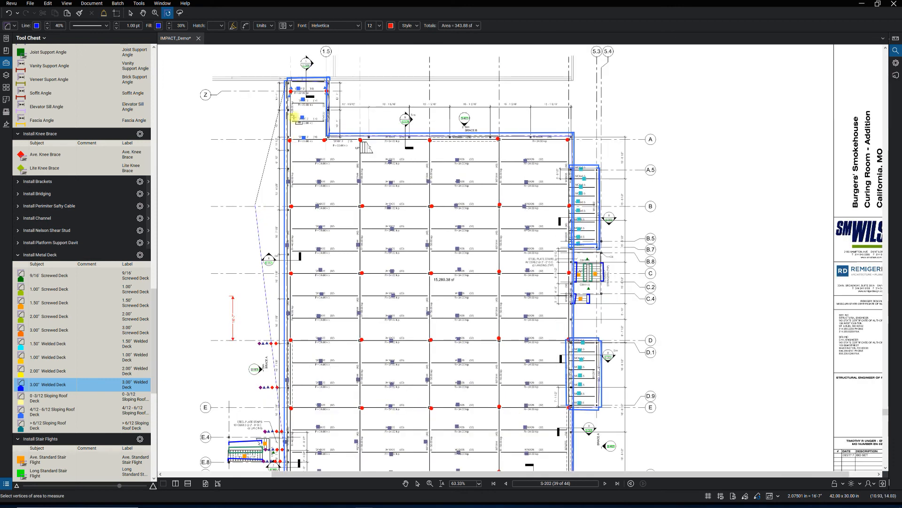
{"action": "left_click", "coordinate": [287, 79]}
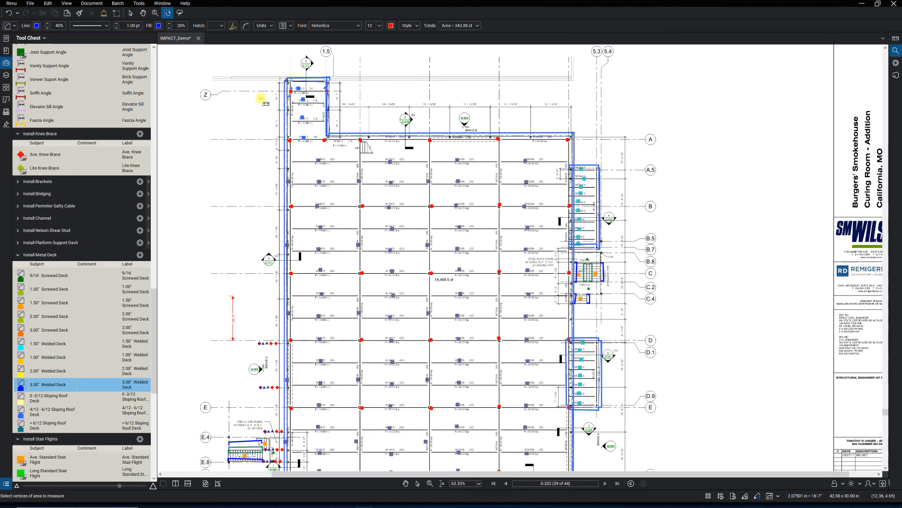
{"action": "key", "text": "Return"}
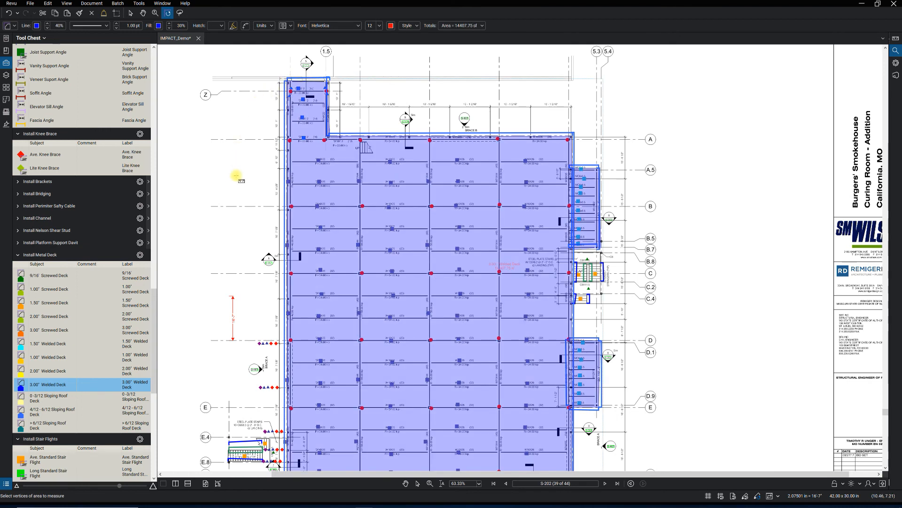
{"action": "scroll", "coordinate": [232, 185], "scroll_direction": "down", "scroll_amount": 1}
{"action": "scroll", "coordinate": [228, 192], "scroll_direction": "down", "scroll_amount": 1}
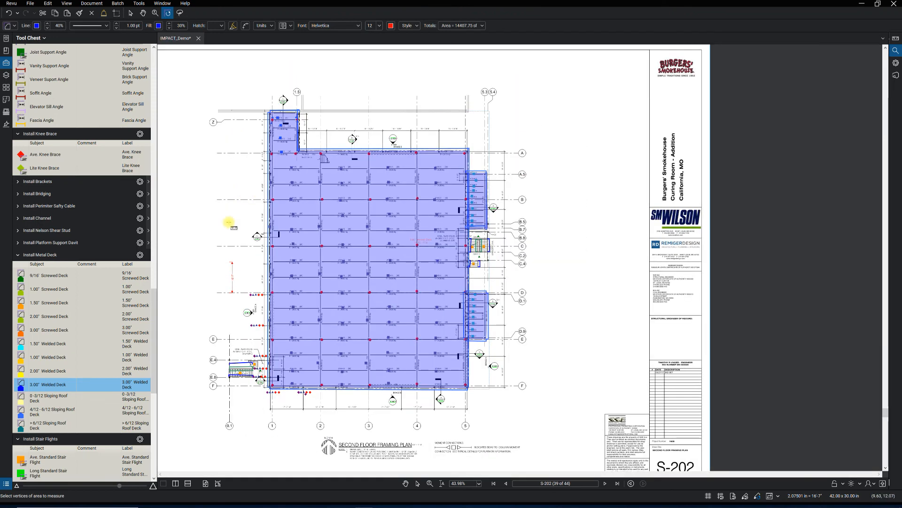